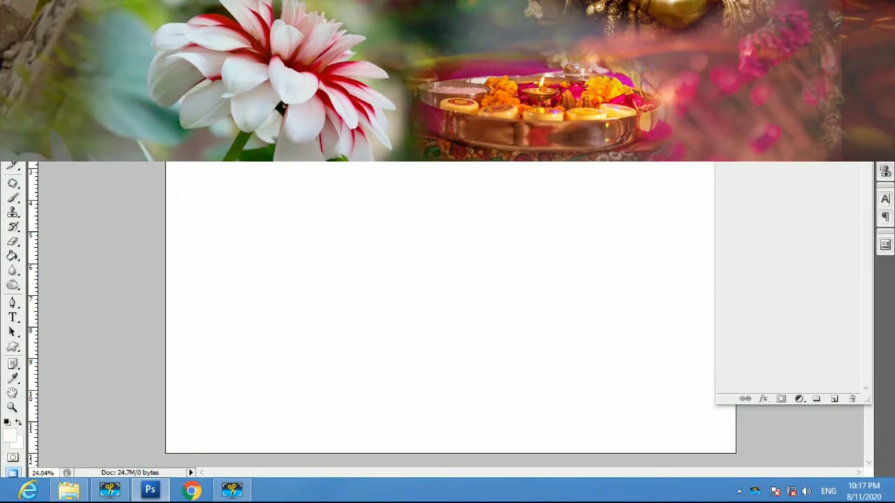
- Open the statue PSD and six JPGs (flowers, ink texture, streaks, puja plate, glitter) from Desktop/ok
{"action": "left_click", "coordinate": [24, 20]}
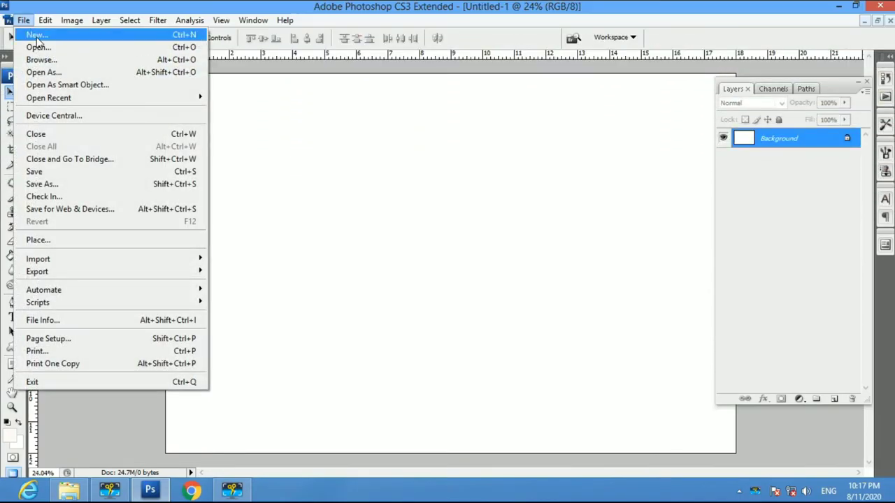
{"action": "left_click", "coordinate": [38, 47]}
{"action": "left_click", "coordinate": [39, 123]}
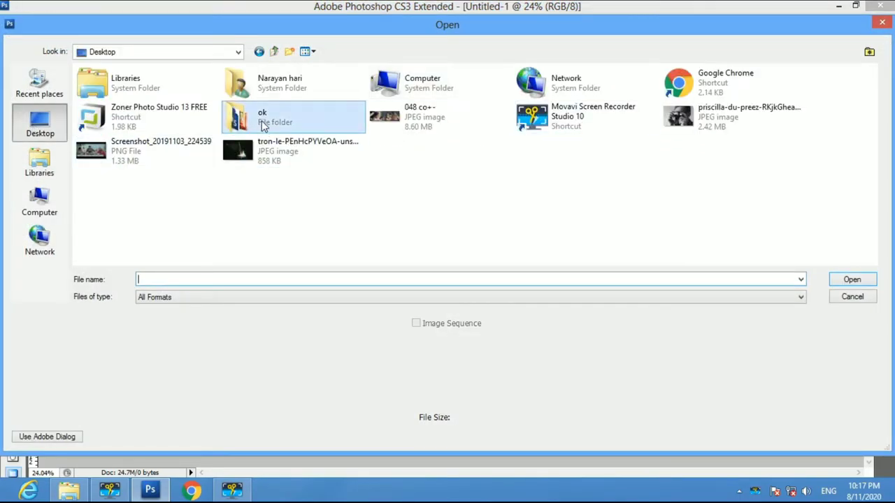
{"action": "double_click", "coordinate": [262, 120]}
{"action": "left_click", "coordinate": [121, 115]}
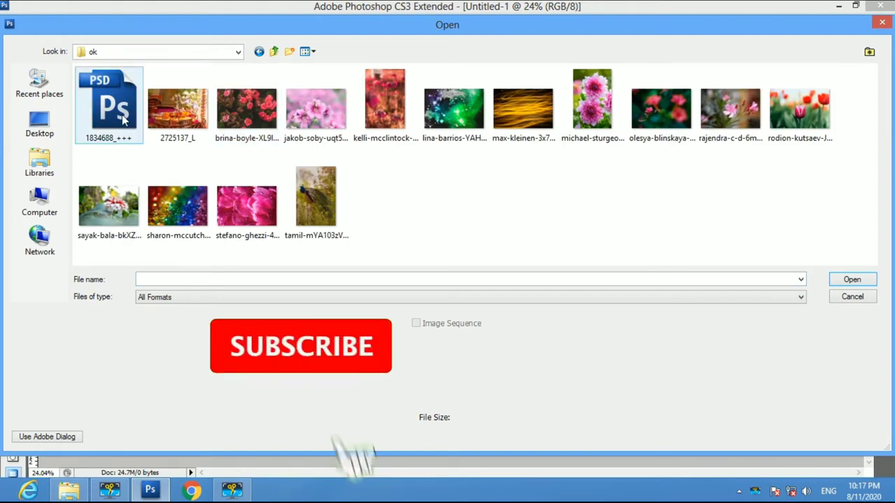
{"action": "left_click", "coordinate": [241, 115], "text": "ctrl"}
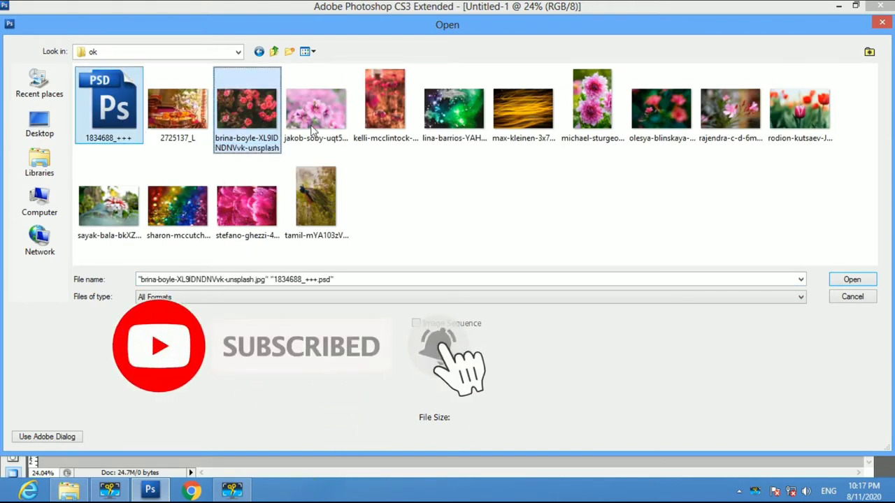
{"action": "left_click", "coordinate": [383, 115], "text": "ctrl"}
{"action": "left_click", "coordinate": [442, 126], "text": "ctrl"}
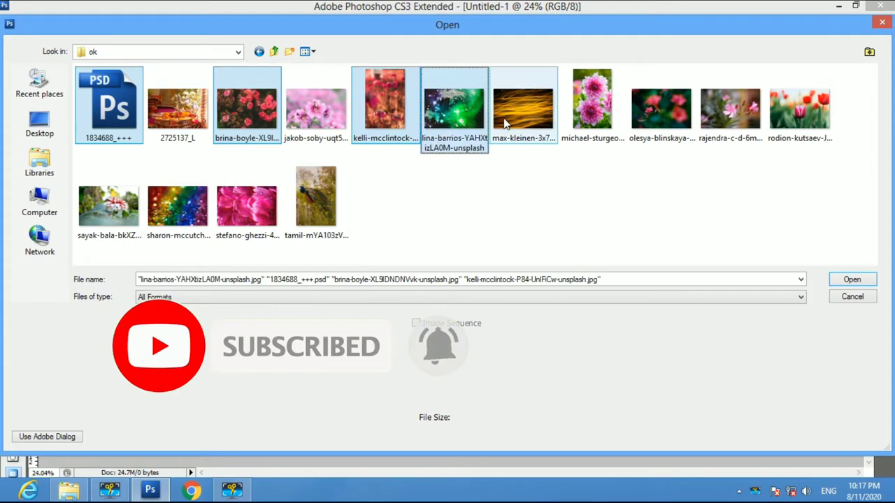
{"action": "left_click", "coordinate": [523, 112], "text": "ctrl"}
{"action": "left_click", "coordinate": [177, 129], "text": "ctrl"}
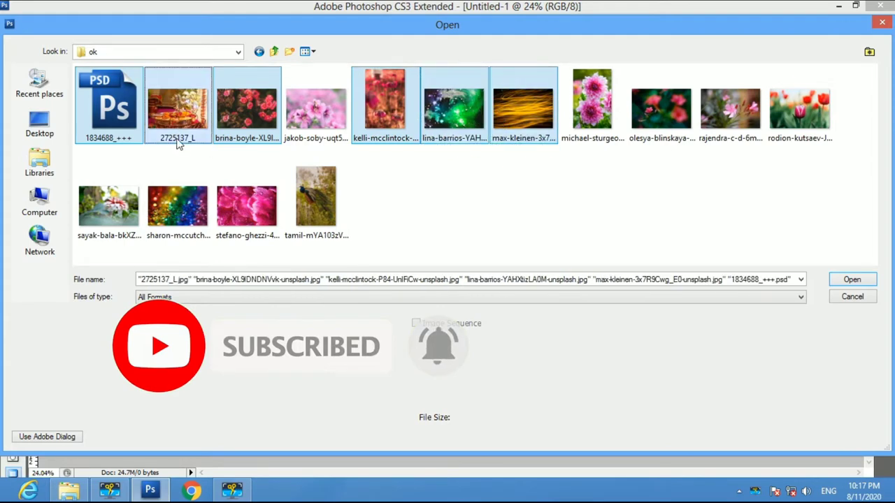
{"action": "left_click", "coordinate": [170, 216], "text": "ctrl"}
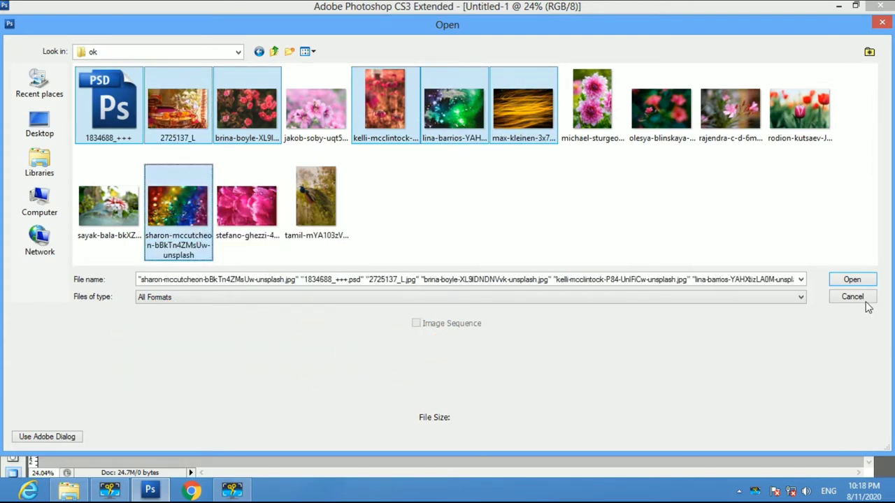
{"action": "left_click", "coordinate": [852, 281]}
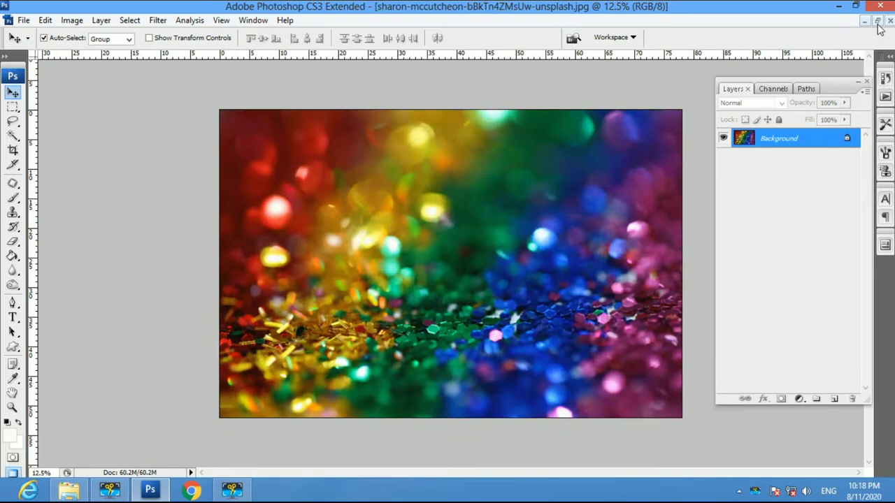
- Float the documents and arrange their windows to uncover the blank Untitled-1 canvas
{"action": "left_click", "coordinate": [877, 22]}
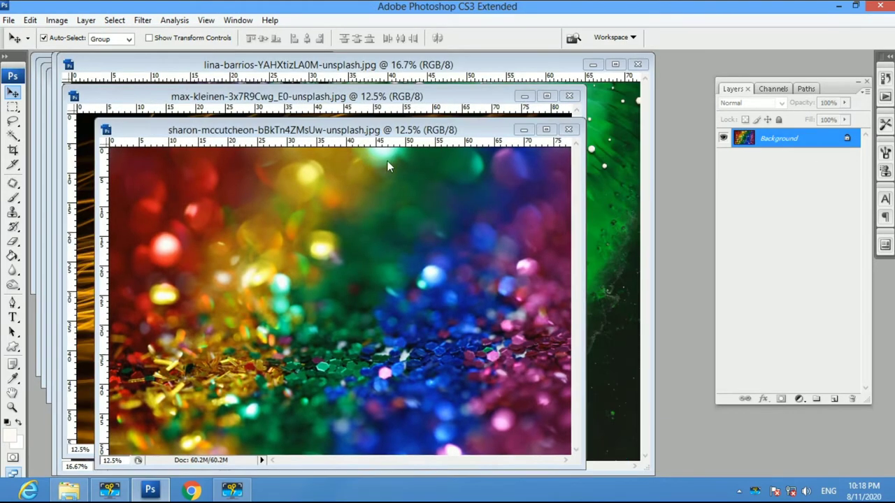
{"action": "left_click_drag", "start_coordinate": [321, 102], "coordinate": [498, 160]}
{"action": "left_click_drag", "start_coordinate": [93, 105], "coordinate": [334, 145]}
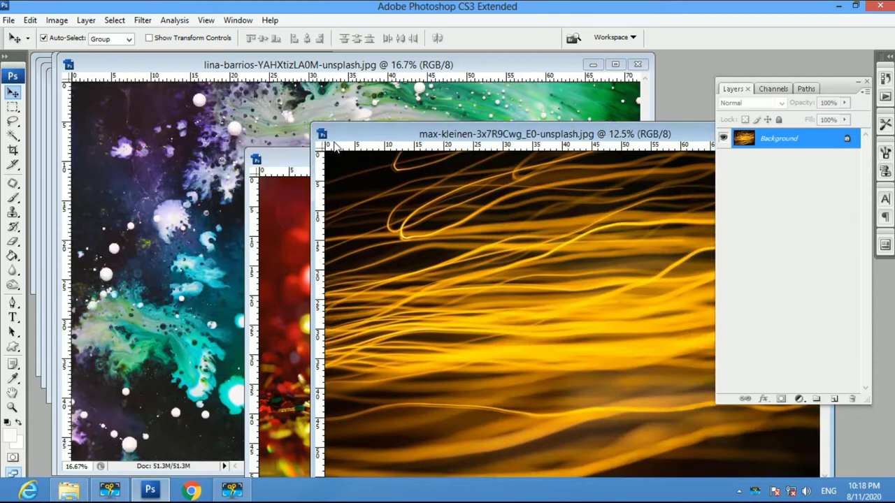
{"action": "left_click", "coordinate": [175, 137]}
{"action": "left_click_drag", "start_coordinate": [198, 76], "coordinate": [198, 134]}
{"action": "left_click_drag", "start_coordinate": [118, 64], "coordinate": [524, 87]}
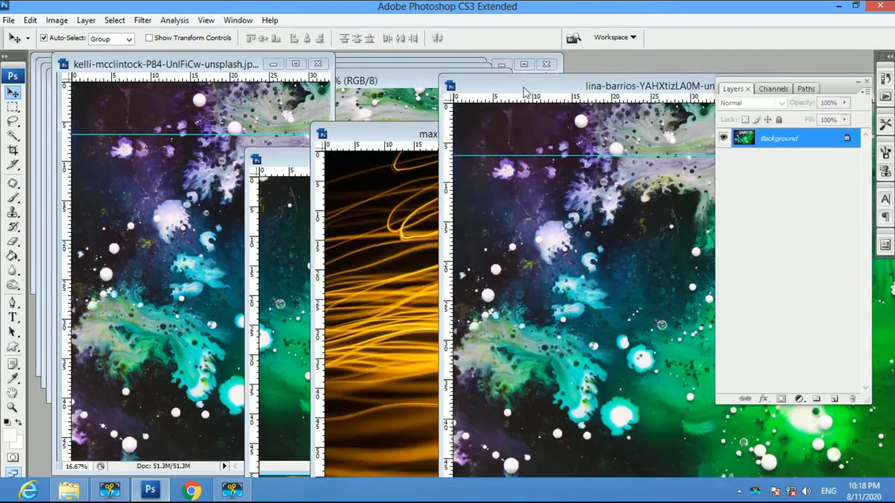
{"action": "mouse_move", "coordinate": [116, 65]}
{"action": "left_mouse_down"}
{"action": "mouse_move", "coordinate": [423, 124]}
{"action": "mouse_move", "coordinate": [482, 119]}
{"action": "left_mouse_up"}
{"action": "left_click_drag", "start_coordinate": [127, 85], "coordinate": [358, 145]}
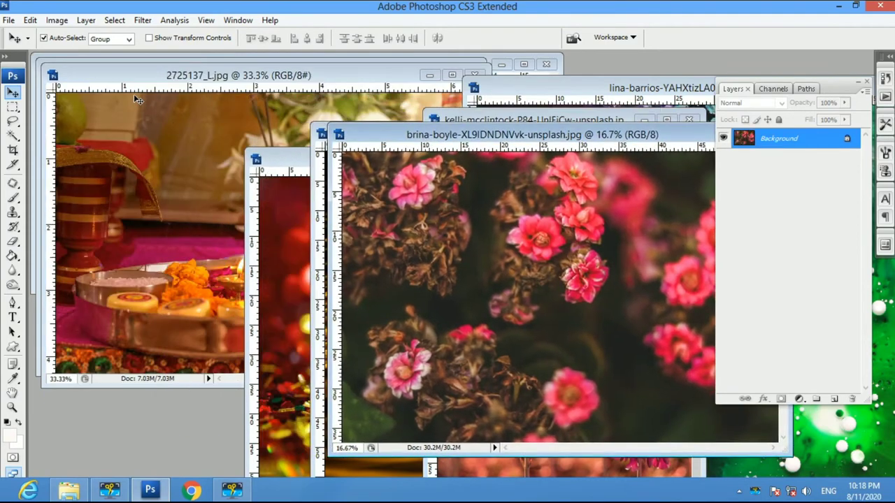
{"action": "mouse_move", "coordinate": [138, 75]}
{"action": "left_mouse_down"}
{"action": "mouse_move", "coordinate": [231, 151]}
{"action": "mouse_move", "coordinate": [283, 263]}
{"action": "left_mouse_up"}
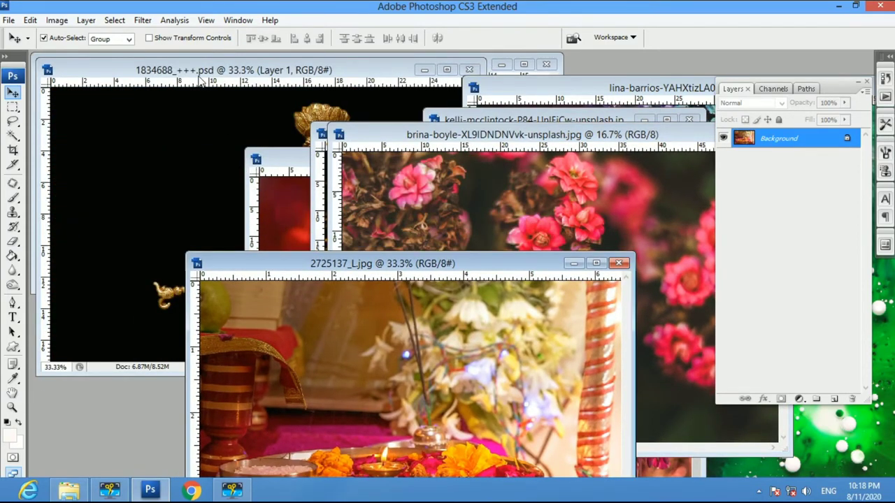
{"action": "mouse_move", "coordinate": [198, 76]}
{"action": "left_mouse_down"}
{"action": "mouse_move", "coordinate": [225, 178]}
{"action": "mouse_move", "coordinate": [224, 299]}
{"action": "left_mouse_up"}
- Copy the pink flower and blurred flower photos into Untitled-1 as Layers 1 and 2, closing both sources
{"action": "left_click", "coordinate": [495, 213]}
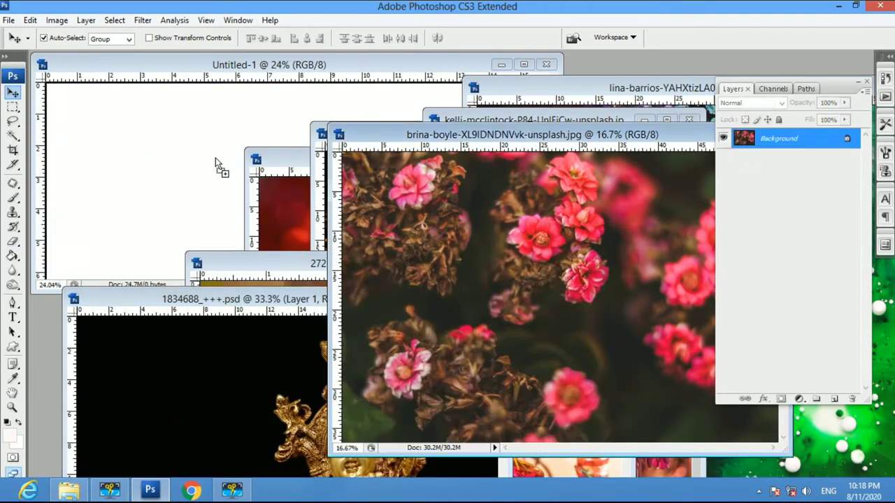
{"action": "left_click_drag", "start_coordinate": [215, 157], "coordinate": [403, 221]}
{"action": "left_click", "coordinate": [542, 341]}
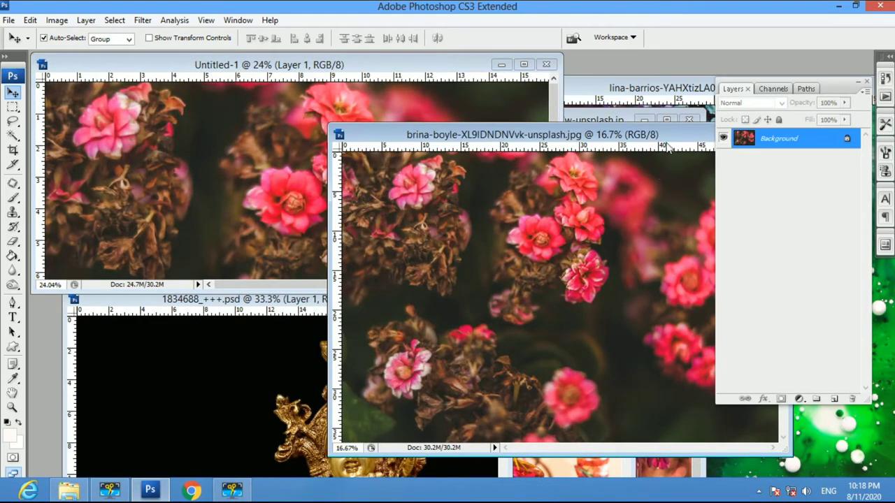
{"action": "left_click_drag", "start_coordinate": [666, 143], "coordinate": [479, 151]}
{"action": "left_click", "coordinate": [586, 145]}
{"action": "left_click_drag", "start_coordinate": [604, 175], "coordinate": [428, 158]}
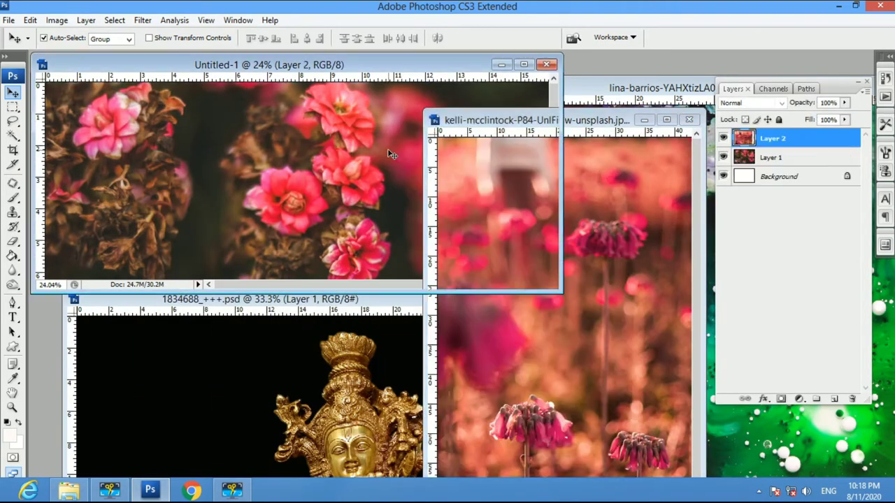
{"action": "left_click", "coordinate": [689, 121]}
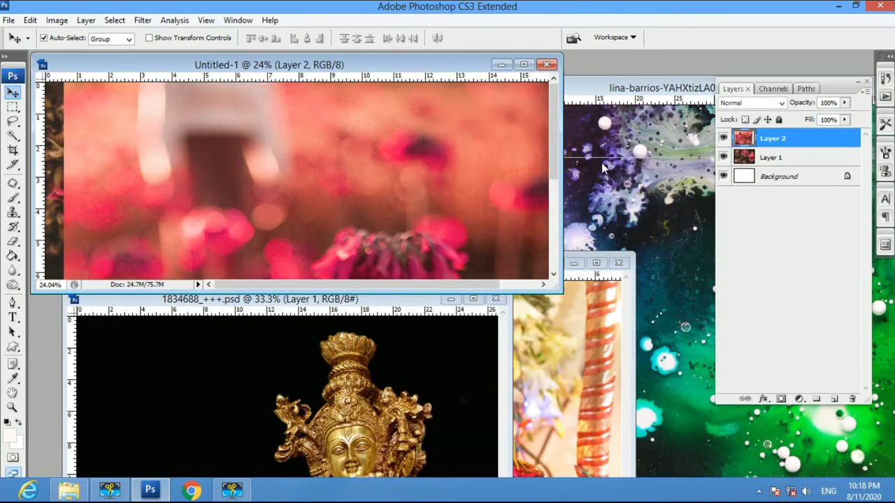
- Copy the green ink texture and puja plate into the canvas, closing both sources without saving
{"action": "left_click", "coordinate": [668, 236]}
{"action": "left_click_drag", "start_coordinate": [662, 250], "coordinate": [500, 125]}
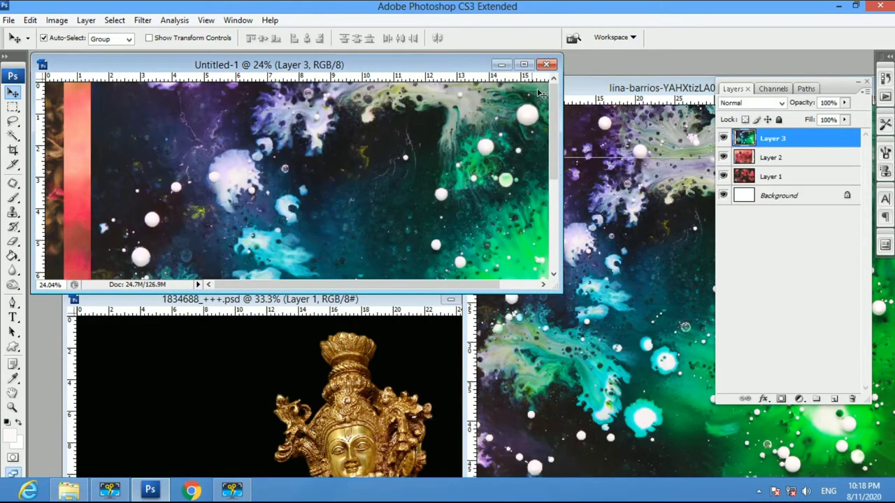
{"action": "left_click", "coordinate": [657, 113]}
{"action": "left_click_drag", "start_coordinate": [650, 88], "coordinate": [177, 92]}
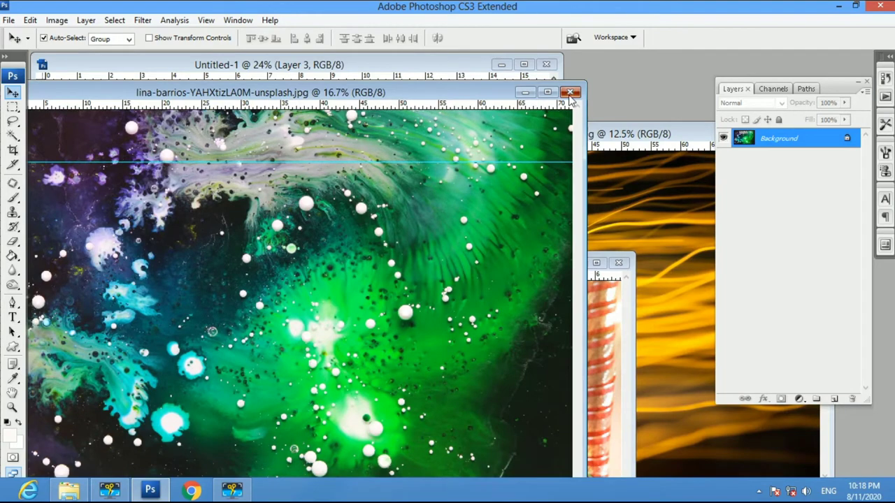
{"action": "left_click", "coordinate": [570, 93]}
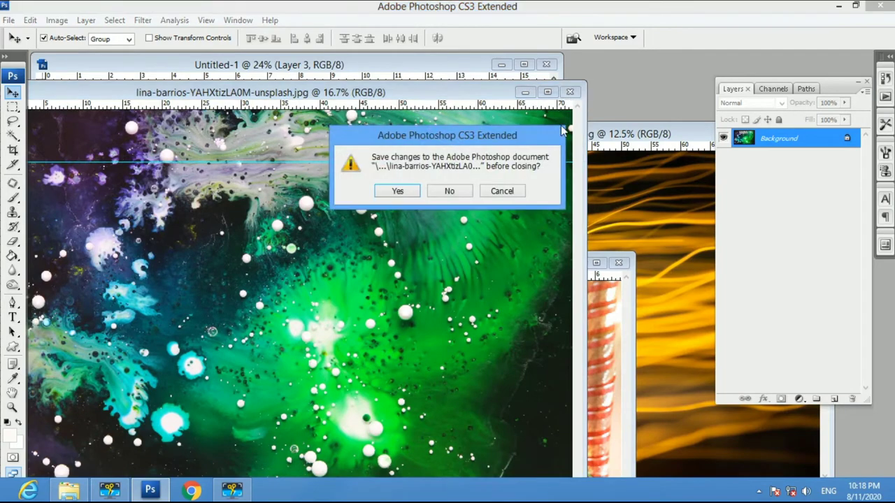
{"action": "left_click", "coordinate": [449, 193]}
{"action": "left_click", "coordinate": [565, 371]}
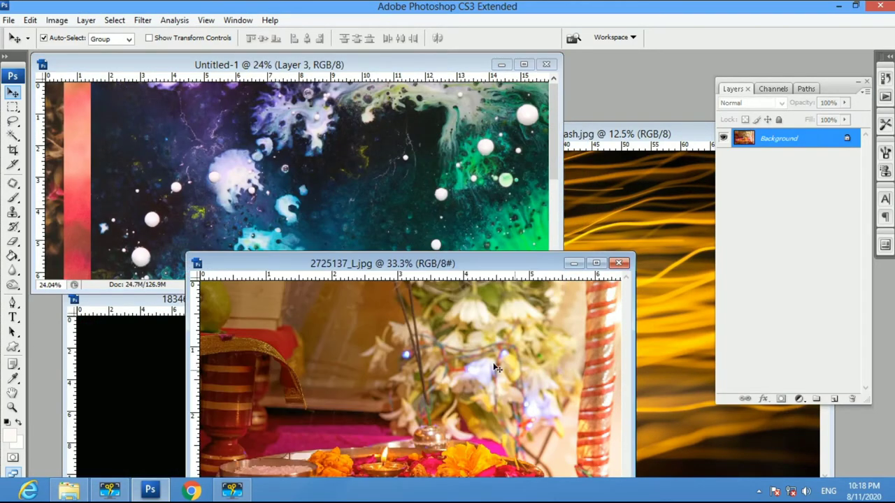
{"action": "left_click_drag", "start_coordinate": [498, 368], "coordinate": [420, 223]}
{"action": "left_click", "coordinate": [619, 263]}
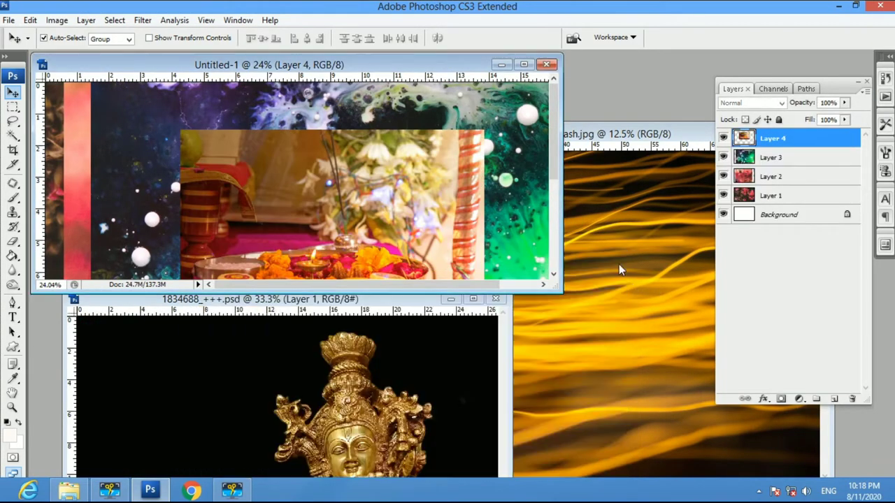
- Copy the light streaks, rainbow glitter and Krishna statue into the canvas, closing the streak and glitter sources
{"action": "left_click", "coordinate": [632, 317]}
{"action": "left_click_drag", "start_coordinate": [356, 189], "coordinate": [296, 143]}
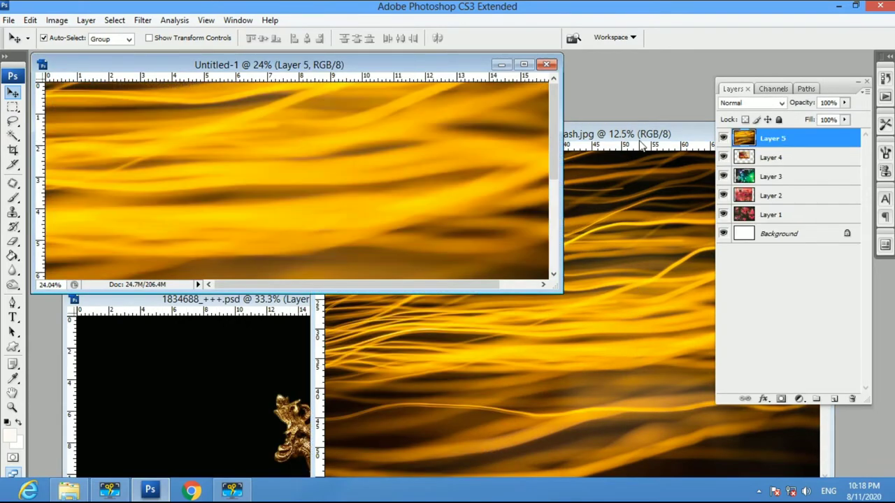
{"action": "left_click_drag", "start_coordinate": [641, 143], "coordinate": [469, 166]}
{"action": "left_click", "coordinate": [597, 149]}
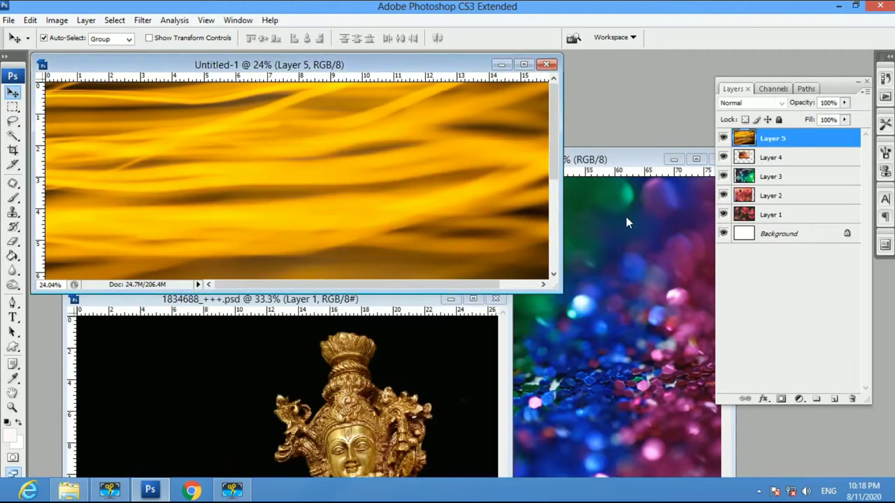
{"action": "left_click", "coordinate": [625, 217]}
{"action": "left_click_drag", "start_coordinate": [334, 148], "coordinate": [310, 125]}
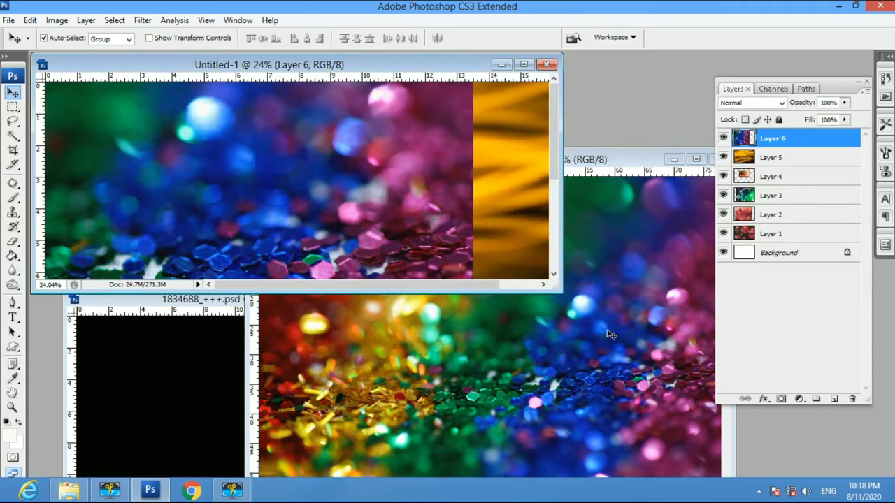
{"action": "left_click_drag", "start_coordinate": [661, 161], "coordinate": [535, 170]}
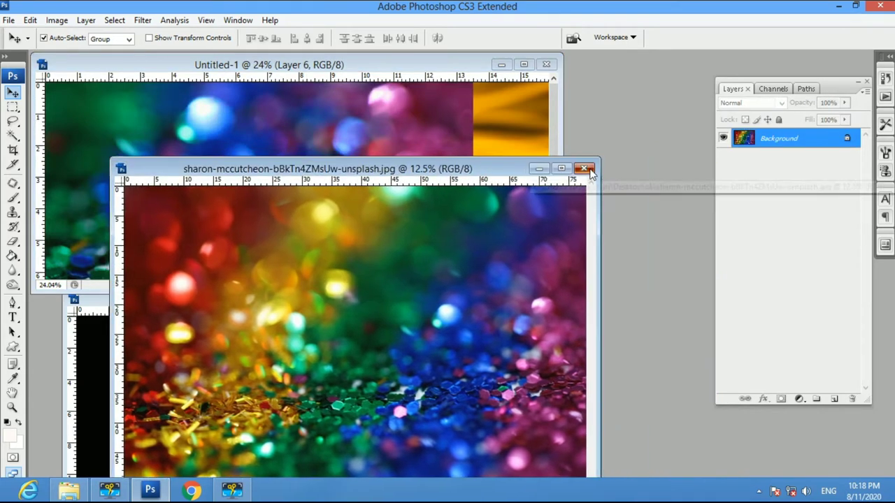
{"action": "left_click", "coordinate": [584, 168]}
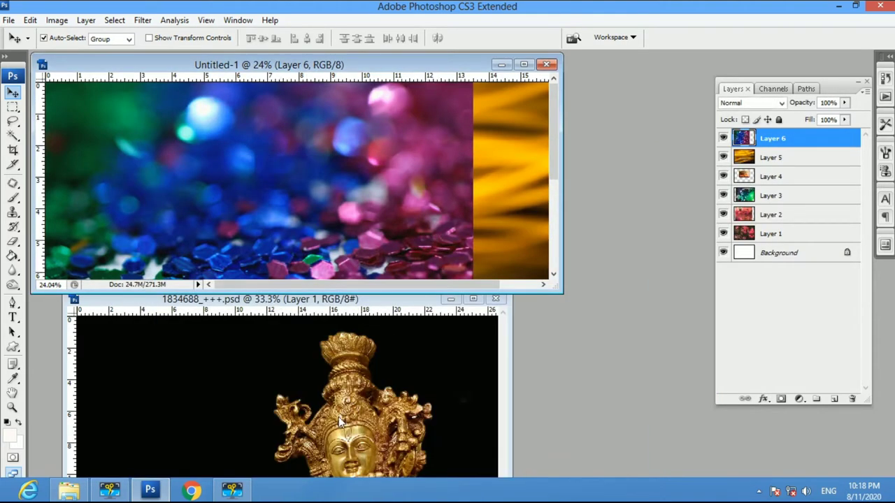
{"action": "left_click_drag", "start_coordinate": [338, 417], "coordinate": [308, 171]}
- Close the statue source, enlarge the composite window and show only the statue over the white Background
{"action": "left_click", "coordinate": [496, 299]}
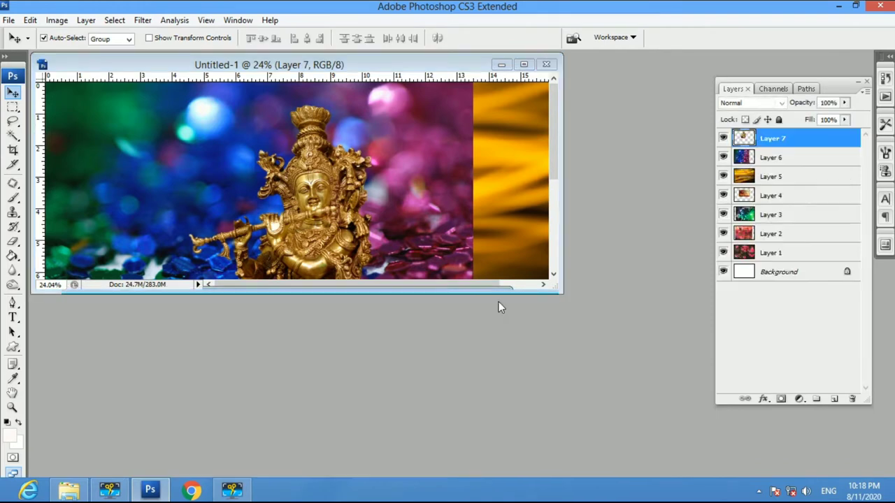
{"action": "left_click", "coordinate": [523, 65]}
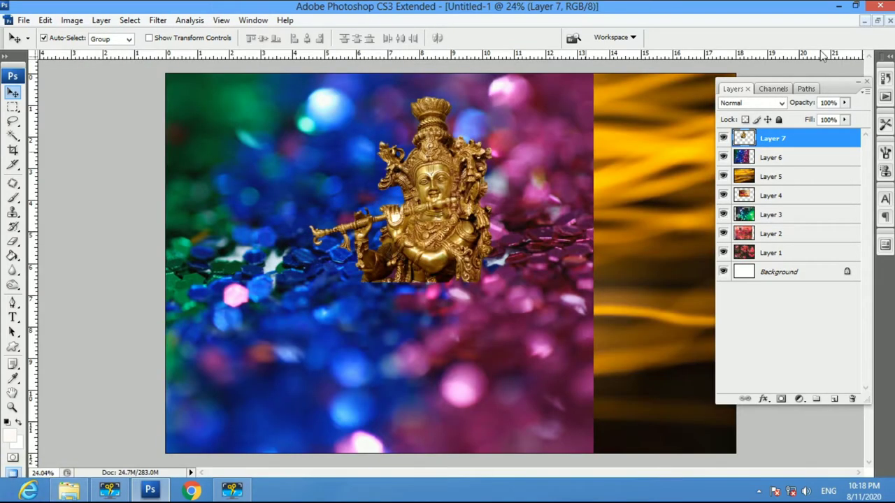
{"action": "left_click", "coordinate": [724, 272]}
{"action": "left_click", "coordinate": [723, 272]}
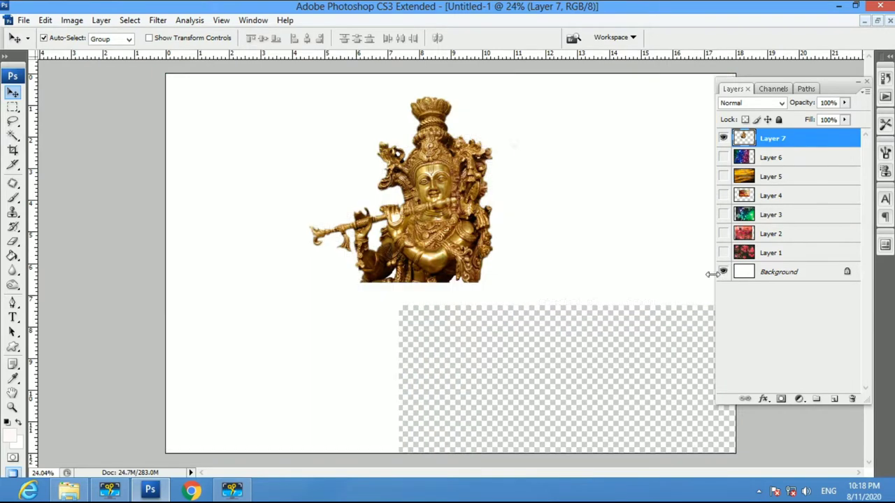
- Scale the statue up to about 146% and position it left of centre
{"action": "left_click_drag", "start_coordinate": [481, 234], "coordinate": [358, 304]}
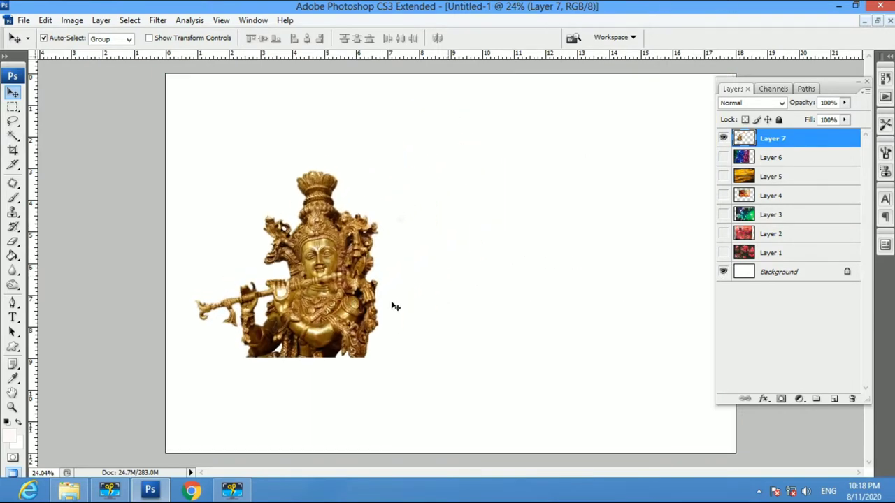
{"action": "key", "text": "ctrl+t"}
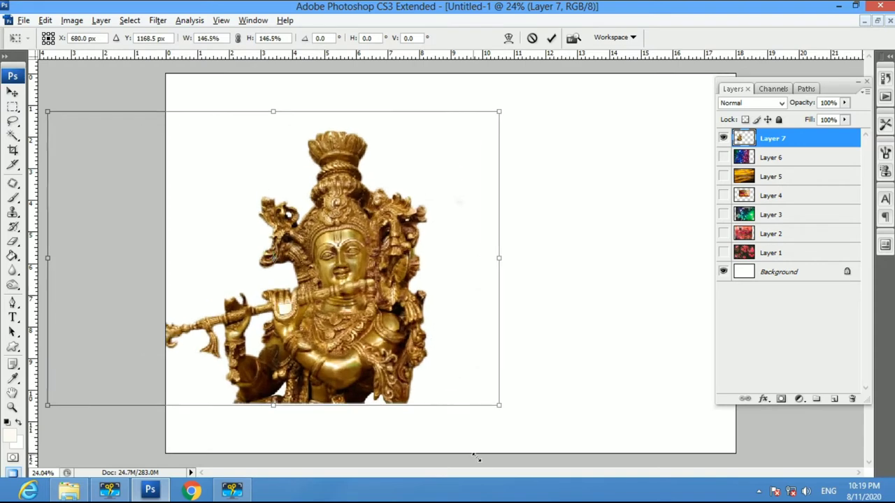
{"action": "left_click_drag", "start_coordinate": [424, 362], "coordinate": [513, 415]}
{"action": "key", "text": "Return"}
{"action": "left_click_drag", "start_coordinate": [387, 350], "coordinate": [412, 345]}
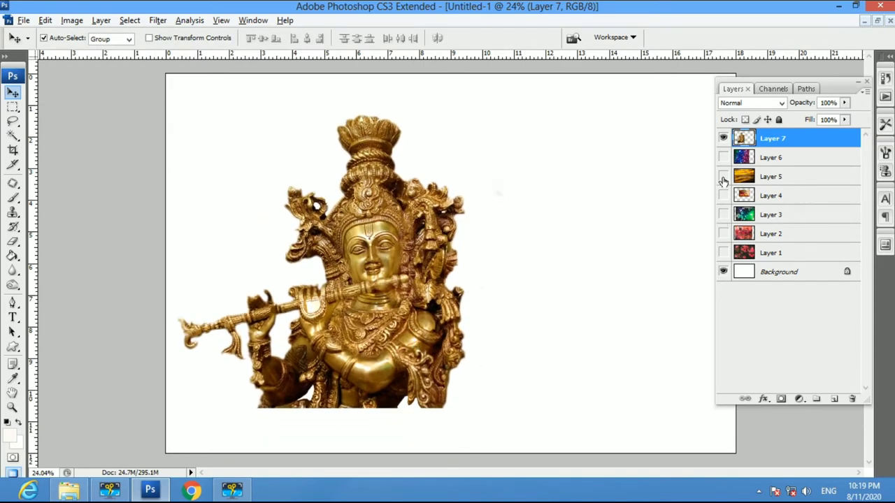
- Show the light-streak Layer 5 and scale it down to about 65.8% to fill the canvas
{"action": "left_click", "coordinate": [723, 176]}
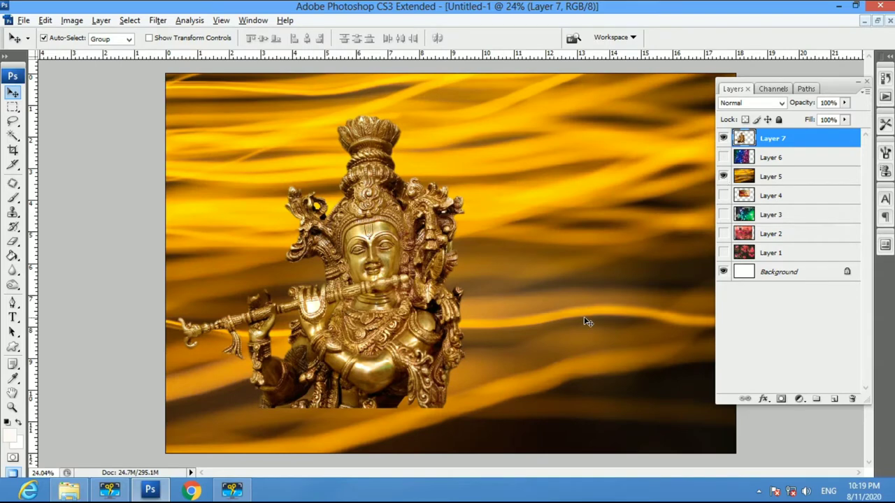
{"action": "left_click", "coordinate": [610, 315]}
{"action": "key", "text": "ctrl+minus"}
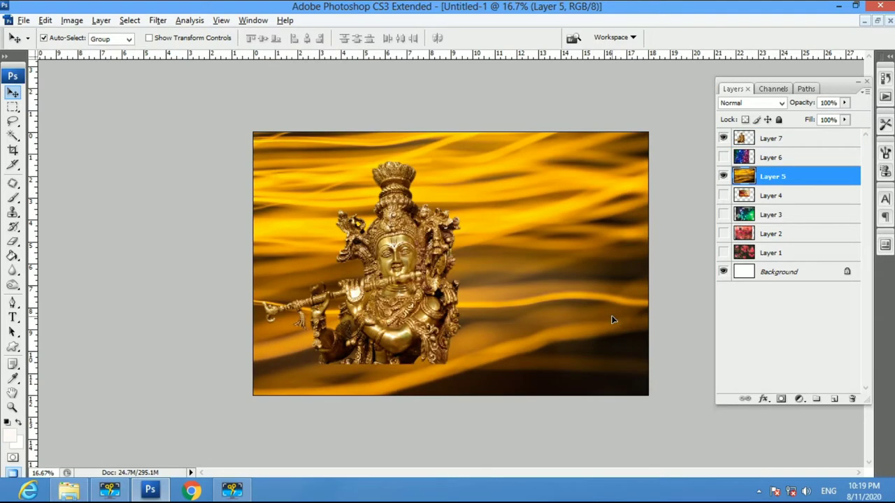
{"action": "key", "text": "ctrl+t"}
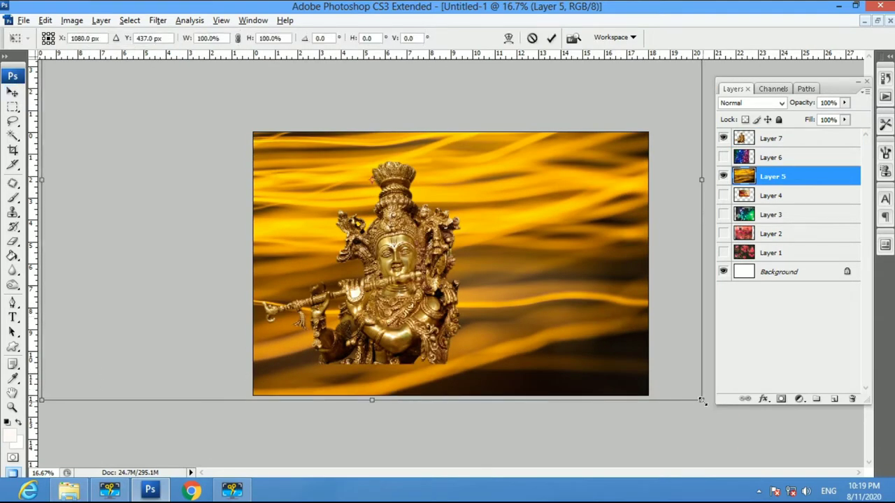
{"action": "mouse_move", "coordinate": [701, 400]}
{"action": "left_mouse_down"}
{"action": "mouse_move", "coordinate": [585, 376]}
{"action": "mouse_move", "coordinate": [513, 300]}
{"action": "mouse_move", "coordinate": [570, 365]}
{"action": "mouse_move", "coordinate": [624, 380]}
{"action": "mouse_move", "coordinate": [639, 408]}
{"action": "left_mouse_up"}
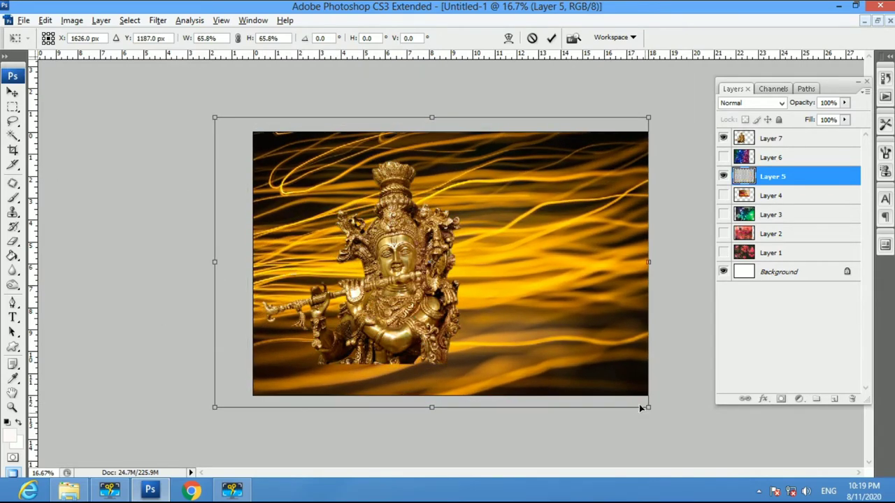
{"action": "key", "text": "Return"}
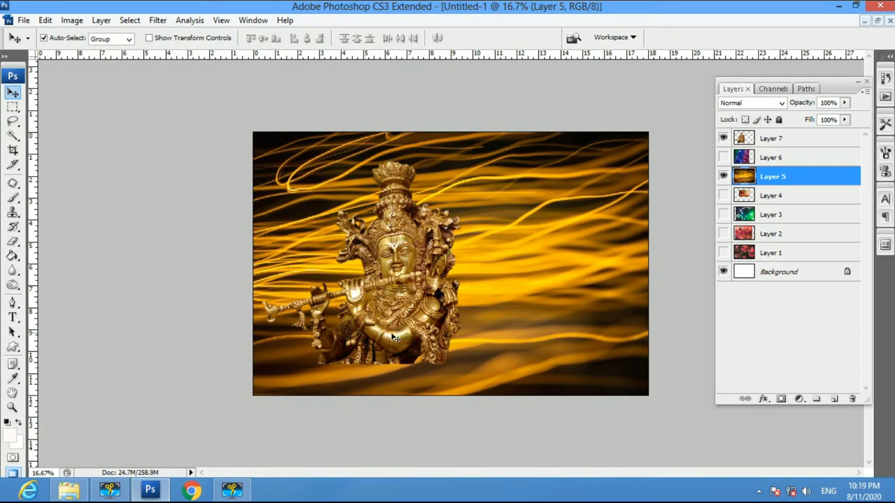
- Move the statue up and left, and zoom the view back in to 24%
{"action": "mouse_move", "coordinate": [395, 338]}
{"action": "left_mouse_down"}
{"action": "mouse_move", "coordinate": [383, 311]}
{"action": "mouse_move", "coordinate": [419, 302]}
{"action": "mouse_move", "coordinate": [421, 318]}
{"action": "left_mouse_up"}
{"action": "key", "text": "z"}
{"action": "left_click", "coordinate": [399, 284]}
{"action": "key", "text": "v"}
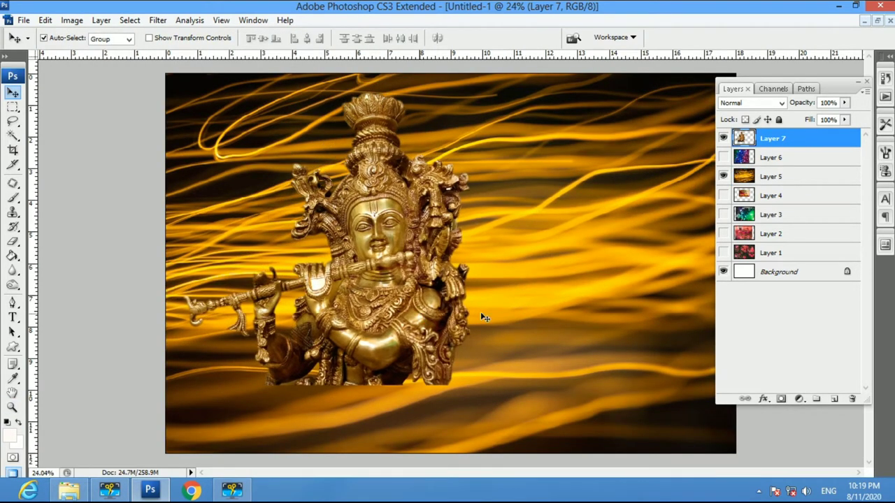
- Show the glitter Layer 6, slide it to fill the canvas and set it to Overlay blending
{"action": "left_click", "coordinate": [723, 157]}
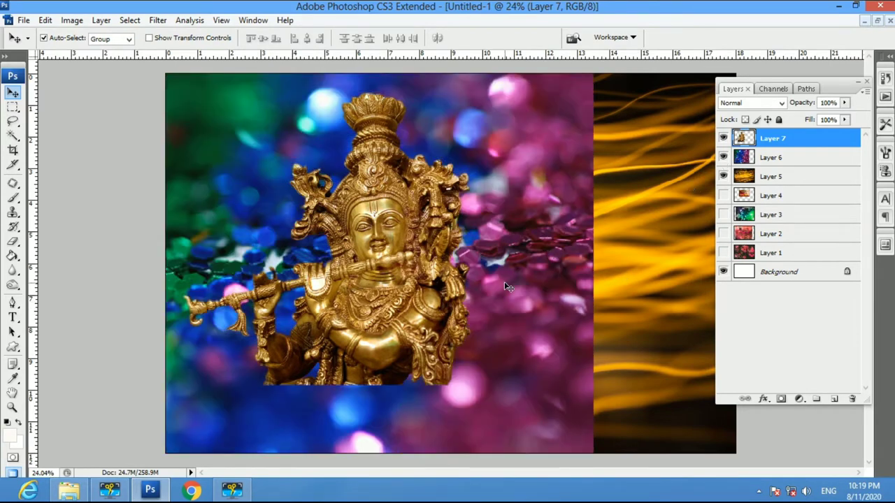
{"action": "left_click_drag", "start_coordinate": [508, 287], "coordinate": [653, 306]}
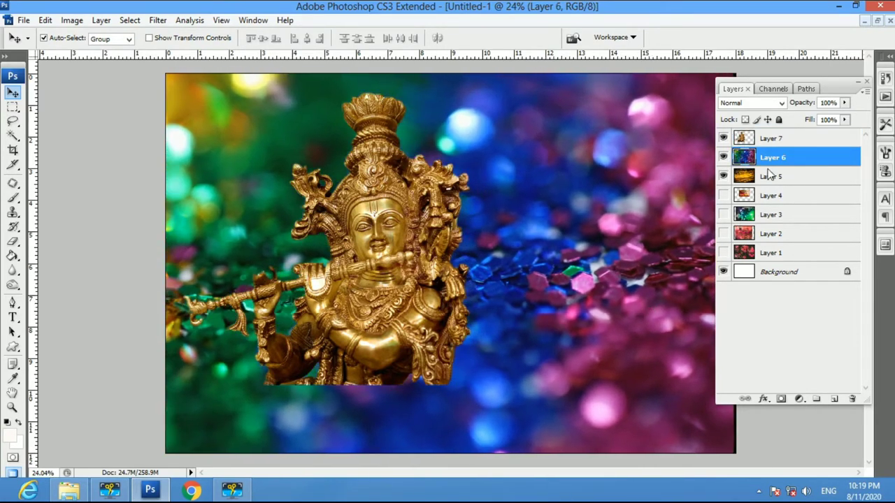
{"action": "left_click", "coordinate": [780, 103]}
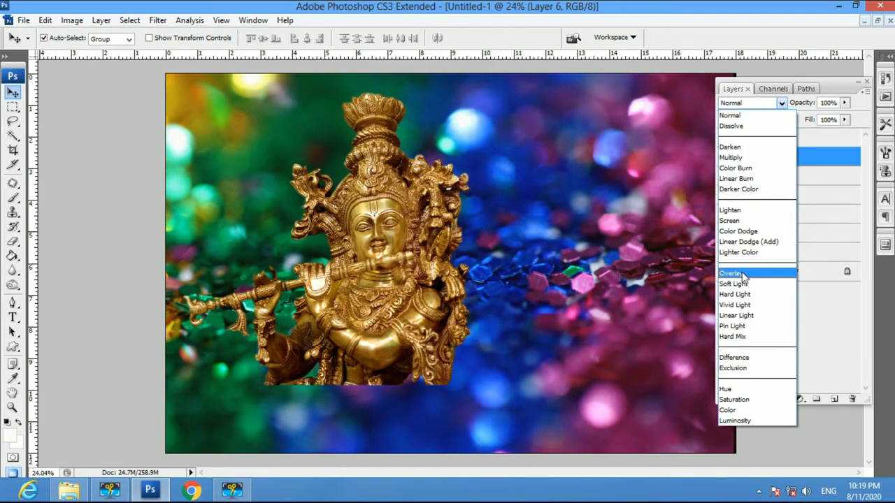
{"action": "left_click", "coordinate": [742, 273]}
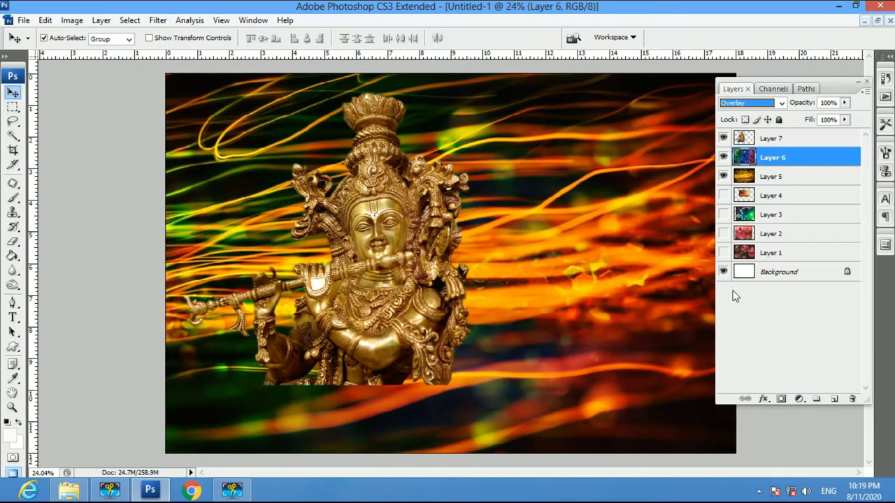
- Darken the light-streak layer with Hue/Saturation Lightness -39
{"action": "left_click", "coordinate": [745, 179]}
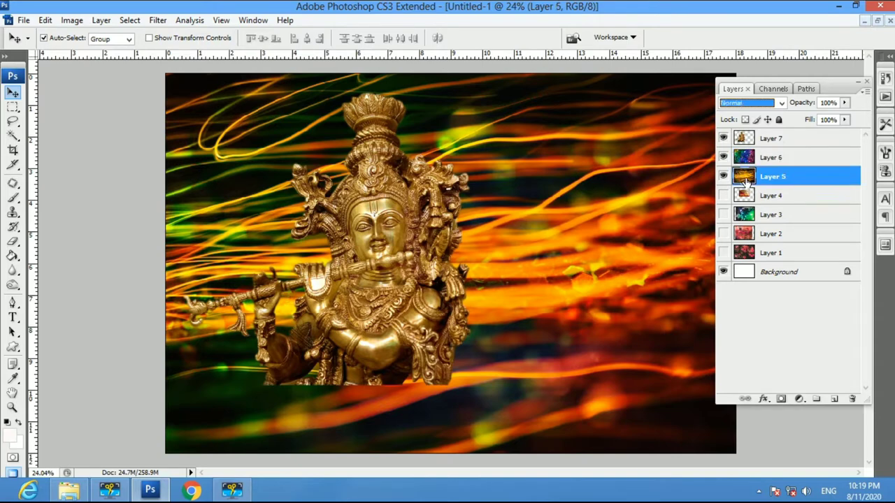
{"action": "key", "text": "ctrl+u"}
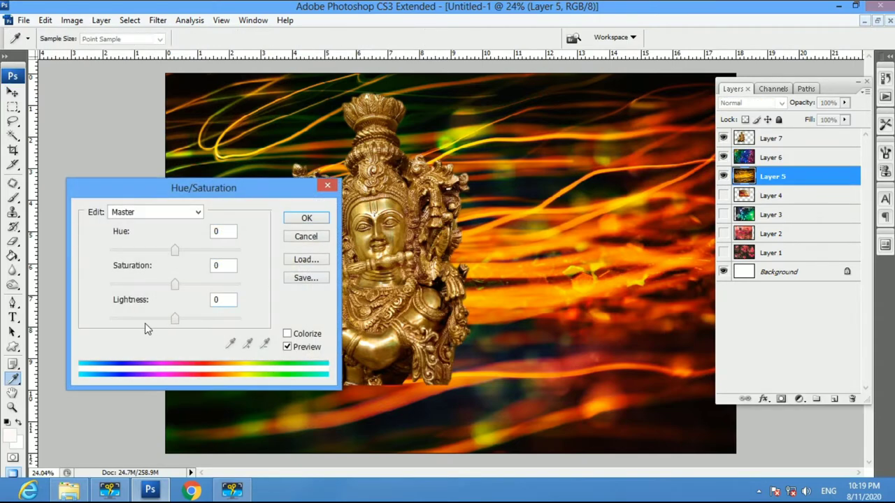
{"action": "left_click", "coordinate": [140, 319]}
{"action": "left_click", "coordinate": [150, 320]}
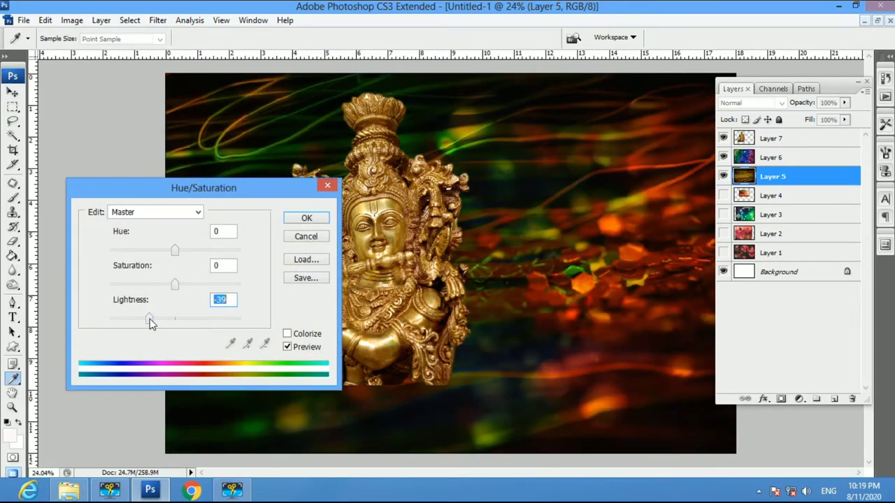
{"action": "key", "text": "Return"}
- Scale the statue down to about 79%, enlarge it slightly again, and settle it left of centre
{"action": "left_click_drag", "start_coordinate": [413, 319], "coordinate": [402, 311]}
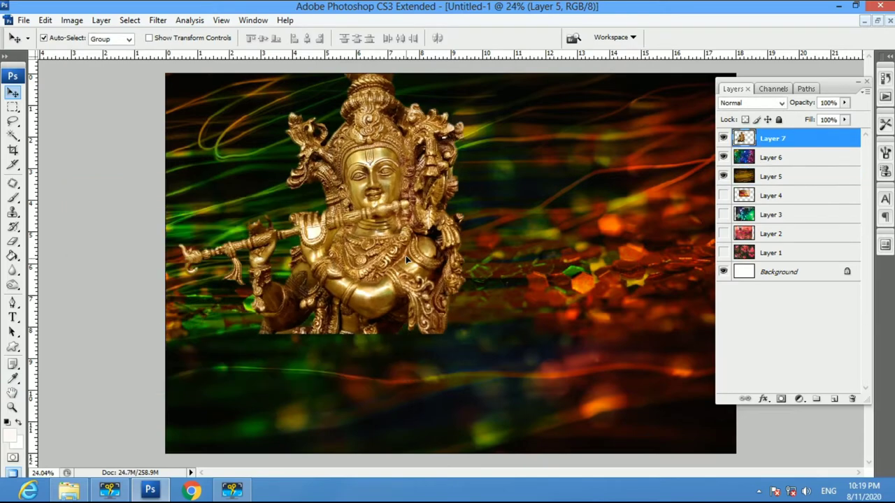
{"action": "key", "text": "ctrl+t"}
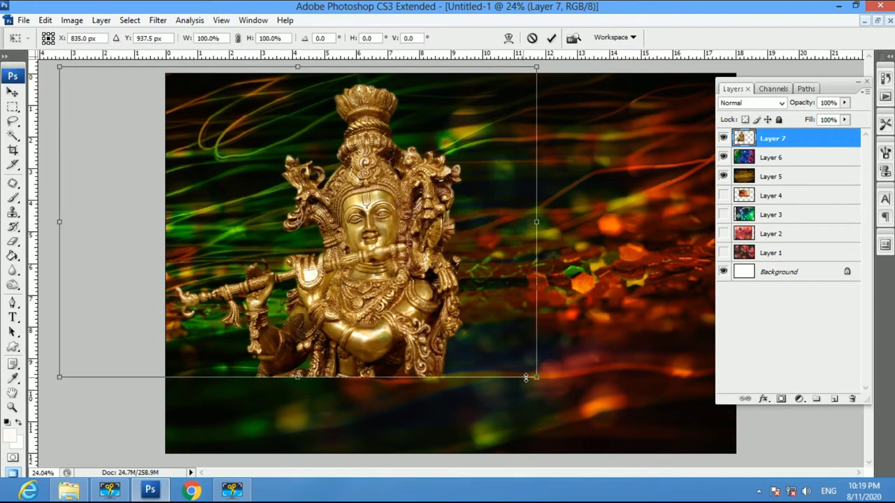
{"action": "left_click_drag", "start_coordinate": [526, 378], "coordinate": [478, 357]}
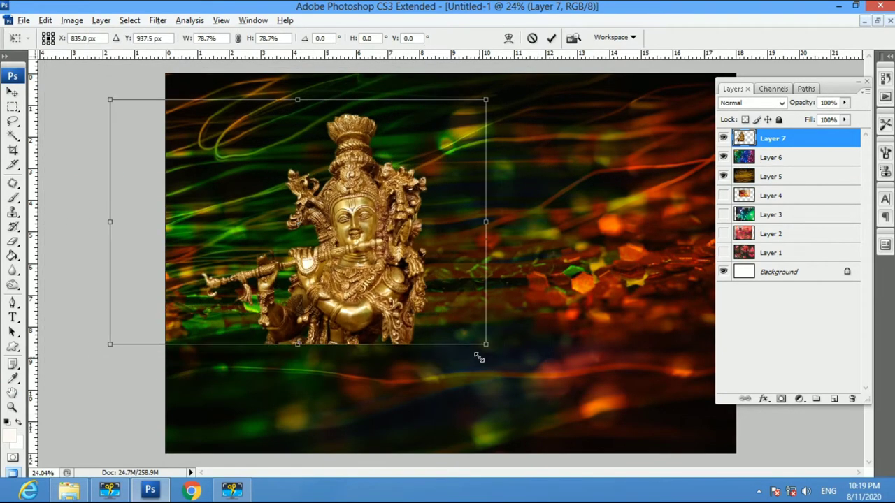
{"action": "mouse_move", "coordinate": [374, 288]}
{"action": "left_mouse_down"}
{"action": "mouse_move", "coordinate": [362, 278]}
{"action": "mouse_move", "coordinate": [362, 310]}
{"action": "mouse_move", "coordinate": [370, 310]}
{"action": "left_mouse_up"}
{"action": "key", "text": "Return"}
{"action": "key", "text": "ctrl+t"}
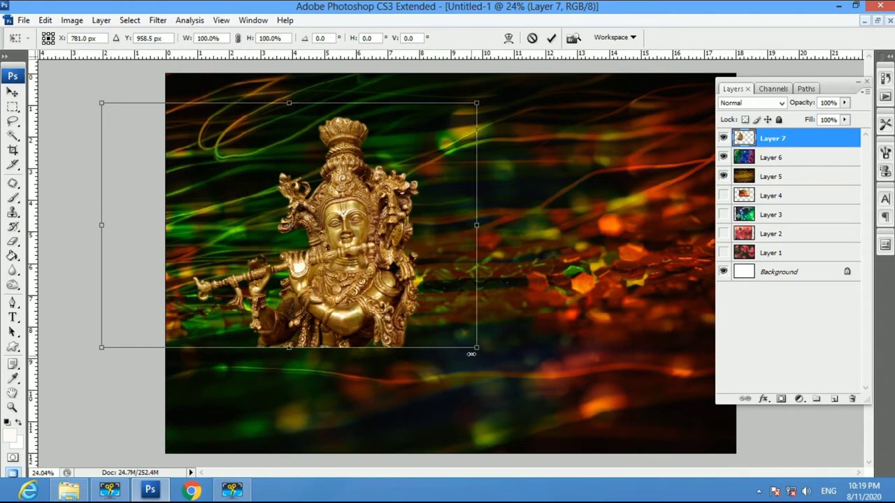
{"action": "mouse_move", "coordinate": [471, 354]}
{"action": "left_mouse_down"}
{"action": "mouse_move", "coordinate": [496, 373]}
{"action": "mouse_move", "coordinate": [504, 368]}
{"action": "left_mouse_up"}
{"action": "key", "text": "Return"}
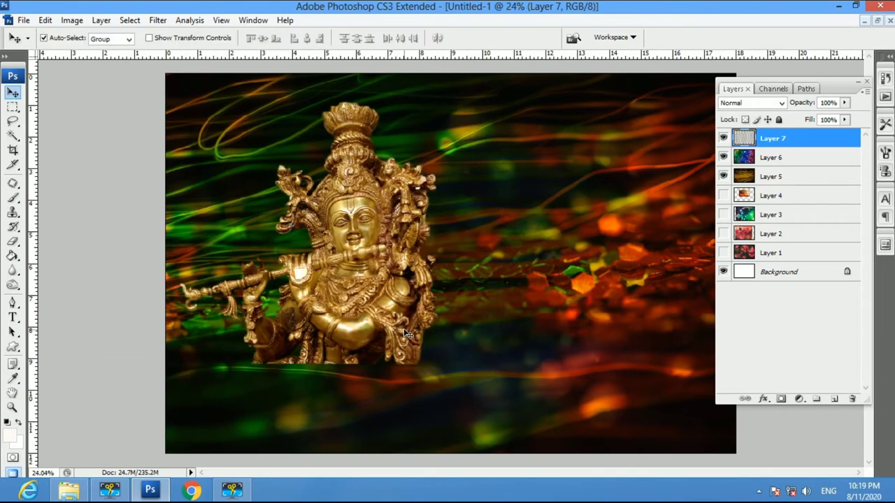
{"action": "mouse_move", "coordinate": [406, 334]}
{"action": "left_mouse_down"}
{"action": "mouse_move", "coordinate": [385, 296]}
{"action": "mouse_move", "coordinate": [391, 352]}
{"action": "left_mouse_up"}
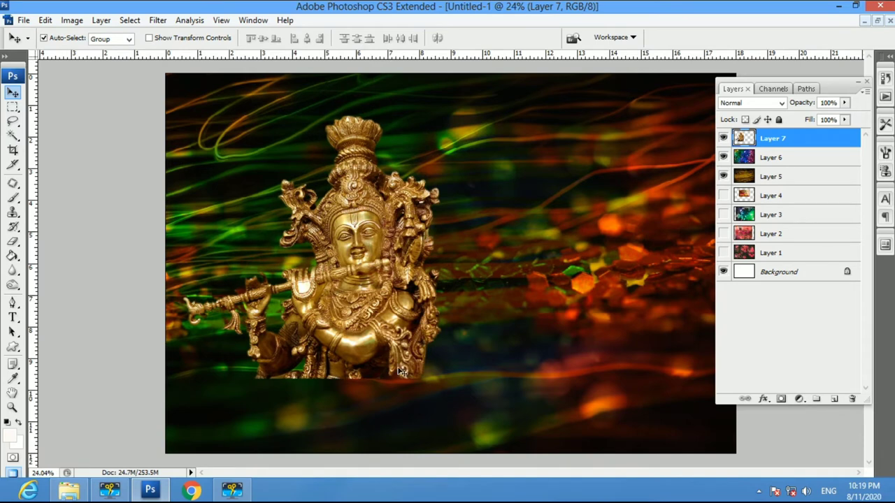
- Select the sparkle layer and add a new empty Layer 8 above it
{"action": "left_click", "coordinate": [443, 389]}
{"action": "right_click", "coordinate": [445, 386]}
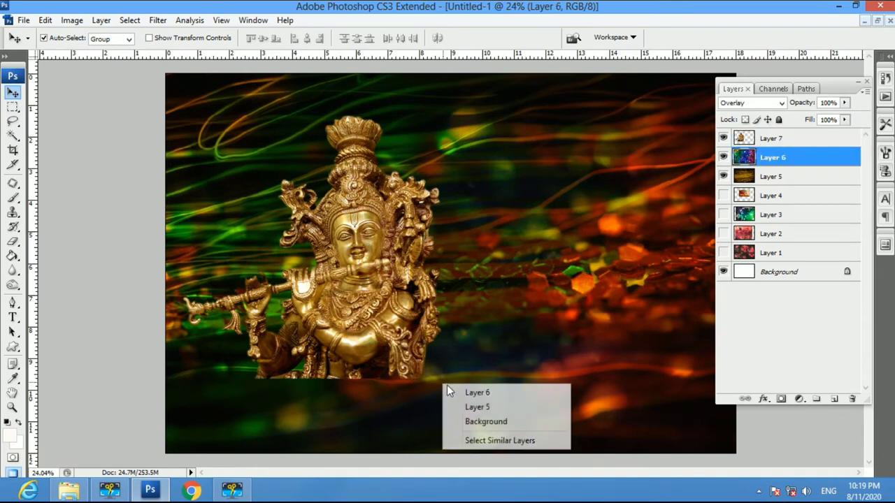
{"action": "left_click", "coordinate": [460, 395]}
{"action": "key", "text": "ctrl+shift+n"}
{"action": "key", "text": "Return"}
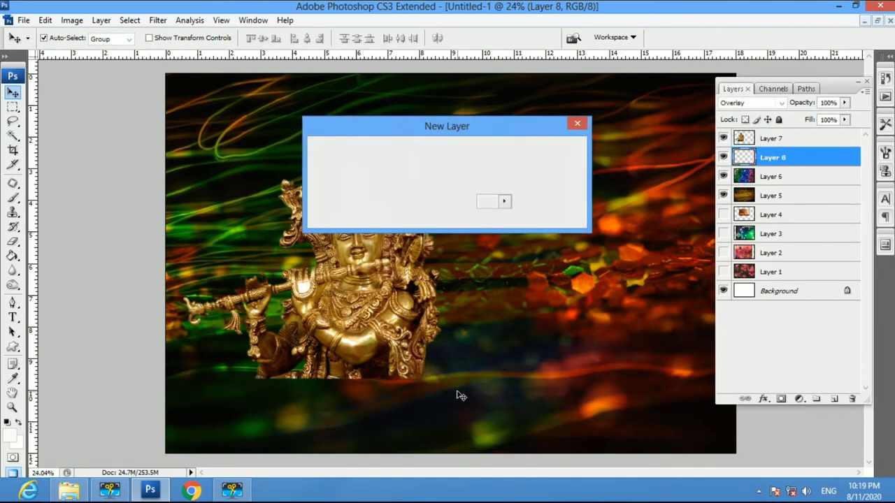
- Choose the Brush at 100% opacity with the soft square 116 px preset
{"action": "key", "text": "b"}
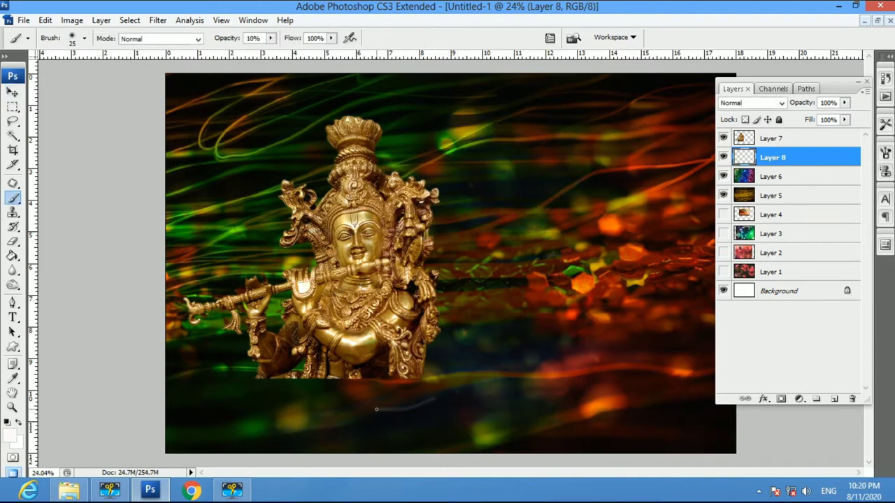
{"action": "left_click", "coordinate": [271, 38]}
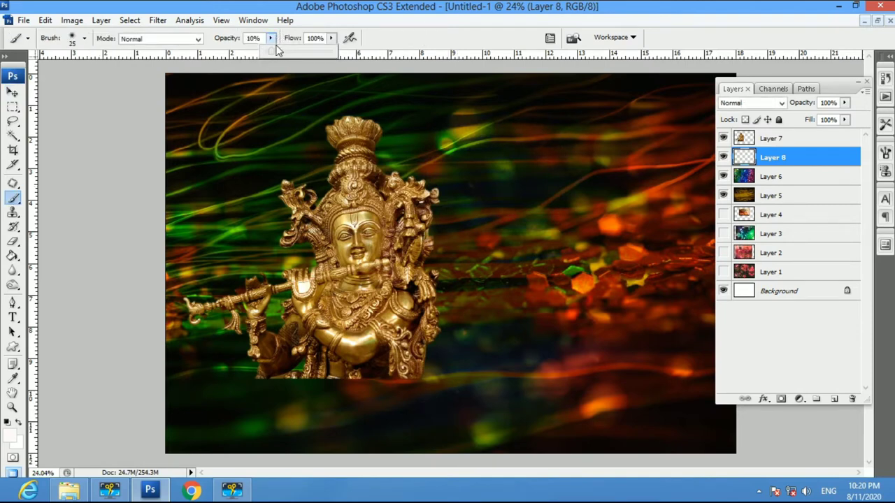
{"action": "right_click", "coordinate": [458, 240]}
{"action": "scroll", "coordinate": [643, 426], "scroll_direction": "down", "scroll_amount": 2}
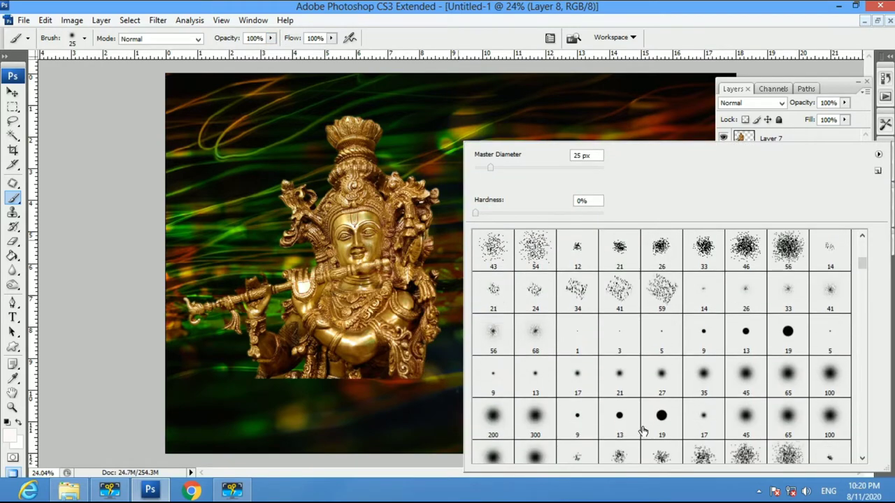
{"action": "scroll", "coordinate": [643, 430], "scroll_direction": "down", "scroll_amount": 2}
{"action": "scroll", "coordinate": [644, 433], "scroll_direction": "down", "scroll_amount": 2}
{"action": "scroll", "coordinate": [643, 431], "scroll_direction": "down", "scroll_amount": 1}
{"action": "scroll", "coordinate": [632, 433], "scroll_direction": "down", "scroll_amount": 1}
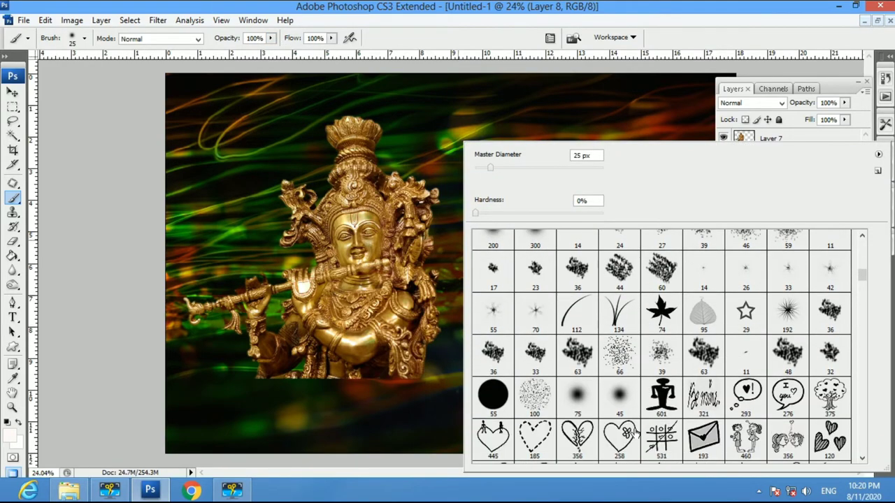
{"action": "scroll", "coordinate": [584, 358], "scroll_direction": "down", "scroll_amount": 1}
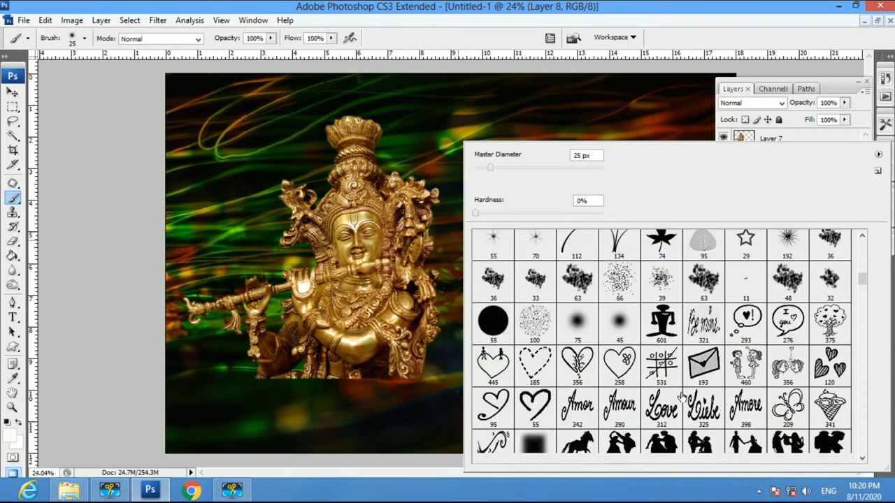
{"action": "scroll", "coordinate": [585, 371], "scroll_direction": "down", "scroll_amount": 2}
{"action": "scroll", "coordinate": [587, 384], "scroll_direction": "down", "scroll_amount": 1}
{"action": "left_click", "coordinate": [535, 355]}
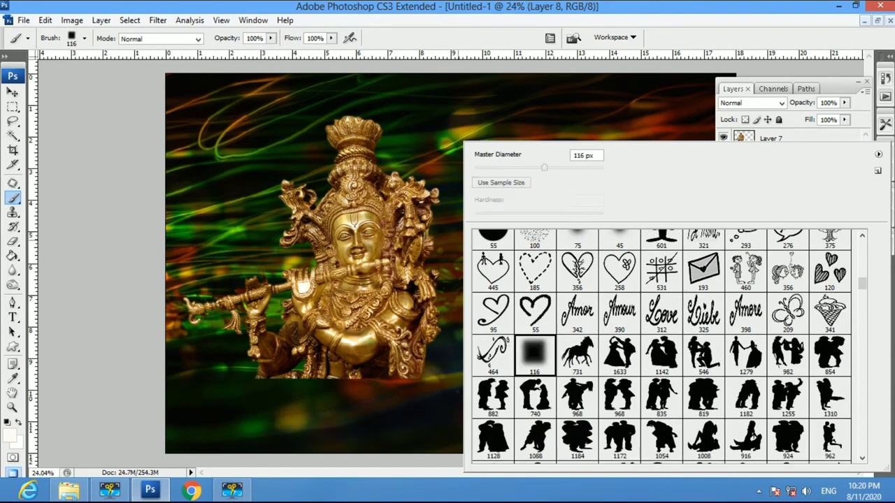
{"action": "left_click", "coordinate": [236, 421]}
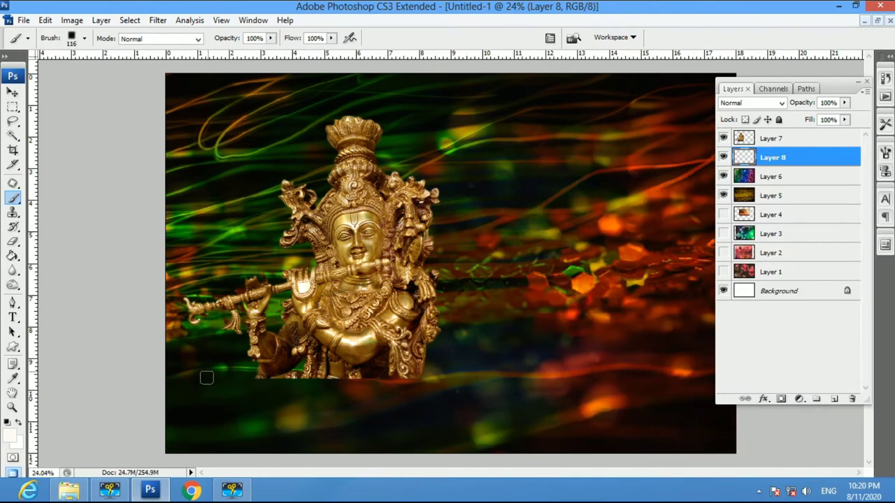
- Enlarge the brush to 700 px and paint soft white haze across the lower left
{"action": "key", "text": "bracketright"}
{"action": "key", "text": "bracketright"}
{"action": "key", "text": "bracketright"}
{"action": "key", "text": "bracketright"}
{"action": "key", "text": "bracketright"}
{"action": "key", "text": "bracketright"}
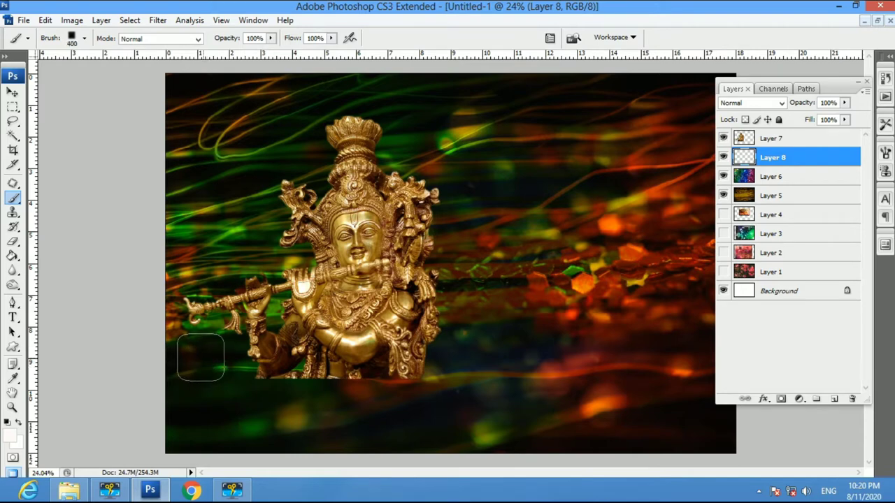
{"action": "key", "text": "bracketright"}
{"action": "key", "text": "bracketright"}
{"action": "mouse_move", "coordinate": [203, 366]}
{"action": "left_mouse_down"}
{"action": "mouse_move", "coordinate": [258, 417]}
{"action": "mouse_move", "coordinate": [350, 410]}
{"action": "mouse_move", "coordinate": [490, 365]}
{"action": "mouse_move", "coordinate": [503, 383]}
{"action": "mouse_move", "coordinate": [295, 376]}
{"action": "mouse_move", "coordinate": [202, 359]}
{"action": "mouse_move", "coordinate": [224, 351]}
{"action": "mouse_move", "coordinate": [208, 336]}
{"action": "mouse_move", "coordinate": [244, 294]}
{"action": "mouse_move", "coordinate": [190, 378]}
{"action": "mouse_move", "coordinate": [252, 419]}
{"action": "mouse_move", "coordinate": [511, 420]}
{"action": "mouse_move", "coordinate": [502, 425]}
{"action": "left_mouse_up"}
- Try Overlay on Layer 8, revert to Normal at 32% opacity, and nudge the statue down
{"action": "key", "text": "v"}
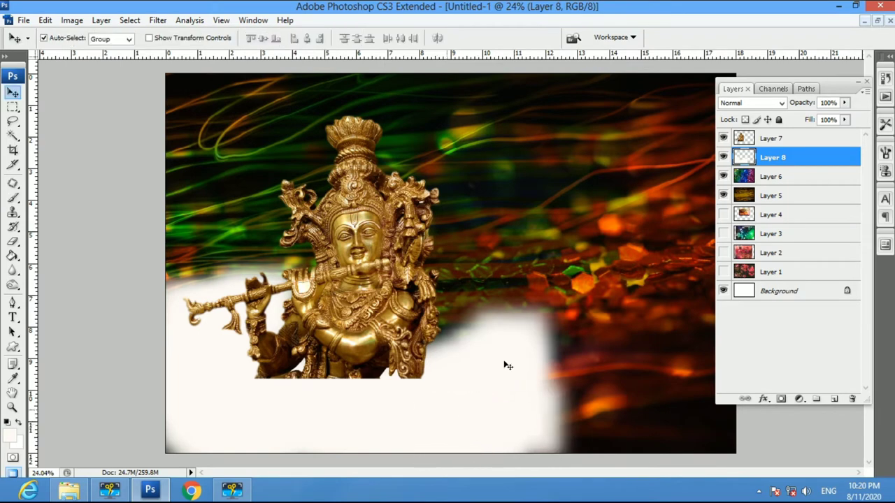
{"action": "left_click", "coordinate": [781, 103]}
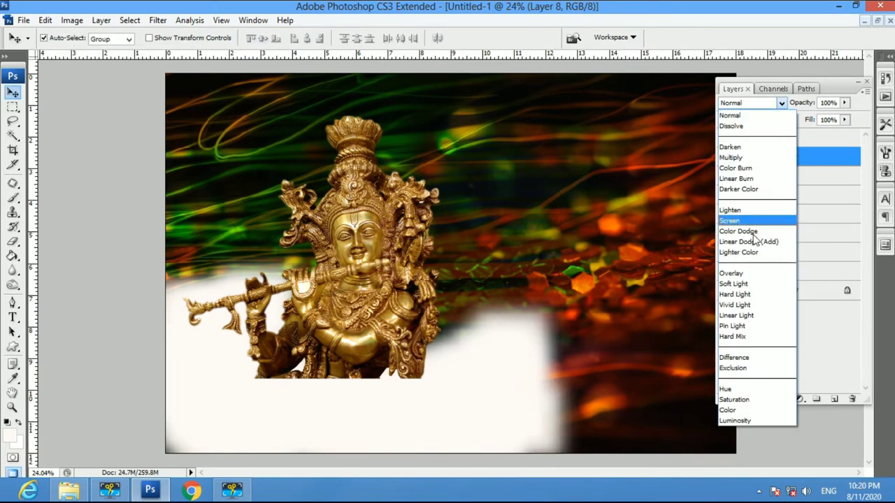
{"action": "left_click", "coordinate": [723, 275]}
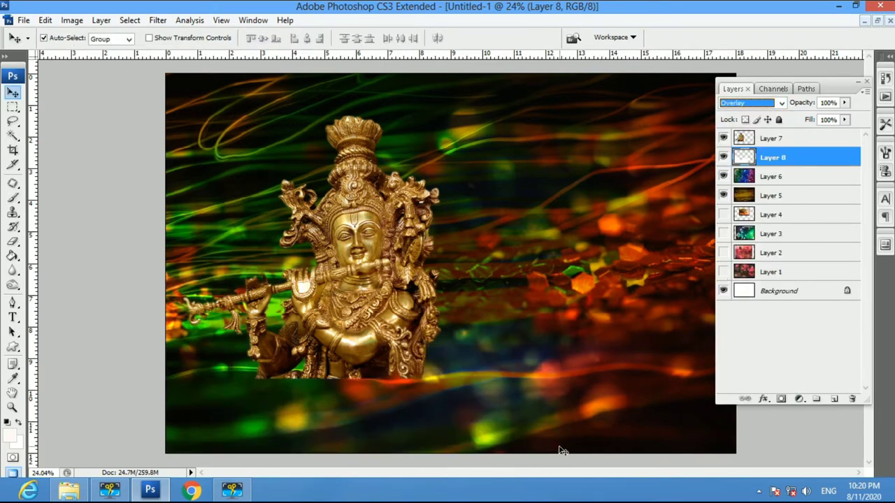
{"action": "key", "text": "shift+alt+n"}
{"action": "key", "text": "6"}
{"action": "key", "text": "3"}
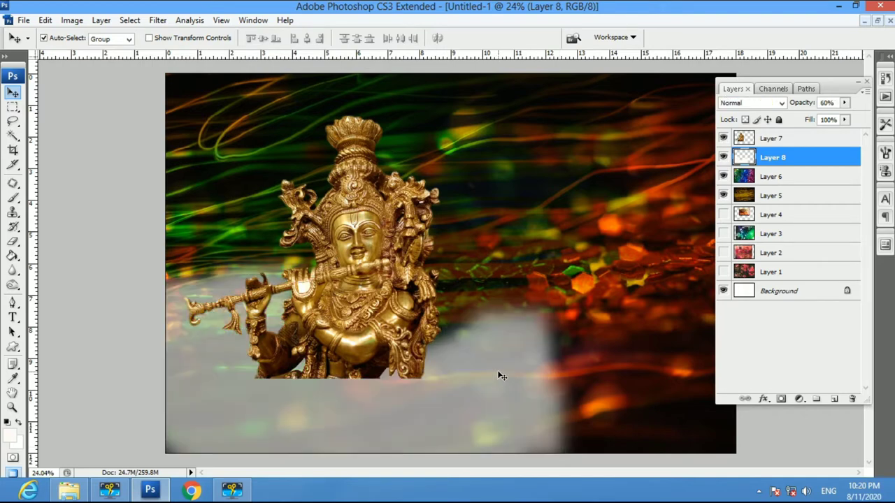
{"action": "key", "text": "3"}
{"action": "key", "text": "3"}
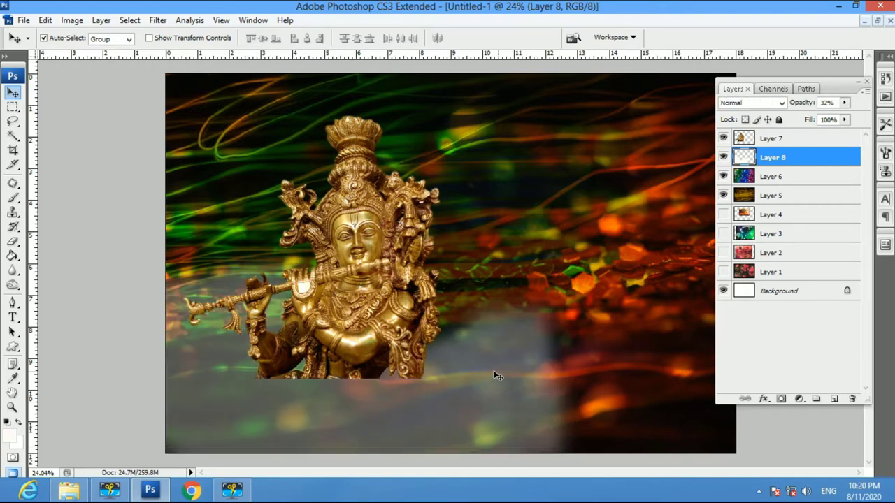
{"action": "left_click_drag", "start_coordinate": [318, 320], "coordinate": [312, 331]}
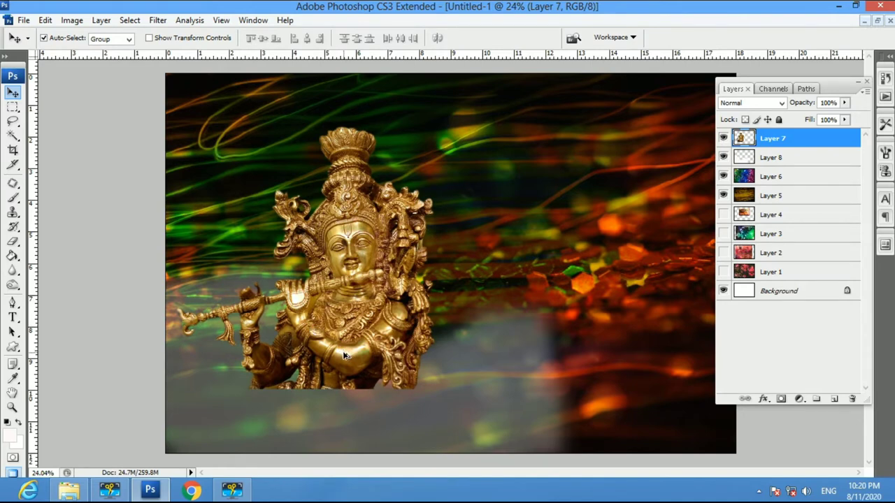
- Erase along the statue's bottom edge with a roughly 400 px eraser so it fades into the haze
{"action": "key", "text": "e"}
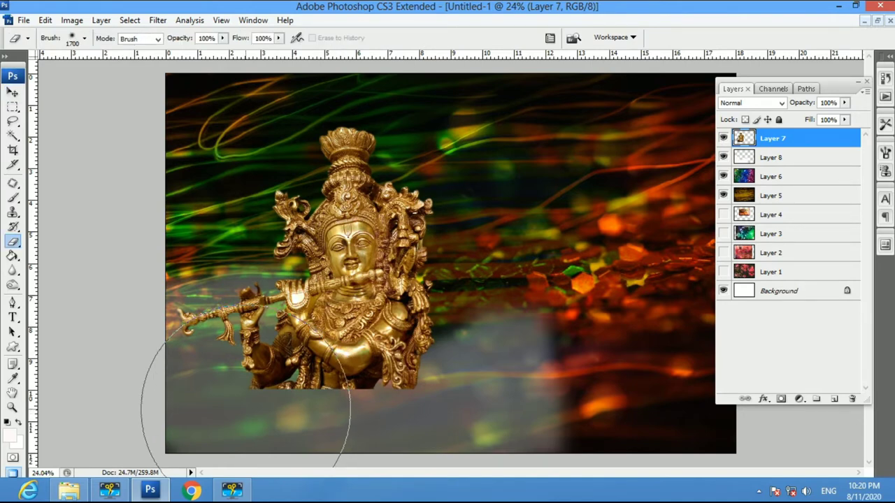
{"action": "key", "text": "bracketleft"}
{"action": "key", "text": "bracketleft"}
{"action": "key", "text": "bracketleft"}
{"action": "key", "text": "bracketleft"}
{"action": "key", "text": "bracketleft"}
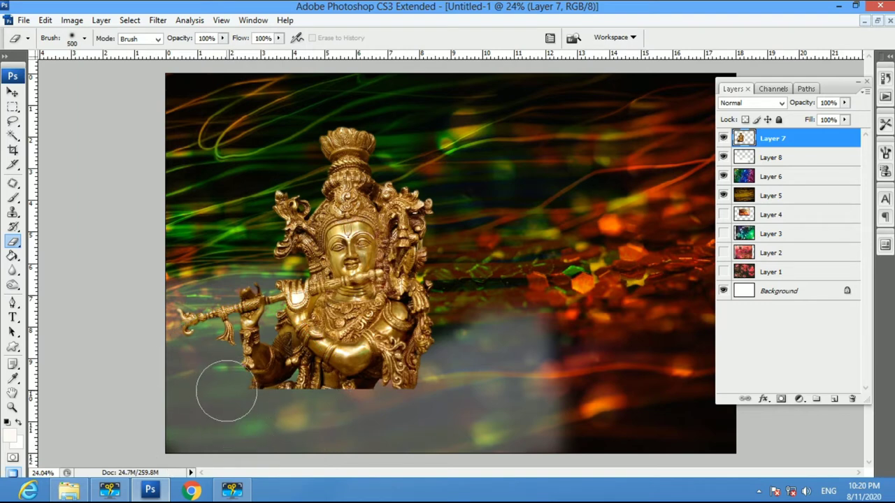
{"action": "key", "text": "bracketleft"}
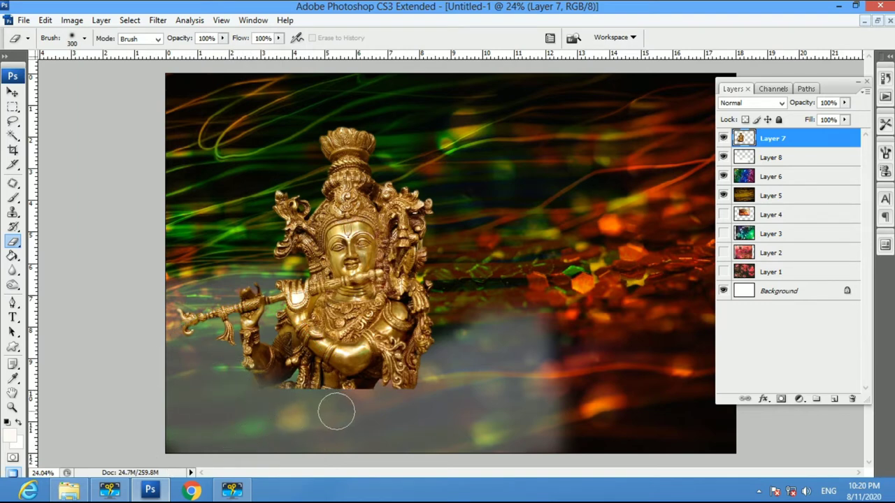
{"action": "key", "text": "bracketright"}
{"action": "key", "text": "bracketright"}
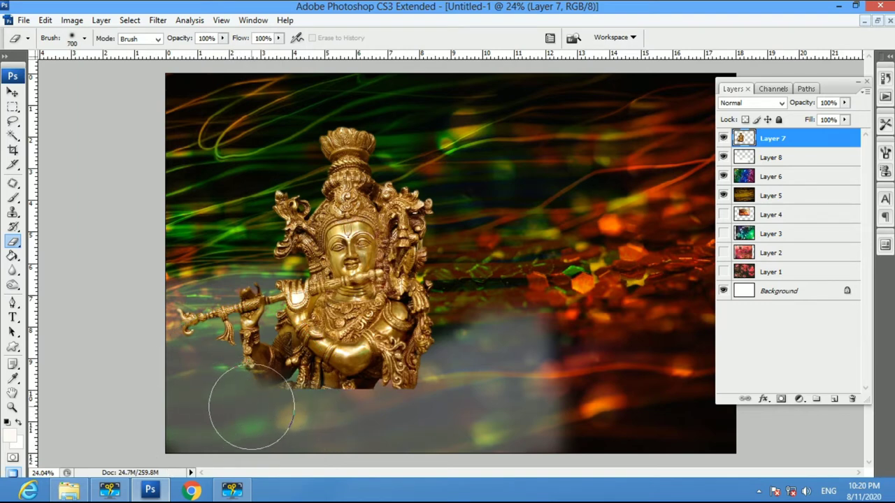
{"action": "key", "text": "bracketleft"}
{"action": "key", "text": "bracketleft"}
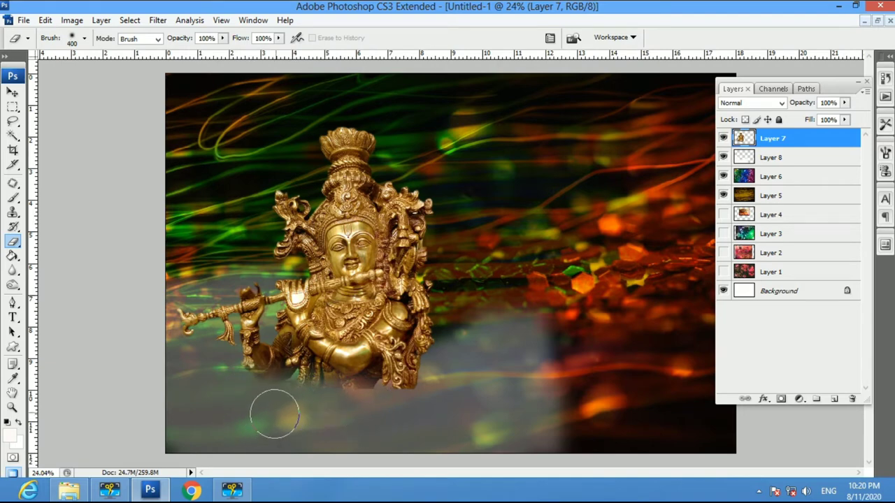
{"action": "left_click_drag", "start_coordinate": [276, 413], "coordinate": [442, 377]}
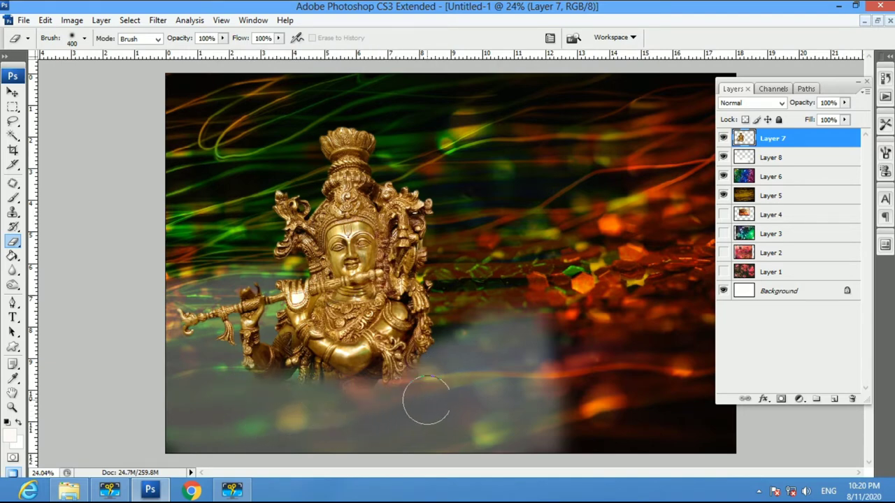
- Enlarge the statue to 107.5% and nudge it slightly up and right
{"action": "key", "text": "v"}
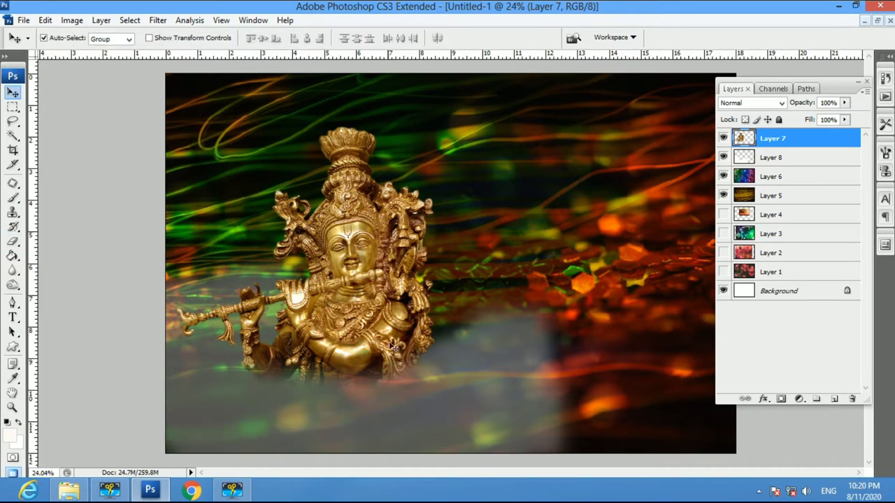
{"action": "left_click_drag", "start_coordinate": [411, 319], "coordinate": [414, 302]}
{"action": "key", "text": "ctrl+t"}
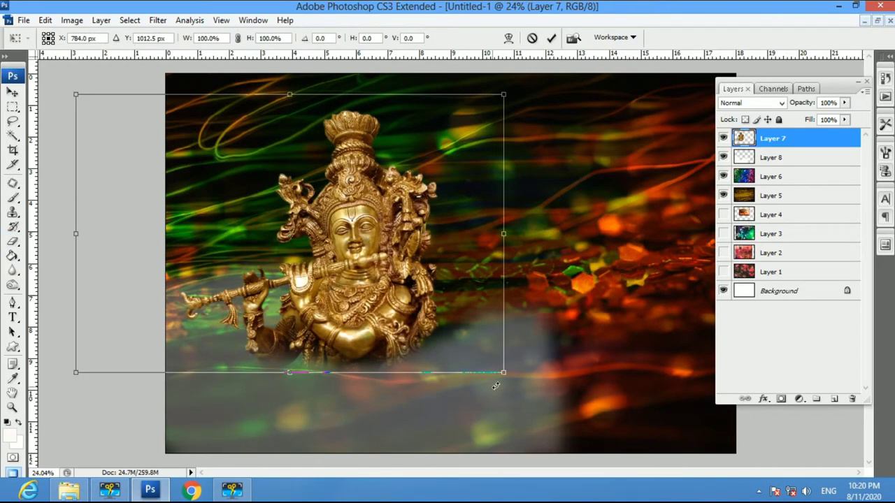
{"action": "left_click_drag", "start_coordinate": [504, 372], "coordinate": [522, 384]}
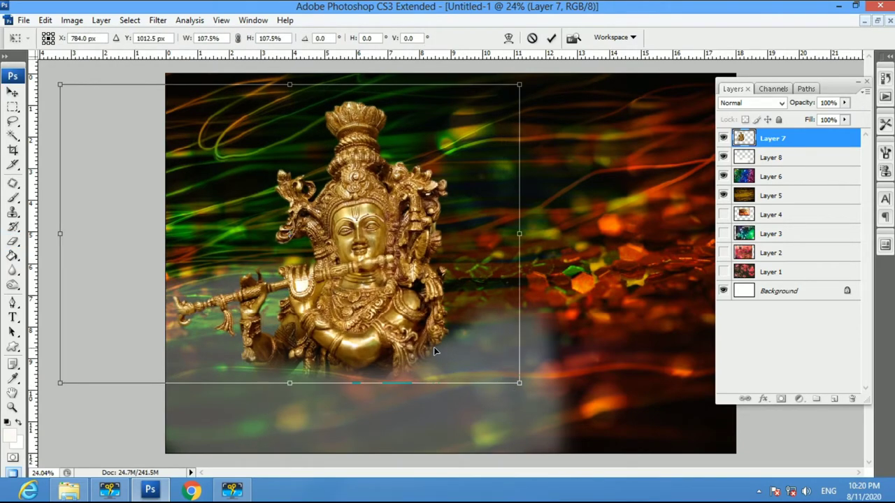
{"action": "key", "text": "Return"}
{"action": "left_click_drag", "start_coordinate": [385, 337], "coordinate": [392, 333]}
{"action": "mouse_move", "coordinate": [391, 334]}
{"action": "left_mouse_down"}
{"action": "mouse_move", "coordinate": [384, 331]}
{"action": "mouse_move", "coordinate": [392, 333]}
{"action": "left_mouse_up"}
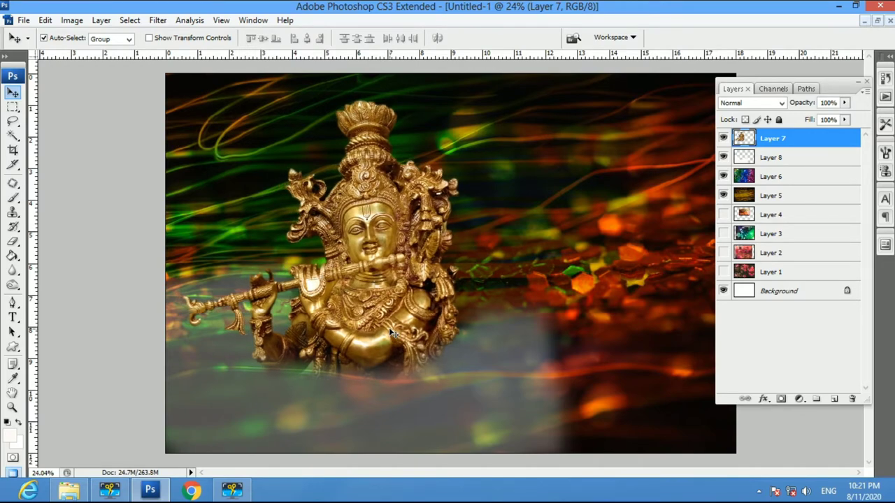
- Move the white haze on Layer 8 about 200 px right and the statue to the right side
{"action": "mouse_move", "coordinate": [828, 81]}
{"action": "left_mouse_down"}
{"action": "mouse_move", "coordinate": [255, 244]}
{"action": "mouse_move", "coordinate": [149, 203]}
{"action": "left_mouse_up"}
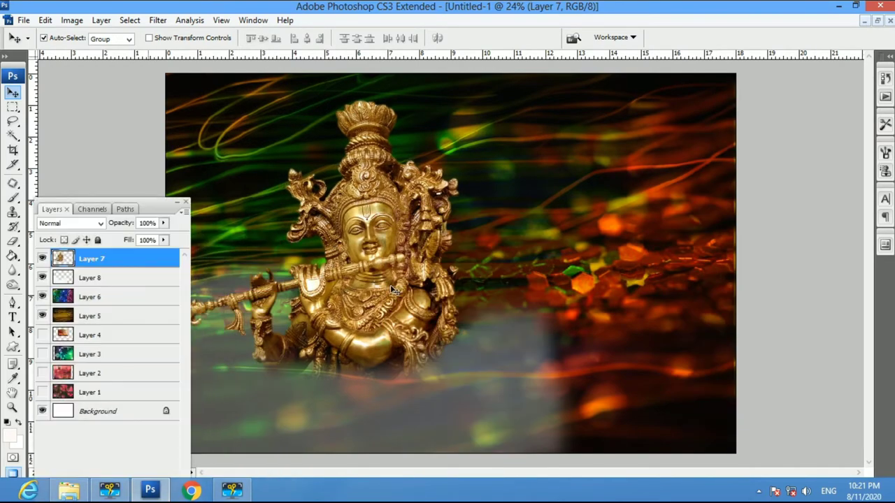
{"action": "left_click", "coordinate": [513, 370]}
{"action": "mouse_move", "coordinate": [423, 379]}
{"action": "left_mouse_down"}
{"action": "mouse_move", "coordinate": [535, 397]}
{"action": "mouse_move", "coordinate": [585, 366]}
{"action": "mouse_move", "coordinate": [588, 383]}
{"action": "left_mouse_up"}
{"action": "mouse_move", "coordinate": [412, 289]}
{"action": "left_mouse_down"}
{"action": "mouse_move", "coordinate": [639, 283]}
{"action": "mouse_move", "coordinate": [656, 274]}
{"action": "left_mouse_up"}
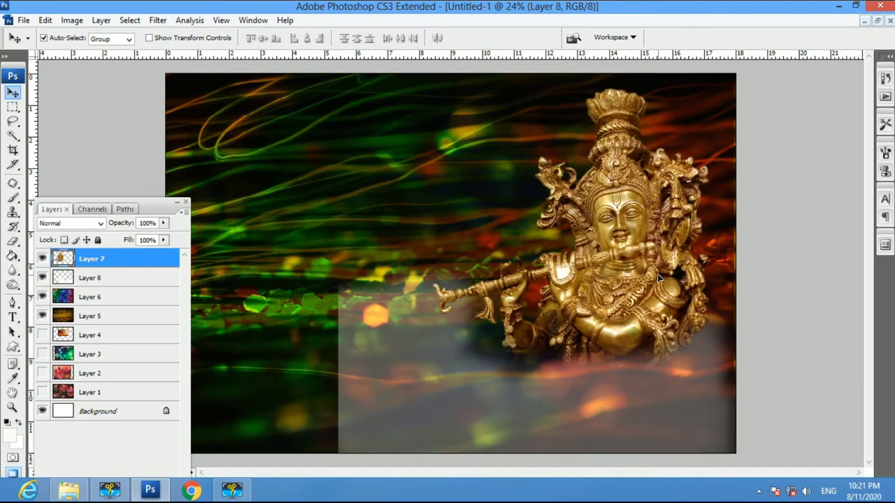
- Flip the white haze on Layer 8 horizontally and shift it slightly right
{"action": "left_click", "coordinate": [631, 391]}
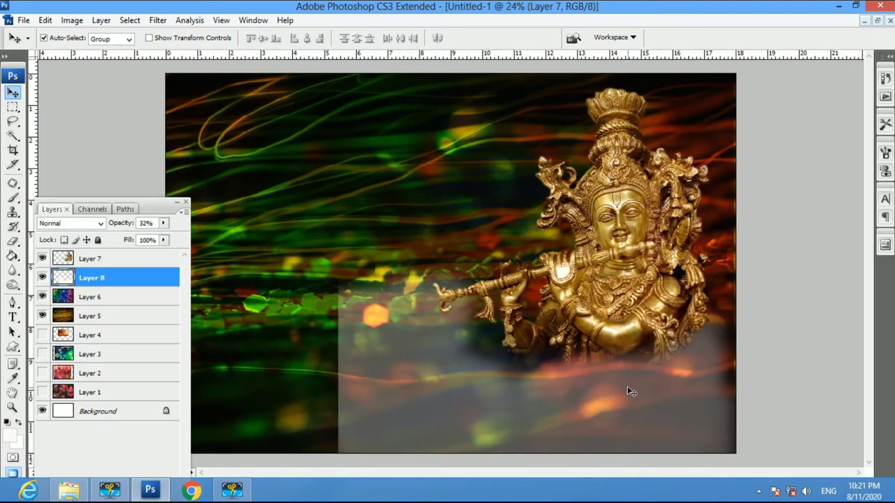
{"action": "key", "text": "ctrl+t"}
{"action": "right_click", "coordinate": [590, 388]}
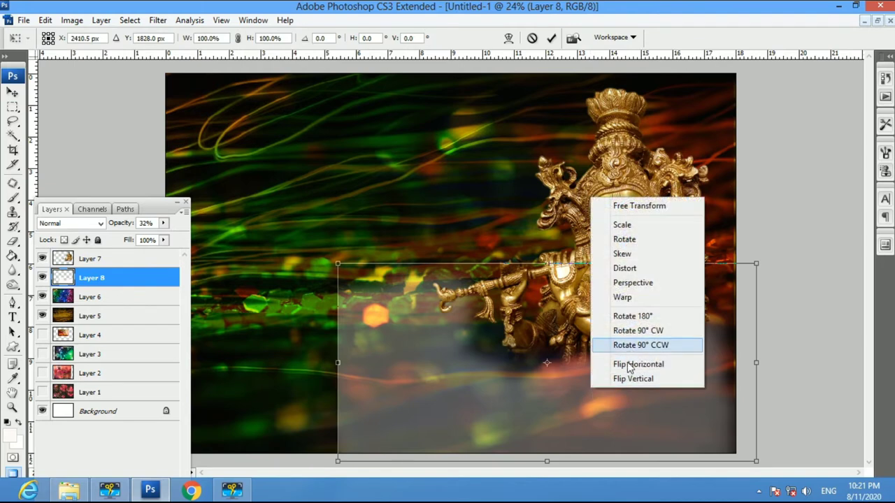
{"action": "left_click", "coordinate": [617, 366]}
{"action": "left_click_drag", "start_coordinate": [583, 376], "coordinate": [603, 381]}
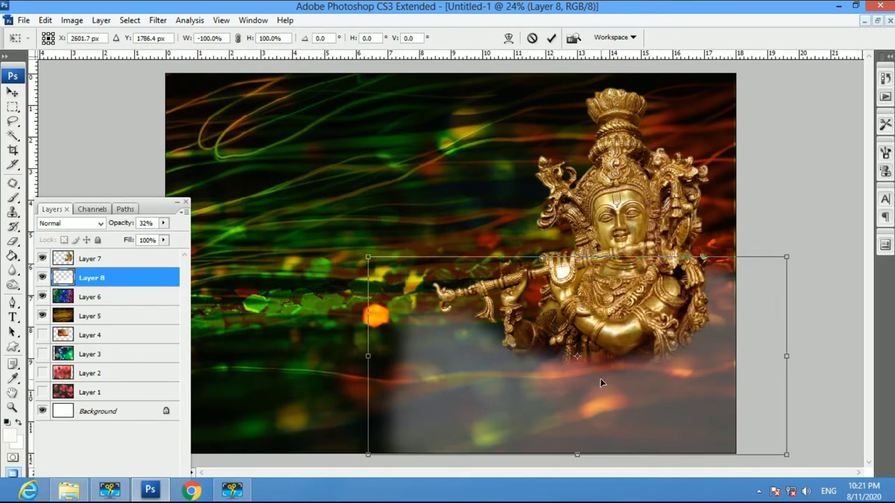
{"action": "key", "text": "Return"}
- Resize the haze narrower to about 94% width and taller to 110% height
{"action": "left_click_drag", "start_coordinate": [176, 215], "coordinate": [147, 115]}
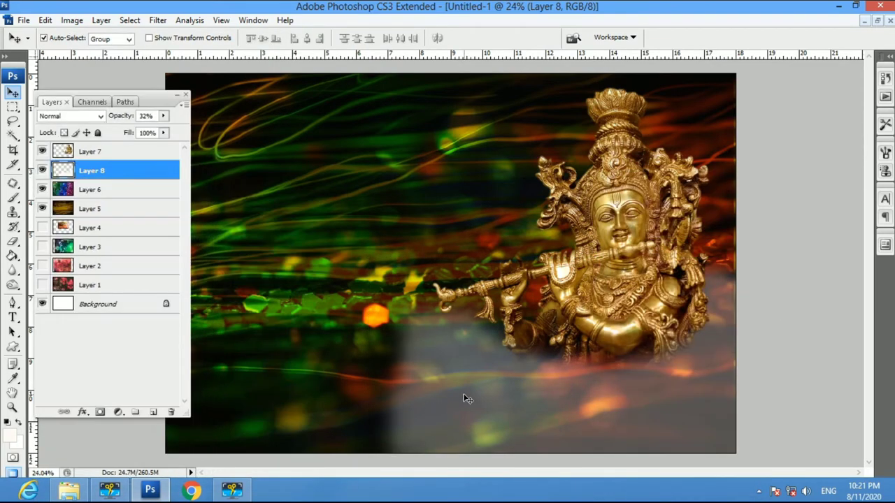
{"action": "key", "text": "ctrl+minus"}
{"action": "key", "text": "ctrl+minus"}
{"action": "key", "text": "ctrl+t"}
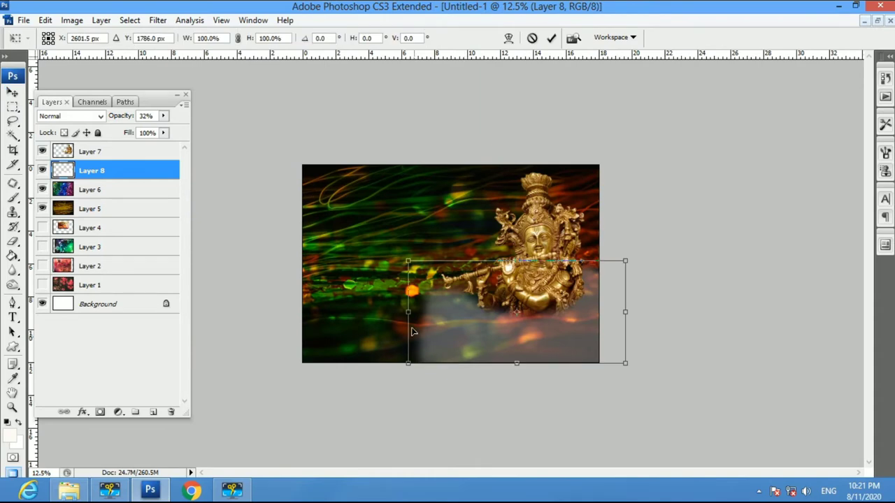
{"action": "left_click_drag", "start_coordinate": [371, 311], "coordinate": [384, 311]}
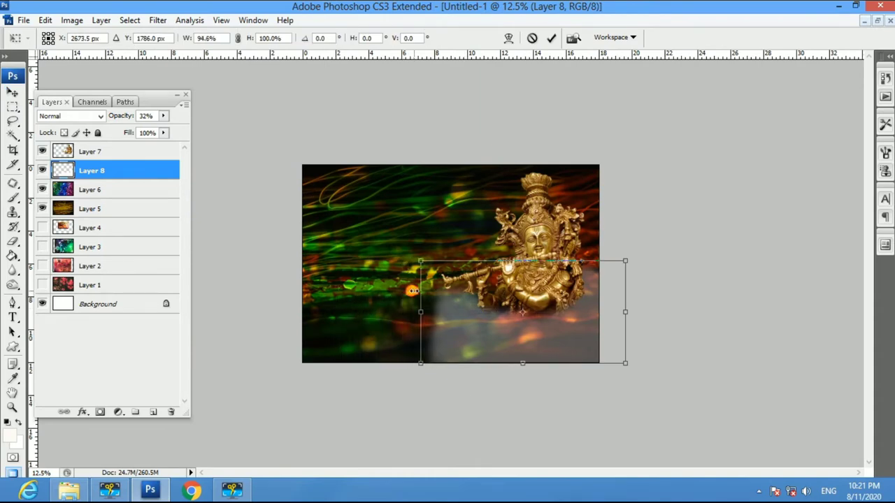
{"action": "left_click_drag", "start_coordinate": [525, 260], "coordinate": [525, 251]}
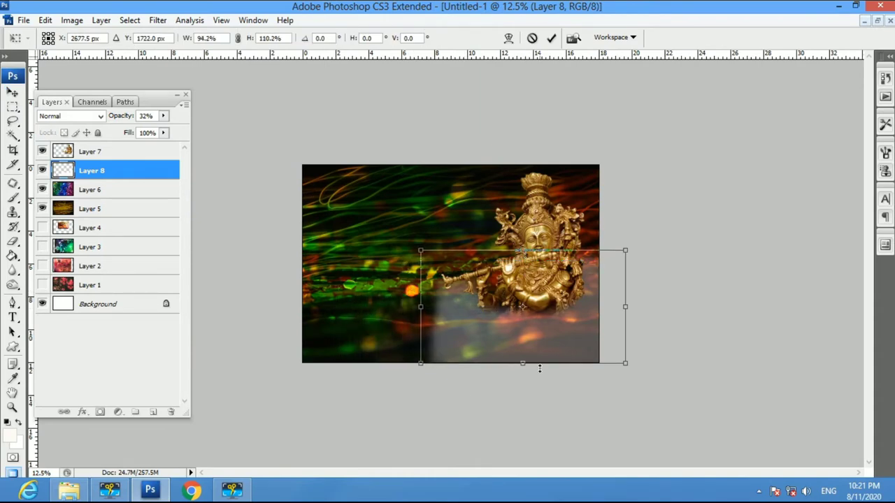
{"action": "key", "text": "Return"}
- Erase part of the haze with a 700 px eraser and raise Layer 8 above the statue
{"action": "key", "text": "z"}
{"action": "right_click", "coordinate": [479, 307]}
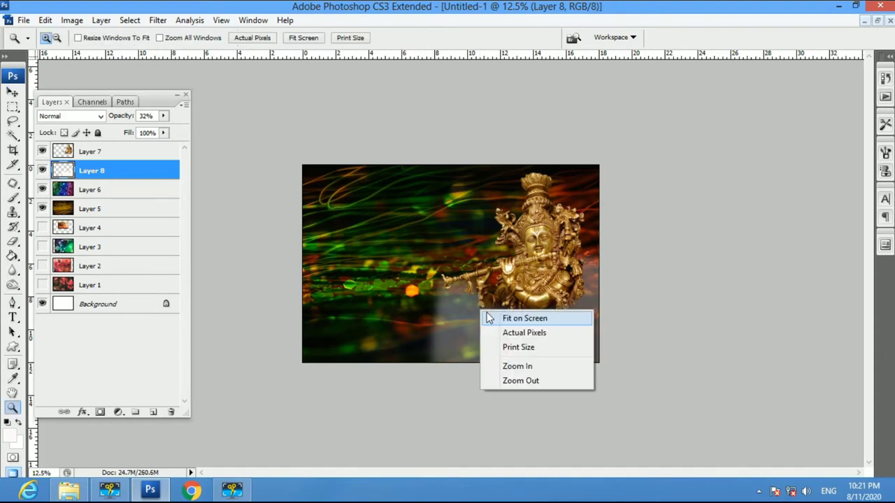
{"action": "left_click", "coordinate": [521, 318]}
{"action": "key", "text": "e"}
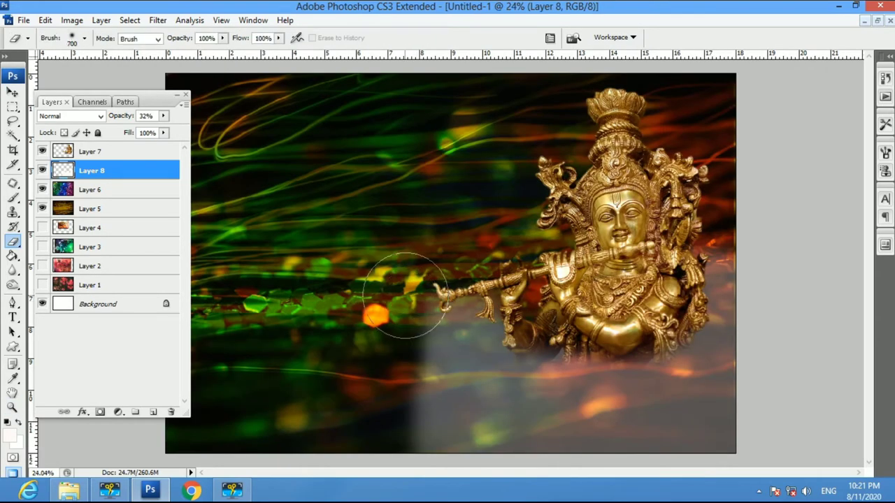
{"action": "key", "text": "bracketright"}
{"action": "key", "text": "bracketright"}
{"action": "key", "text": "bracketright"}
{"action": "left_click_drag", "start_coordinate": [385, 405], "coordinate": [429, 454]}
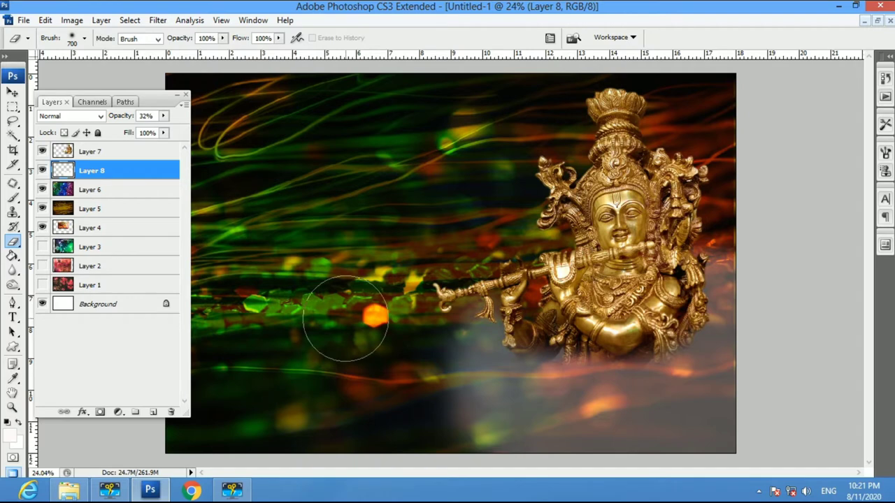
{"action": "key", "text": "ctrl+bracketright"}
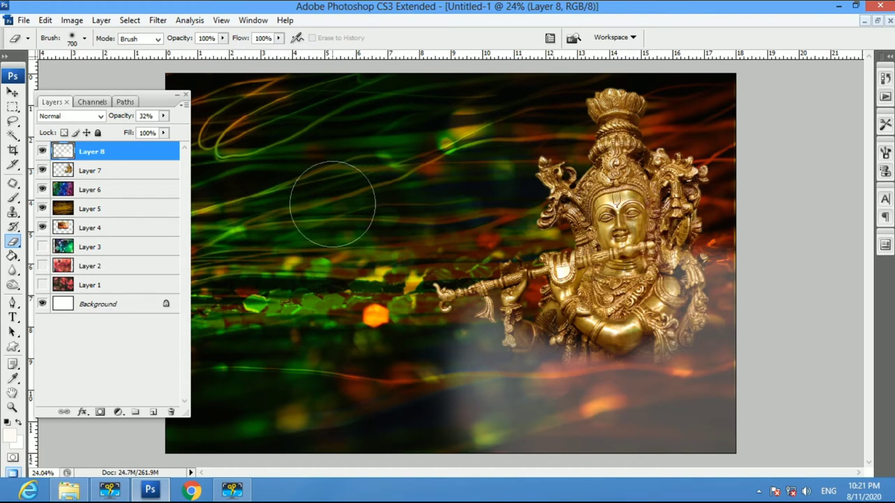
{"action": "key", "text": "v"}
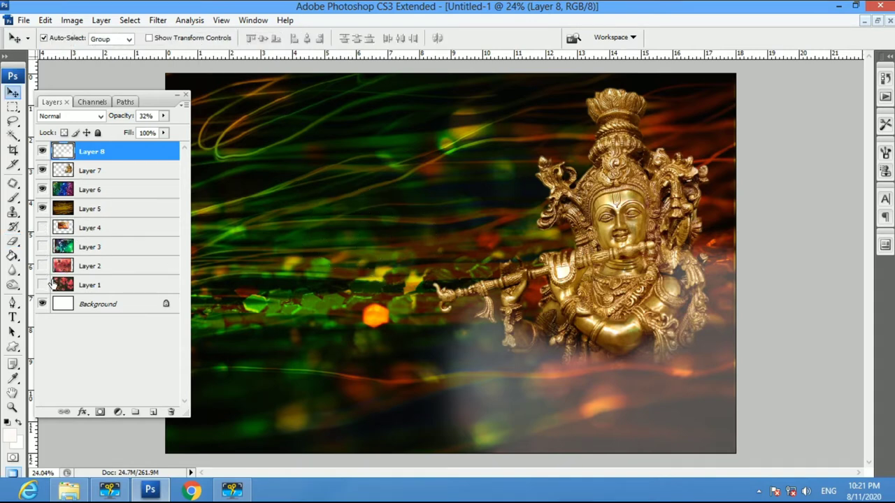
- Toggle the statue and green streak layers for comparison, leaving the Layer 5 background hidden
{"action": "left_click", "coordinate": [43, 170]}
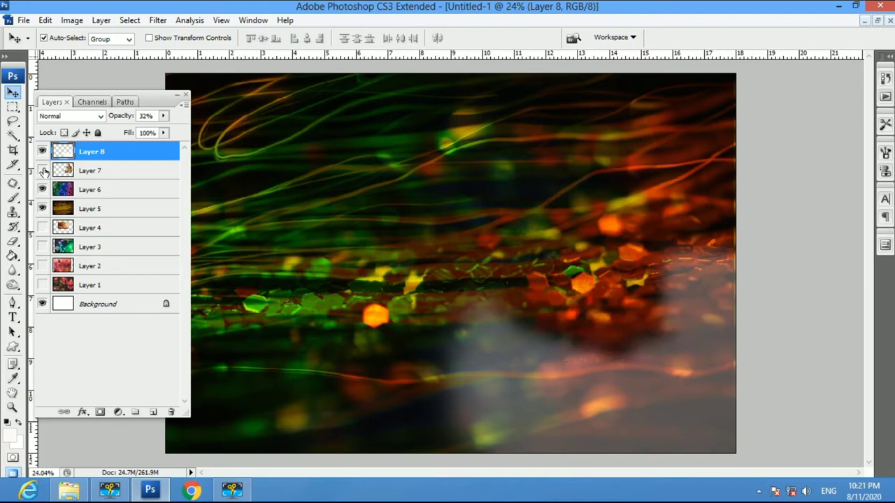
{"action": "left_click", "coordinate": [43, 171]}
{"action": "left_click", "coordinate": [43, 190]}
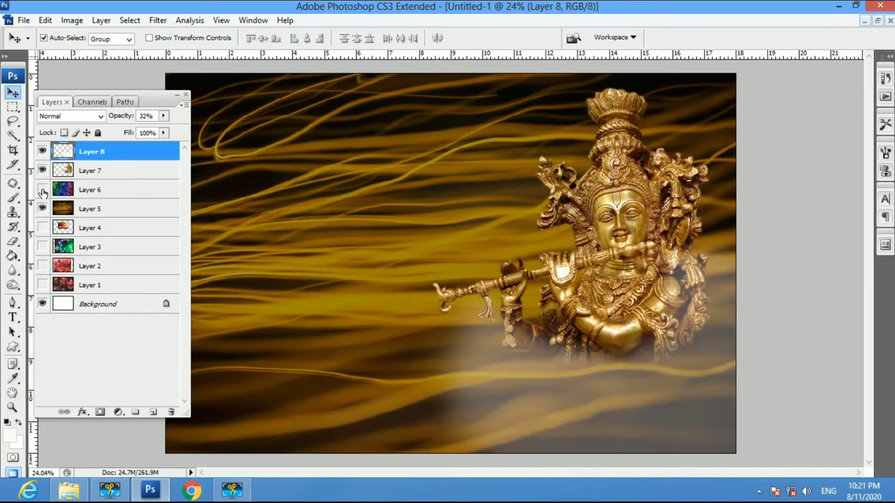
{"action": "left_click", "coordinate": [43, 190]}
{"action": "left_click", "coordinate": [42, 209]}
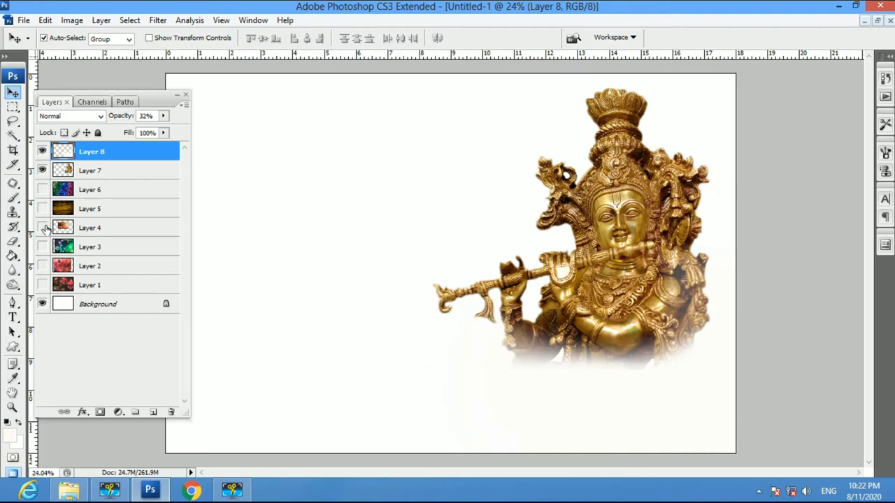
- Show the puja-plate Layer 4, raise it to the top and move it lower right
{"action": "left_click", "coordinate": [43, 227]}
{"action": "left_click_drag", "start_coordinate": [463, 246], "coordinate": [488, 260]}
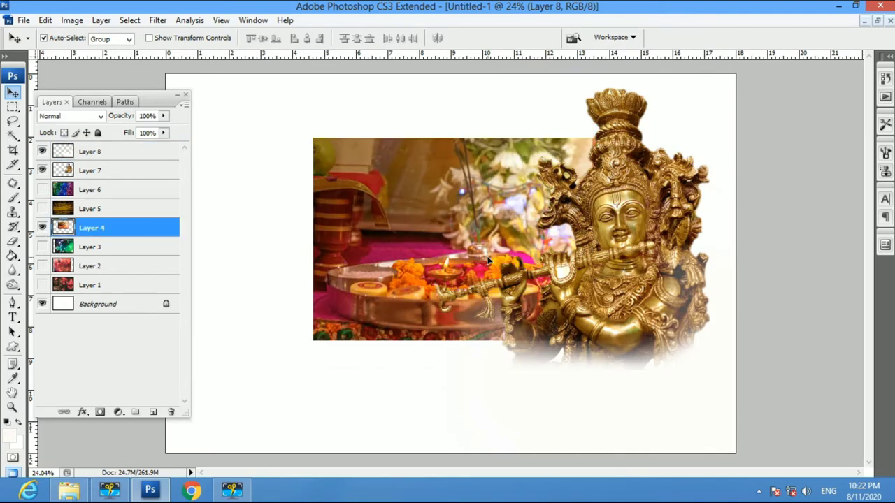
{"action": "key", "text": "ctrl+bracketright"}
{"action": "key", "text": "ctrl+bracketright"}
{"action": "key", "text": "ctrl+bracketright"}
{"action": "key", "text": "ctrl+bracketright"}
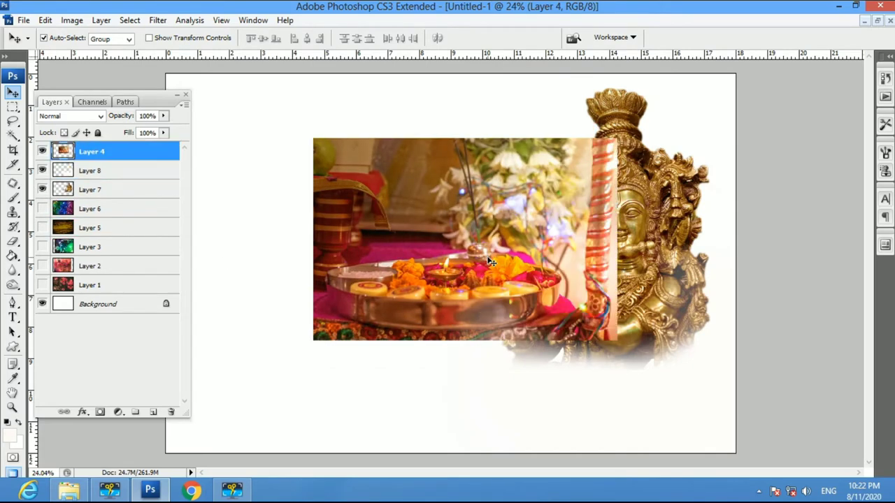
{"action": "left_click_drag", "start_coordinate": [491, 261], "coordinate": [591, 348]}
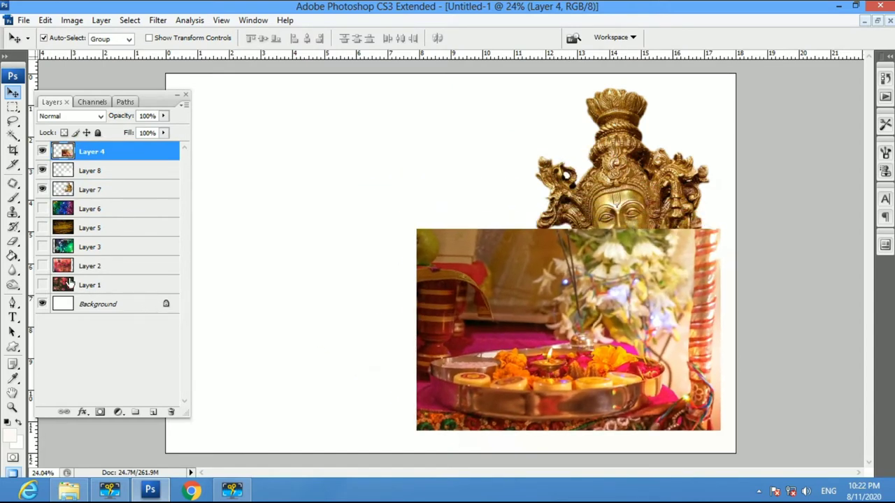
- Show the pink bokeh Layer 2, raise it to the top and reposition it, restoring Layer 5
{"action": "left_click", "coordinate": [43, 266]}
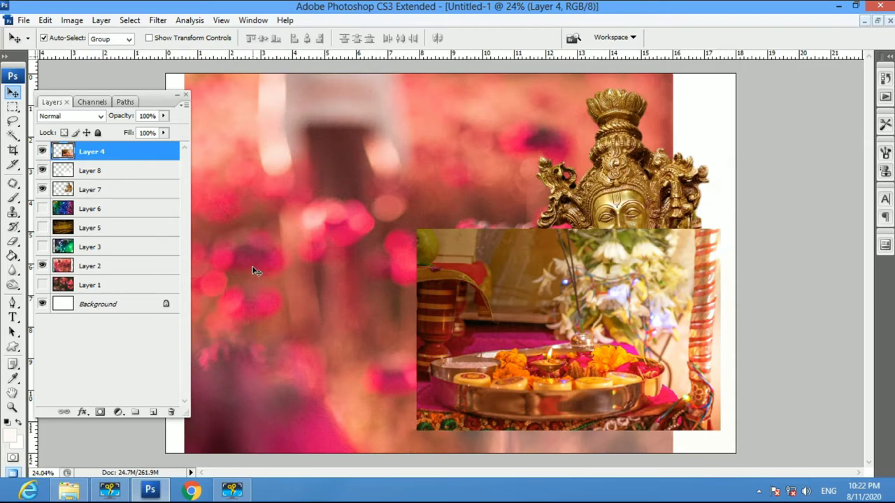
{"action": "left_click_drag", "start_coordinate": [393, 231], "coordinate": [479, 234]}
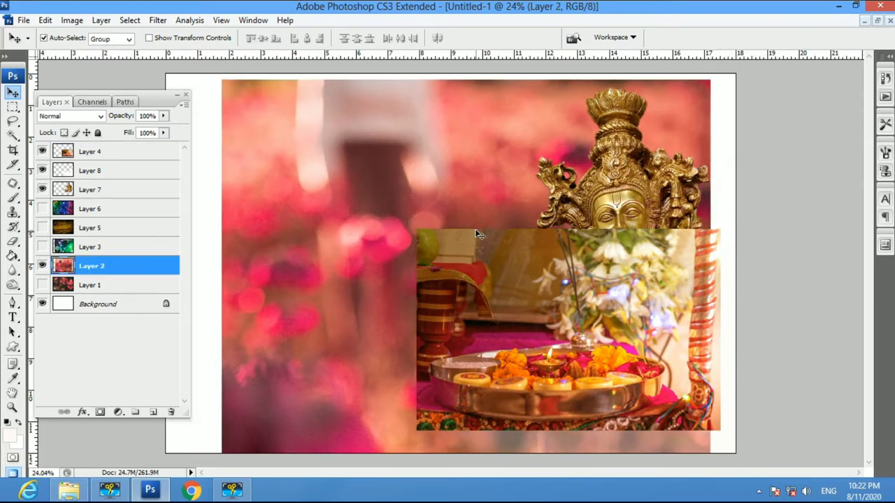
{"action": "key", "text": "ctrl+bracketright"}
{"action": "key", "text": "ctrl+bracketright"}
{"action": "key", "text": "ctrl+bracketright"}
{"action": "key", "text": "ctrl+bracketright"}
{"action": "key", "text": "ctrl+bracketright"}
{"action": "key", "text": "ctrl+bracketright"}
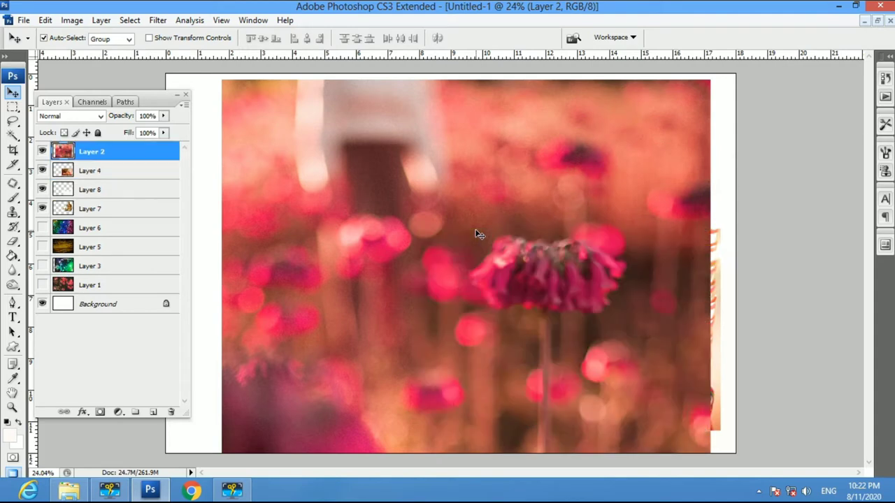
{"action": "left_click_drag", "start_coordinate": [479, 235], "coordinate": [664, 355]}
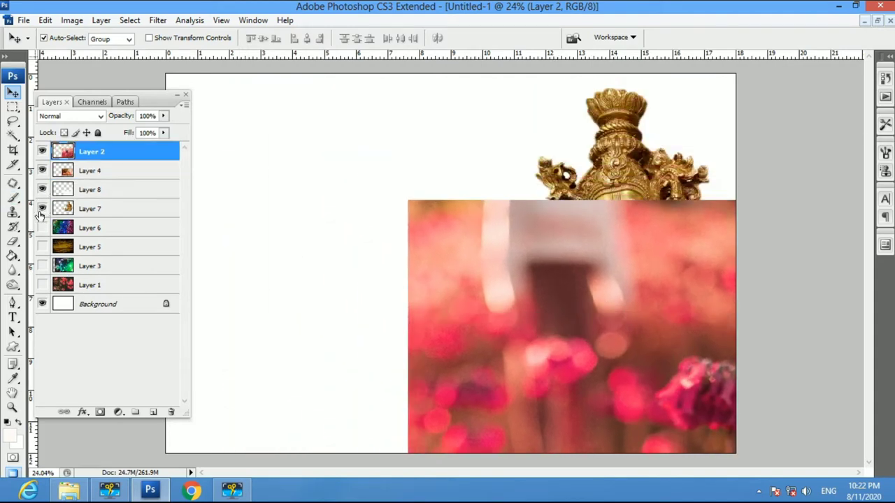
{"action": "left_click", "coordinate": [41, 248]}
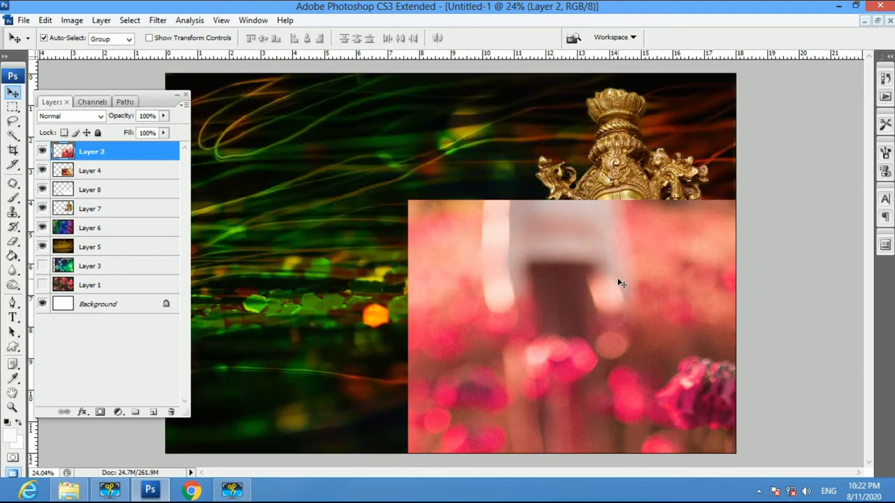
{"action": "left_click_drag", "start_coordinate": [621, 283], "coordinate": [338, 299]}
{"action": "left_click_drag", "start_coordinate": [534, 341], "coordinate": [577, 219]}
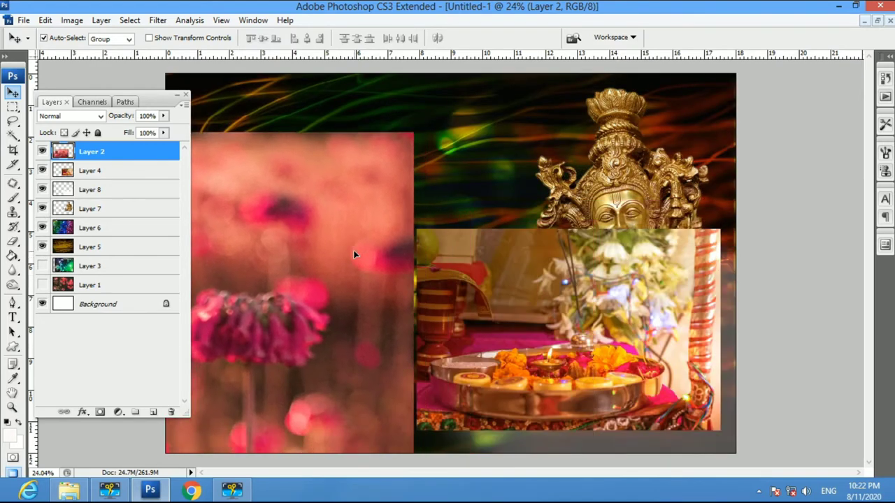
- Scale the pink flower photo to 32% at the top left and move the puja plate left
{"action": "key", "text": "ctrl+t"}
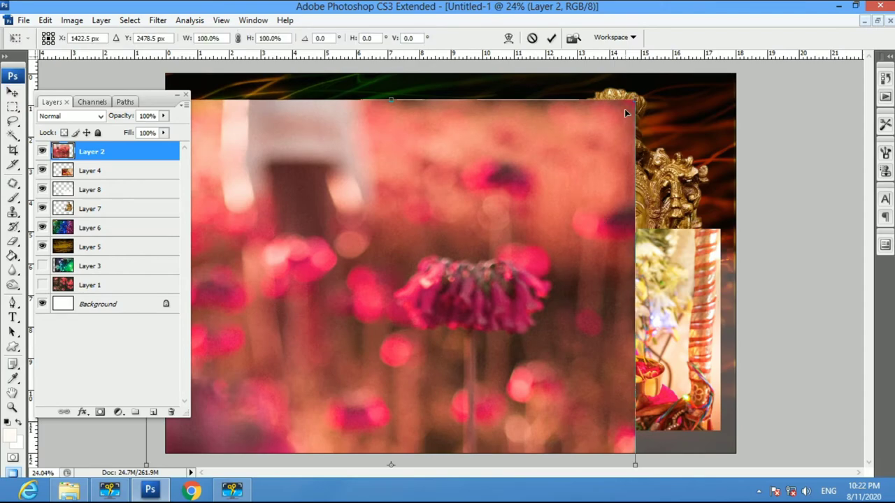
{"action": "left_click_drag", "start_coordinate": [631, 103], "coordinate": [480, 335]}
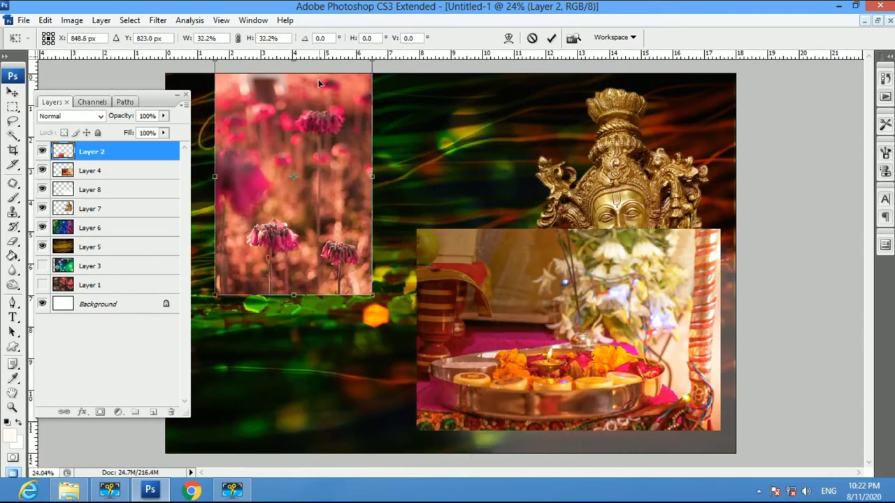
{"action": "left_click_drag", "start_coordinate": [391, 392], "coordinate": [279, 111]}
{"action": "key", "text": "Return"}
{"action": "mouse_move", "coordinate": [641, 354]}
{"action": "left_mouse_down"}
{"action": "mouse_move", "coordinate": [498, 363]}
{"action": "mouse_move", "coordinate": [540, 379]}
{"action": "left_mouse_up"}
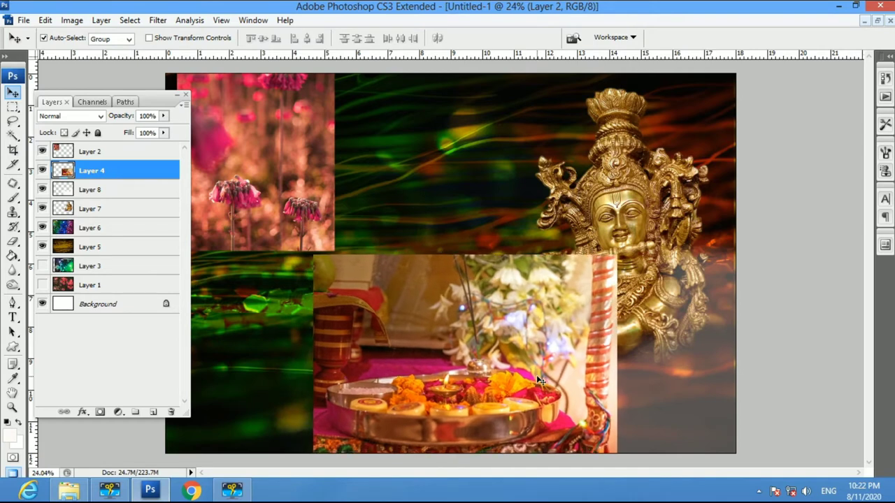
{"action": "left_click_drag", "start_coordinate": [467, 392], "coordinate": [471, 400]}
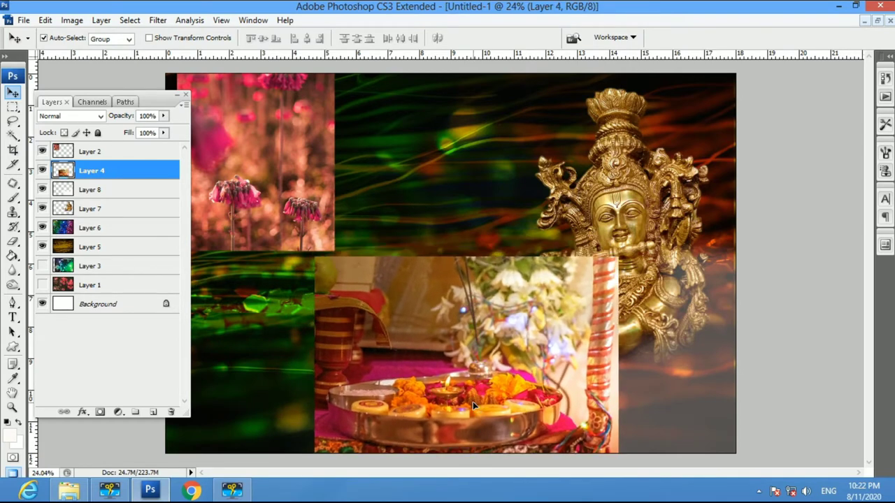
- Soft-erase the puja photo's top-left, top and right edges, reducing the eraser to 600
{"action": "key", "text": "e"}
{"action": "mouse_move", "coordinate": [350, 287]}
{"action": "left_mouse_down"}
{"action": "mouse_move", "coordinate": [362, 265]}
{"action": "mouse_move", "coordinate": [489, 308]}
{"action": "left_mouse_up"}
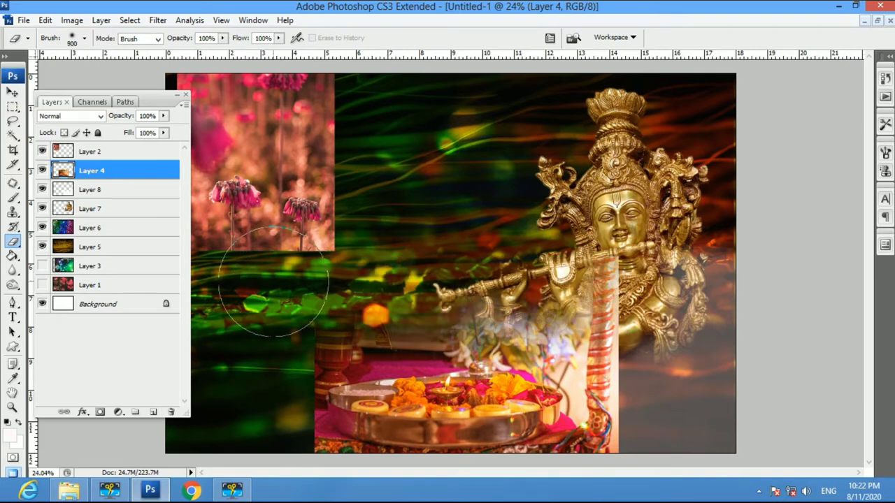
{"action": "key", "text": "bracketleft"}
{"action": "key", "text": "bracketleft"}
{"action": "key", "text": "bracketleft"}
{"action": "mouse_move", "coordinate": [300, 339]}
{"action": "left_mouse_down"}
{"action": "mouse_move", "coordinate": [630, 441]}
{"action": "mouse_move", "coordinate": [290, 423]}
{"action": "mouse_move", "coordinate": [606, 440]}
{"action": "left_mouse_up"}
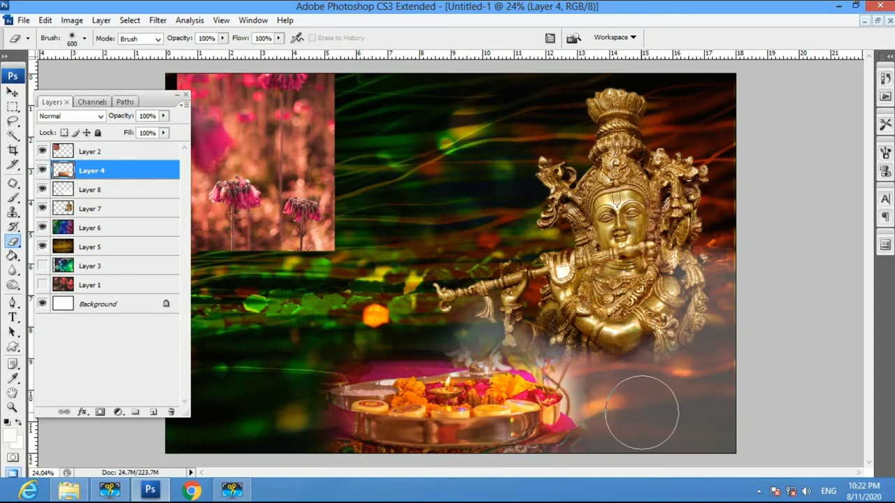
- Shrink the puja plate to 61.8%, move it lower and rotate it slightly clockwise
{"action": "key", "text": "v"}
{"action": "key", "text": "ctrl+t"}
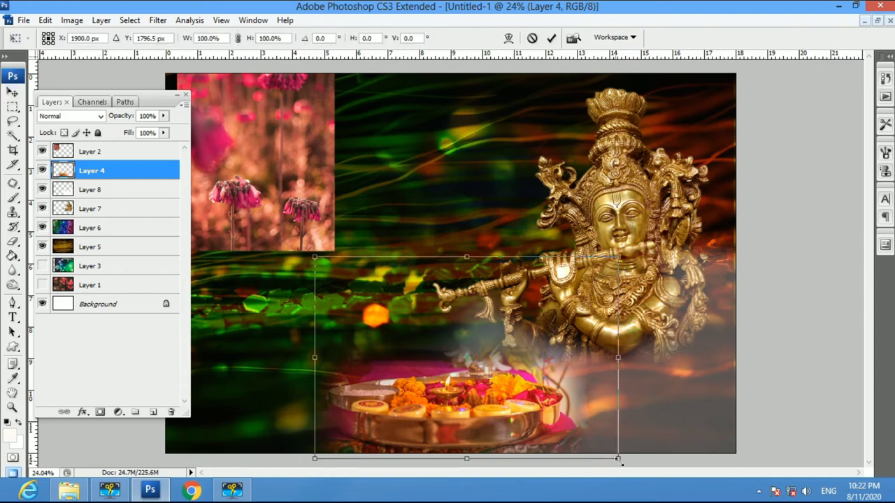
{"action": "left_click_drag", "start_coordinate": [618, 459], "coordinate": [559, 419]}
{"action": "left_click_drag", "start_coordinate": [509, 398], "coordinate": [531, 429]}
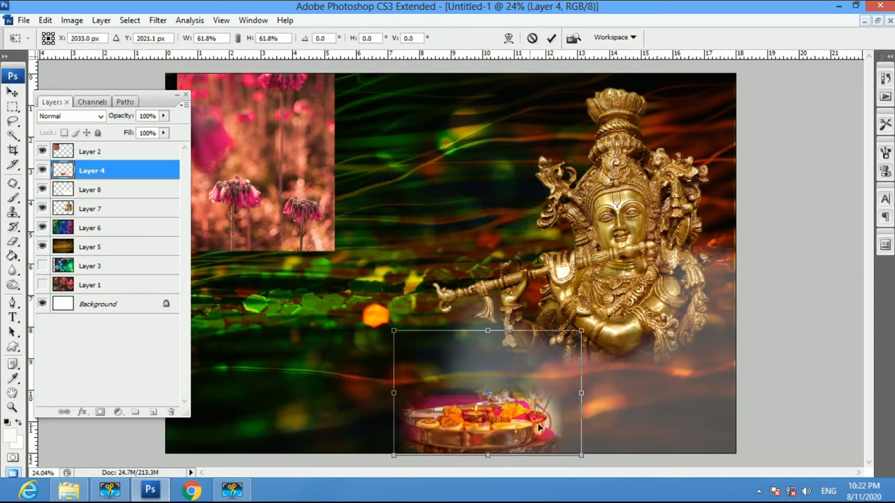
{"action": "left_click_drag", "start_coordinate": [589, 338], "coordinate": [592, 345]}
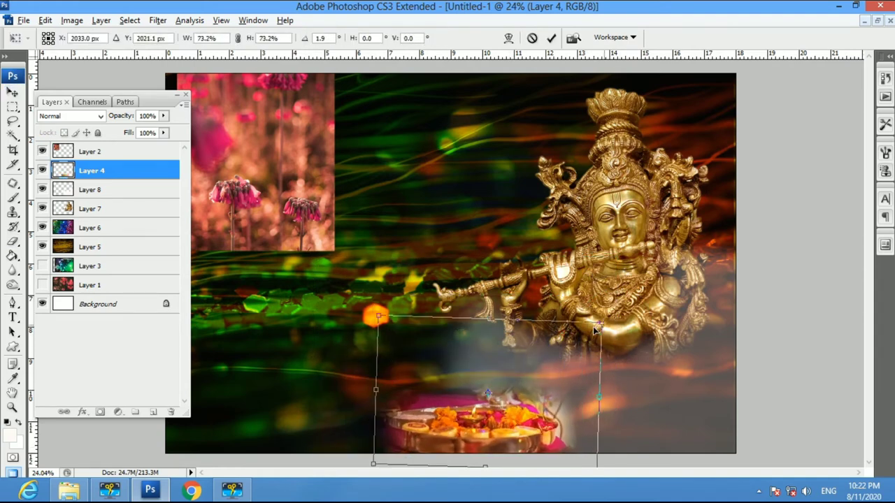
{"action": "key", "text": "Return"}
- Shift the plate up-right, then enlarge it to about 125% and move it down-right
{"action": "mouse_move", "coordinate": [506, 435]}
{"action": "left_mouse_down"}
{"action": "mouse_move", "coordinate": [552, 404]}
{"action": "mouse_move", "coordinate": [540, 406]}
{"action": "left_mouse_up"}
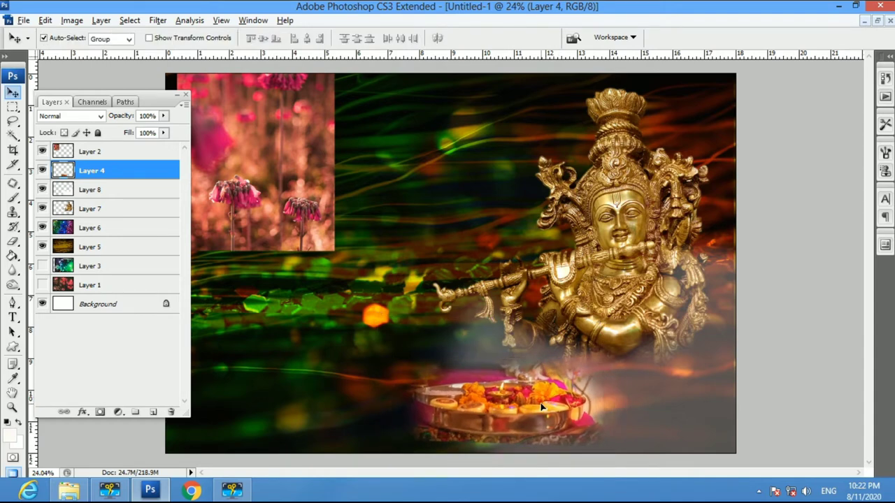
{"action": "key", "text": "b"}
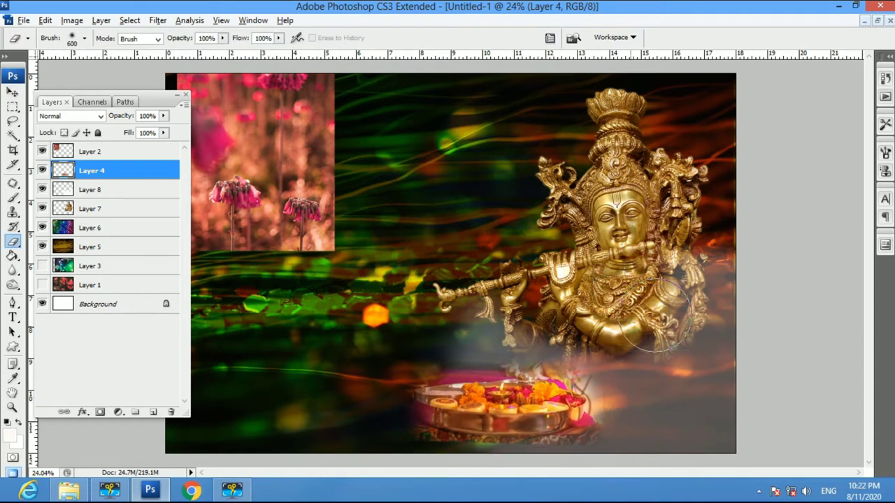
{"action": "key", "text": "v"}
{"action": "key", "text": "ctrl+t"}
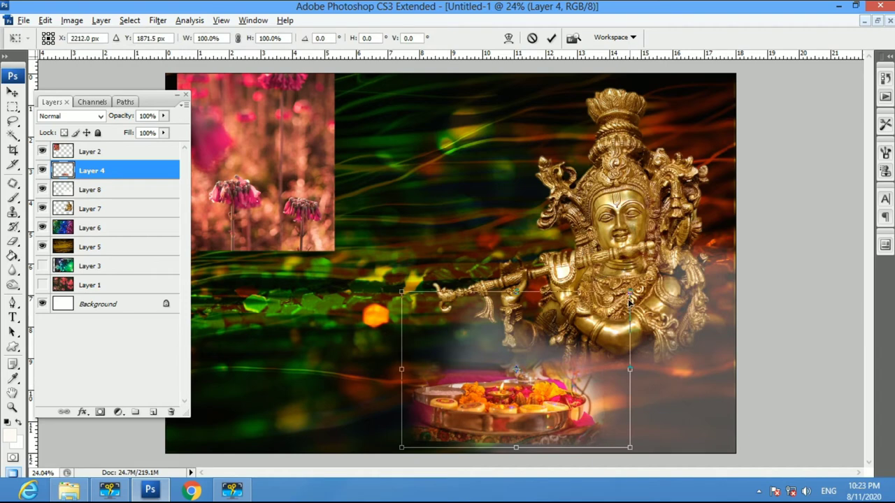
{"action": "left_click_drag", "start_coordinate": [629, 294], "coordinate": [687, 251]}
{"action": "left_click_drag", "start_coordinate": [564, 419], "coordinate": [577, 429]}
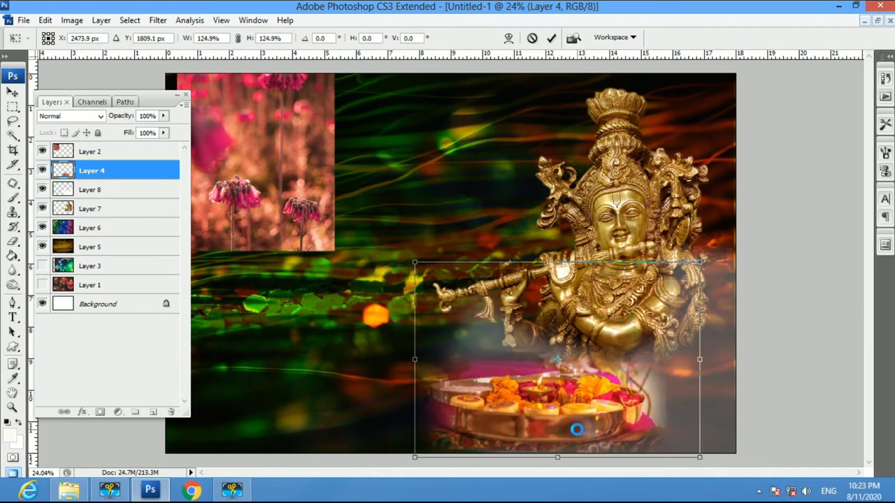
{"action": "key", "text": "Return"}
- Rescale the puja plate to about 89% and move it lower right beneath the statue
{"action": "key", "text": "e"}
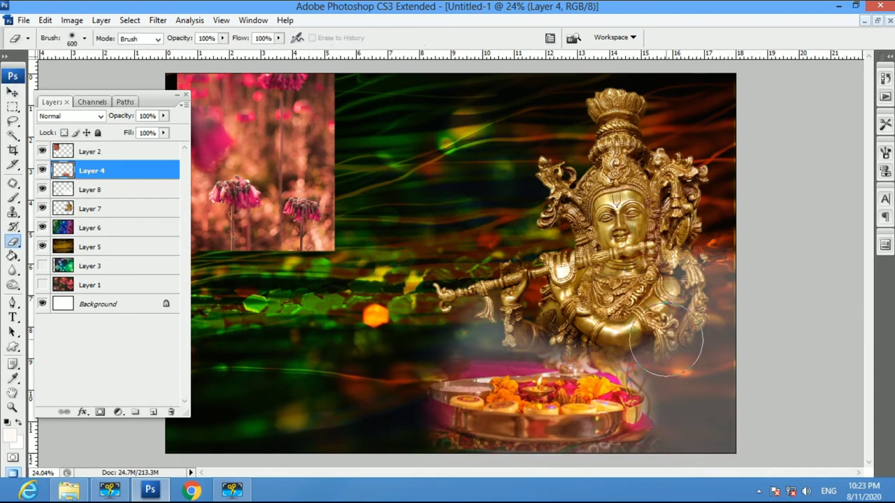
{"action": "key", "text": "v"}
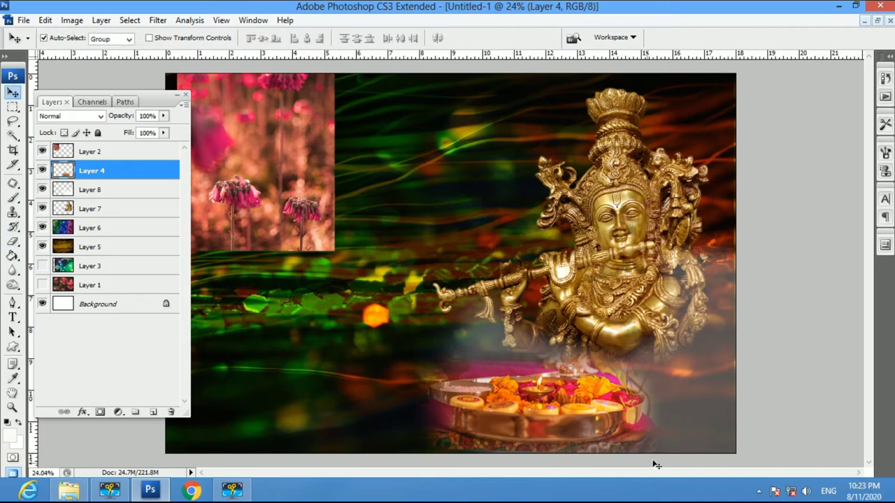
{"action": "left_click_drag", "start_coordinate": [603, 439], "coordinate": [567, 435]}
{"action": "key", "text": "ctrl+t"}
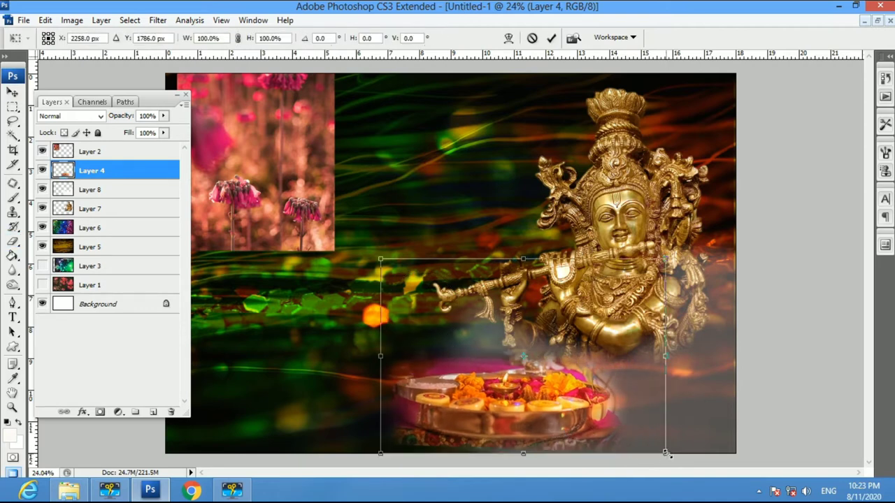
{"action": "left_click_drag", "start_coordinate": [665, 452], "coordinate": [645, 440]}
{"action": "mouse_move", "coordinate": [569, 421]}
{"action": "left_mouse_down"}
{"action": "mouse_move", "coordinate": [678, 430]}
{"action": "mouse_move", "coordinate": [522, 415]}
{"action": "left_mouse_up"}
{"action": "key", "text": "Return"}
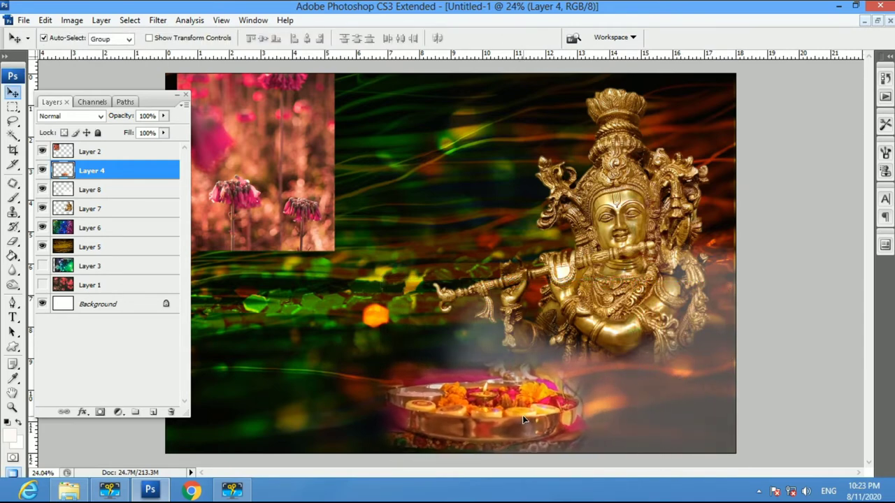
- Move the Layer 2 flower photo lower right, rotate it about -38° and fade it to 60%
{"action": "left_click", "coordinate": [323, 198]}
{"action": "left_click_drag", "start_coordinate": [316, 204], "coordinate": [716, 417]}
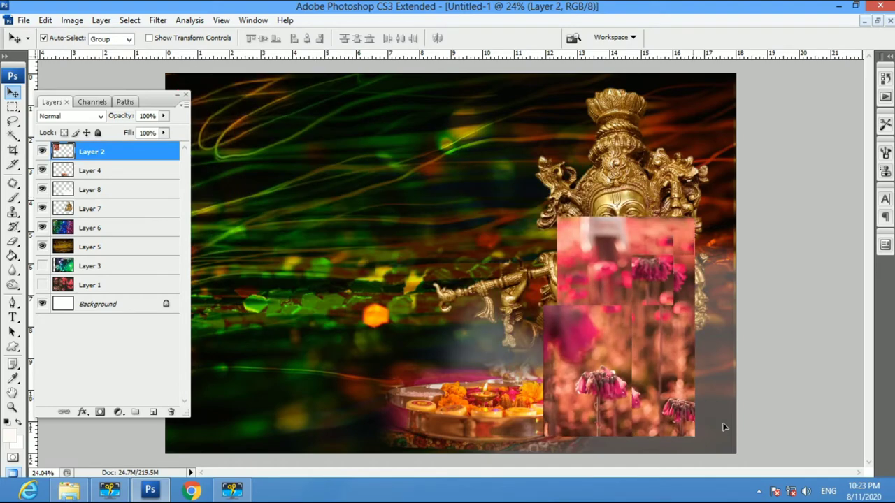
{"action": "key", "text": "ctrl+t"}
{"action": "left_click_drag", "start_coordinate": [818, 450], "coordinate": [703, 412]}
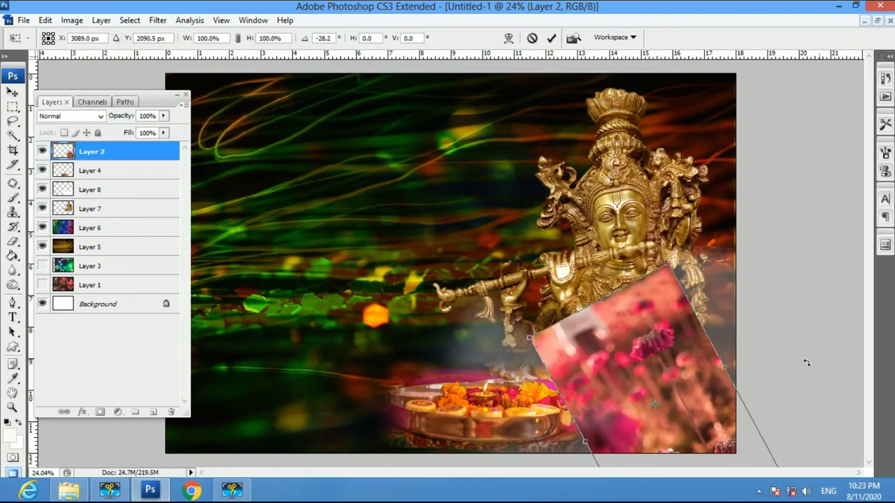
{"action": "key", "text": "Return"}
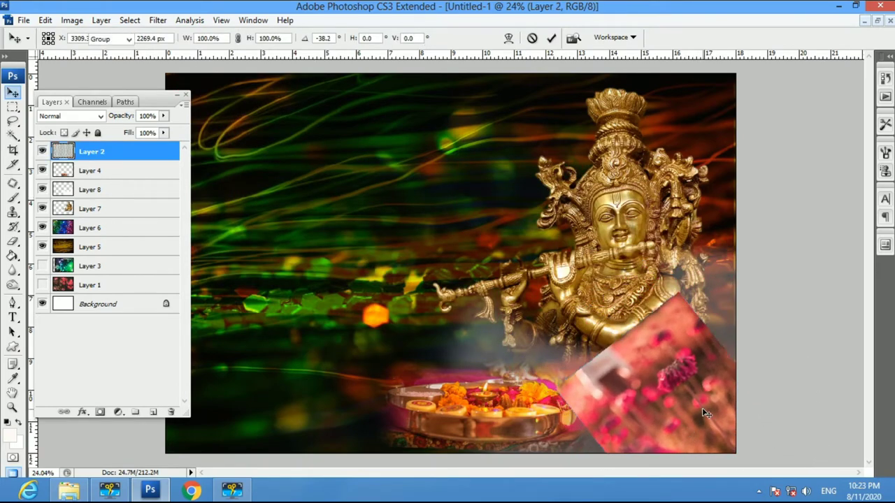
{"action": "key", "text": "6"}
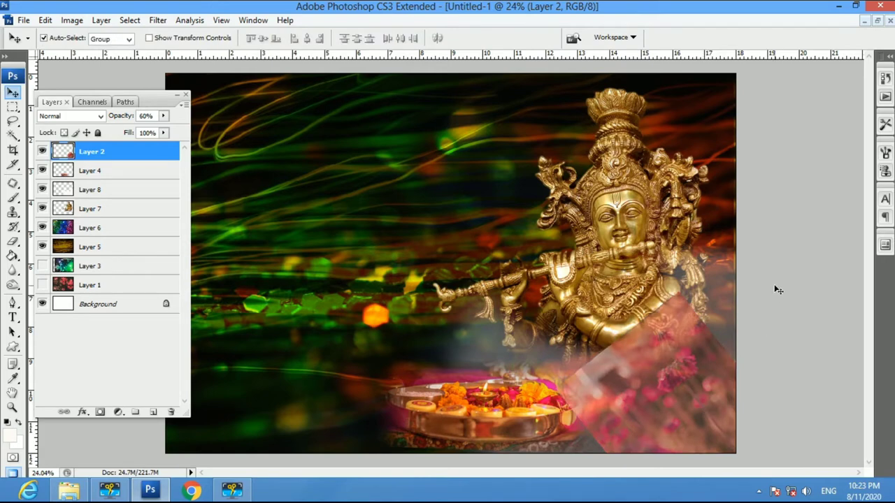
- Enlarge the flower overlay, erase it off the statue's right side and nudge it down-right
{"action": "key", "text": "ctrl+t"}
{"action": "left_click_drag", "start_coordinate": [554, 290], "coordinate": [515, 243]}
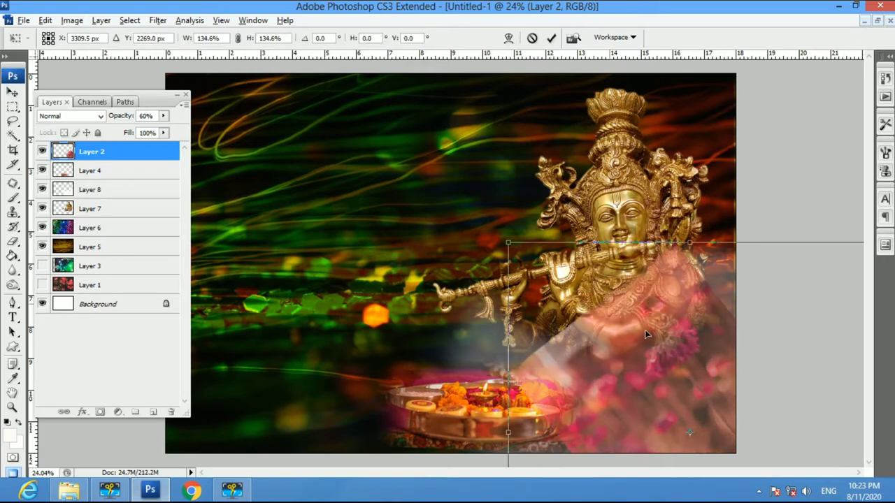
{"action": "key", "text": "Return"}
{"action": "key", "text": "e"}
{"action": "left_click_drag", "start_coordinate": [698, 272], "coordinate": [727, 245]}
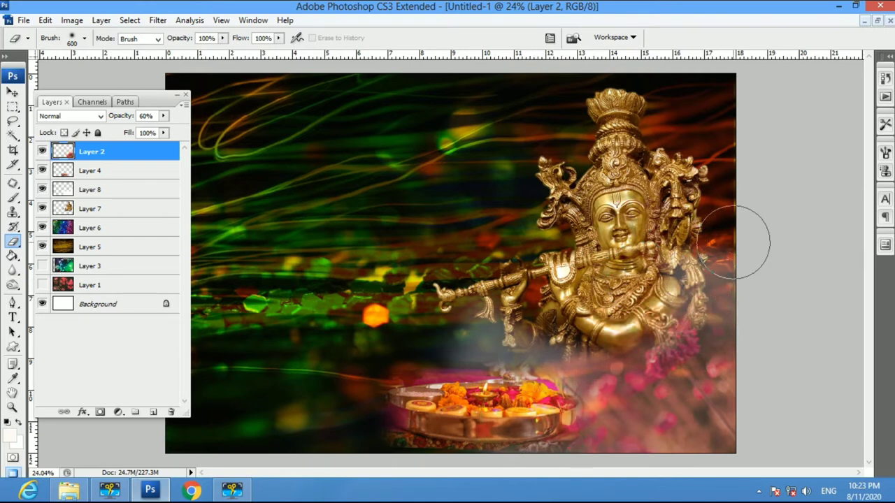
{"action": "key", "text": "v"}
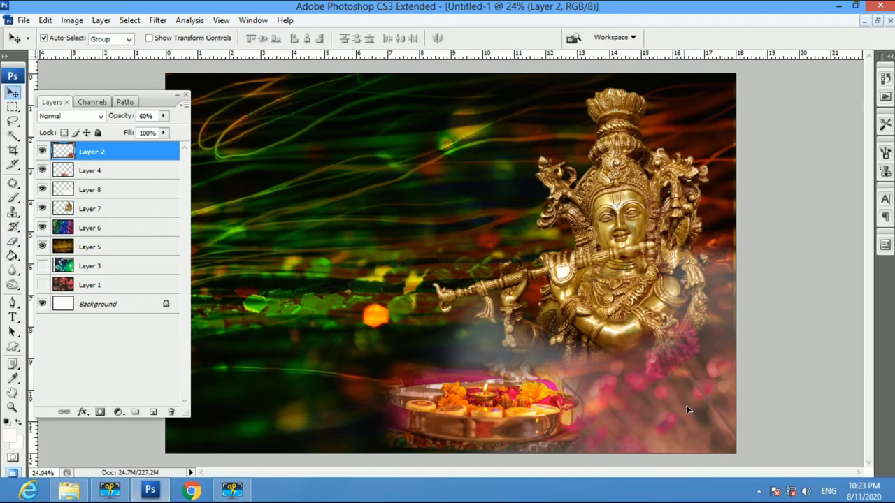
{"action": "left_click_drag", "start_coordinate": [687, 409], "coordinate": [698, 416]}
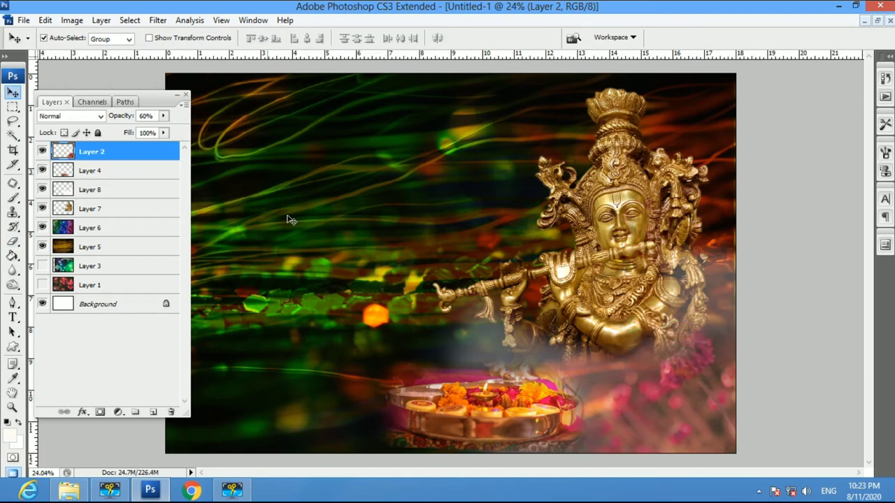
- Move the puja plate left and enlarge it to 137%
{"action": "left_click_drag", "start_coordinate": [464, 421], "coordinate": [343, 402]}
{"action": "key", "text": "ctrl+t"}
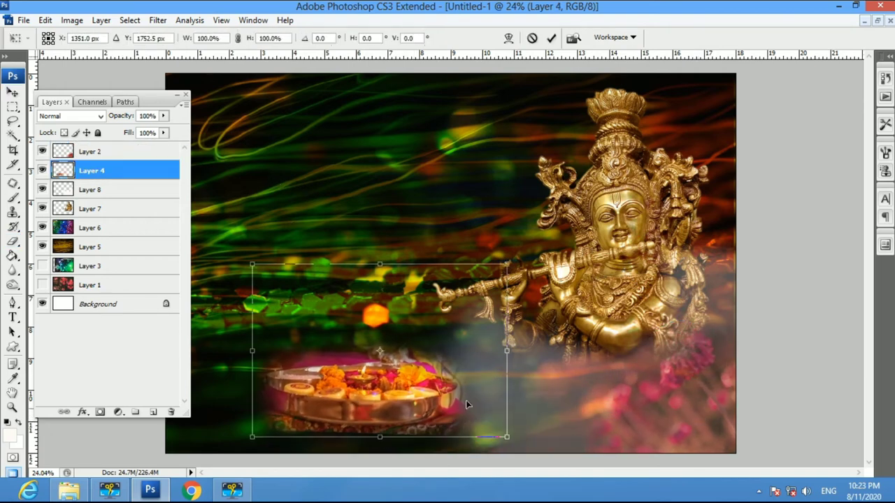
{"action": "left_click_drag", "start_coordinate": [506, 265], "coordinate": [559, 229]}
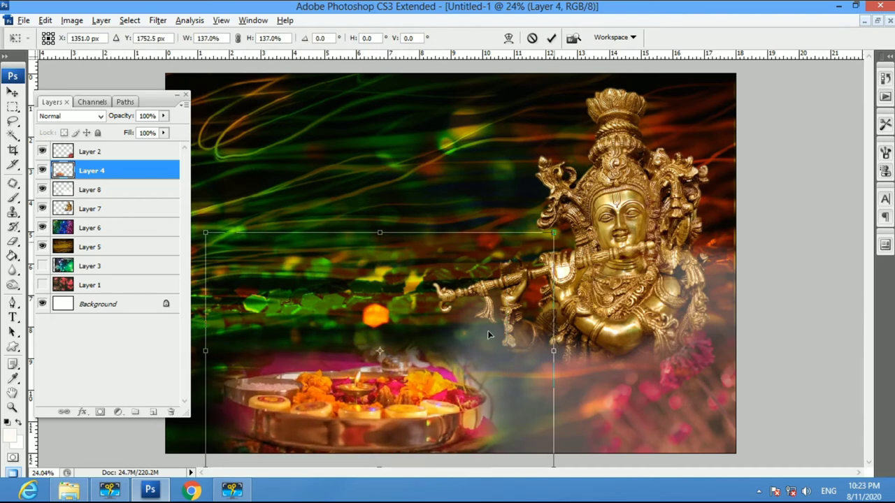
{"action": "key", "text": "Return"}
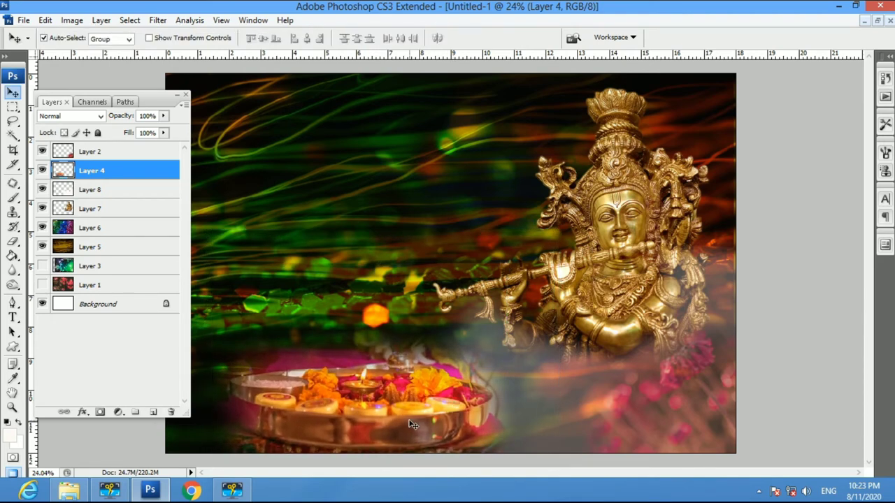
{"action": "left_click_drag", "start_coordinate": [432, 414], "coordinate": [439, 414]}
- Shrink the plate to about 80%, move it right and down, and raise Layer 1 above Layer 7
{"action": "key", "text": "ctrl+t"}
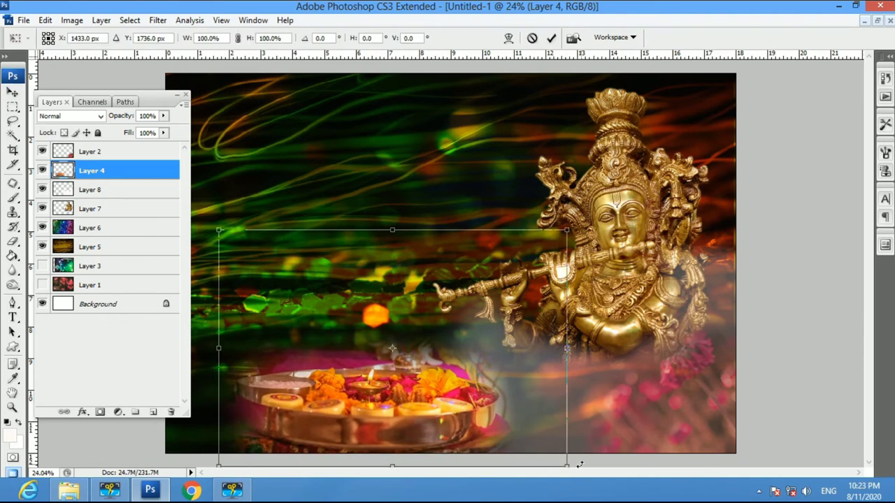
{"action": "left_click_drag", "start_coordinate": [564, 464], "coordinate": [532, 442]}
{"action": "mouse_move", "coordinate": [396, 393]}
{"action": "left_mouse_down"}
{"action": "mouse_move", "coordinate": [466, 411]}
{"action": "mouse_move", "coordinate": [468, 420]}
{"action": "left_mouse_up"}
{"action": "key", "text": "Return"}
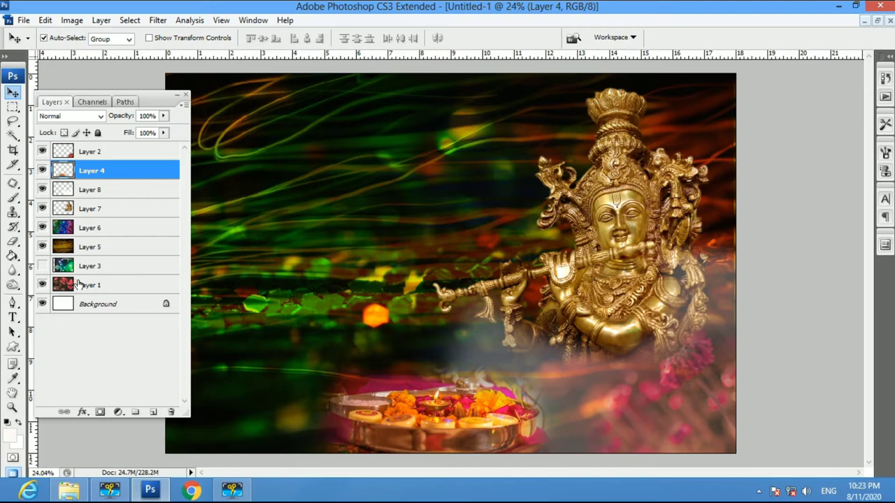
{"action": "left_click_drag", "start_coordinate": [79, 283], "coordinate": [89, 208]}
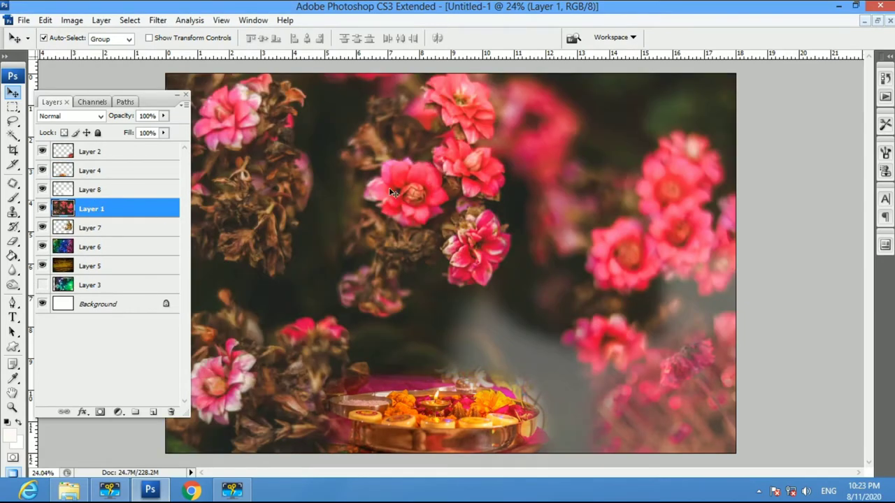
- Shrink the rose photo to about 36%, rotate it at the top left and fade it to 60%
{"action": "left_click_drag", "start_coordinate": [414, 196], "coordinate": [447, 243]}
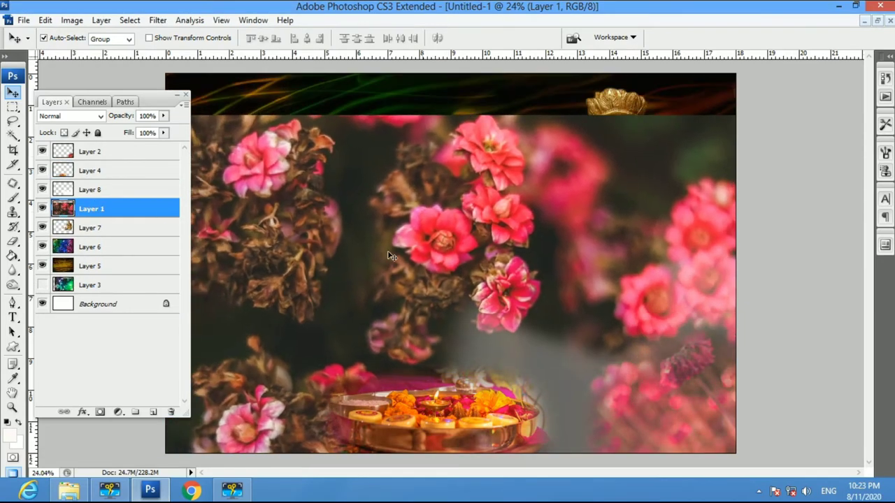
{"action": "key", "text": "ctrl+t"}
{"action": "left_click_drag", "start_coordinate": [779, 123], "coordinate": [583, 250]}
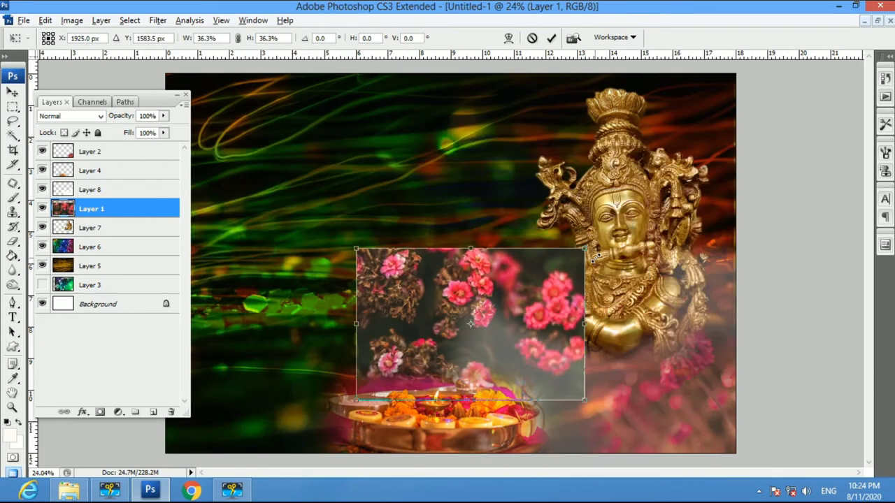
{"action": "left_click_drag", "start_coordinate": [482, 321], "coordinate": [325, 213]}
{"action": "mouse_move", "coordinate": [447, 294]}
{"action": "left_mouse_down"}
{"action": "mouse_move", "coordinate": [491, 308]}
{"action": "mouse_move", "coordinate": [445, 225]}
{"action": "mouse_move", "coordinate": [387, 237]}
{"action": "left_mouse_up"}
{"action": "key", "text": "Return"}
{"action": "key", "text": "6"}
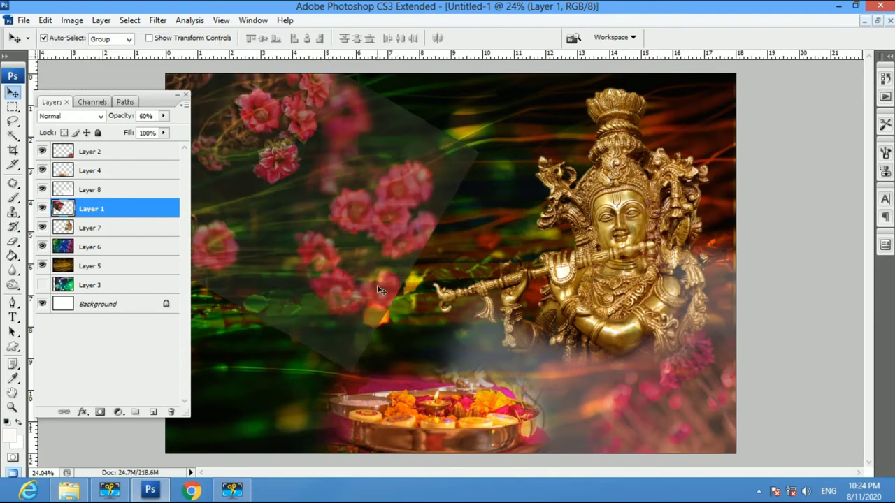
- Enlarge and tilt the roses slightly, then erase the dark wedges near the head and plate
{"action": "key", "text": "ctrl+t"}
{"action": "mouse_move", "coordinate": [399, 302]}
{"action": "left_mouse_down"}
{"action": "mouse_move", "coordinate": [409, 362]}
{"action": "mouse_move", "coordinate": [399, 310]}
{"action": "left_mouse_up"}
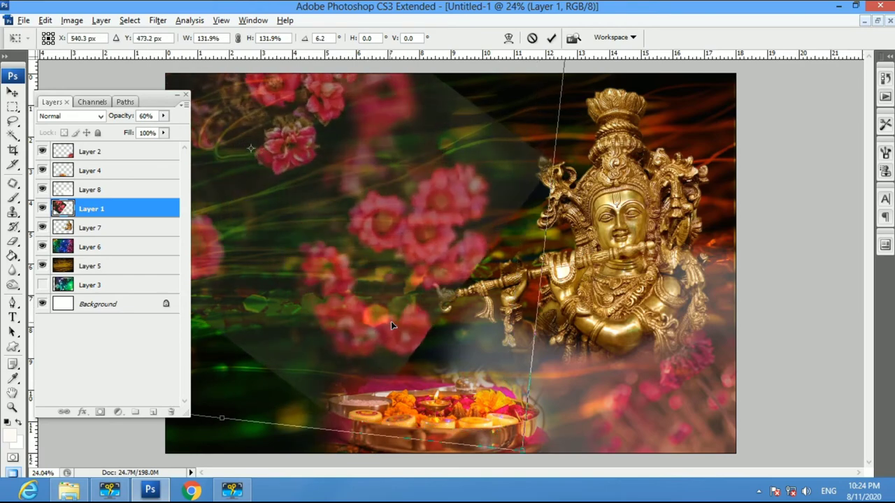
{"action": "key", "text": "Return"}
{"action": "key", "text": "e"}
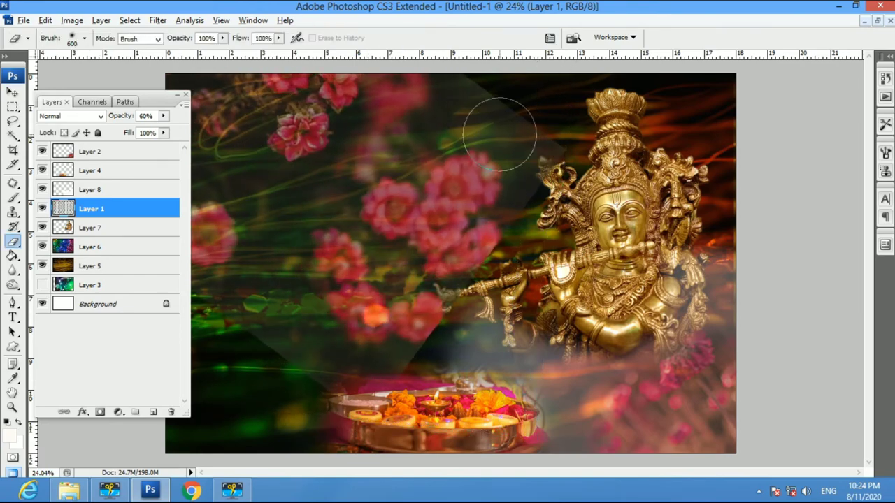
{"action": "left_click_drag", "start_coordinate": [531, 164], "coordinate": [489, 98]}
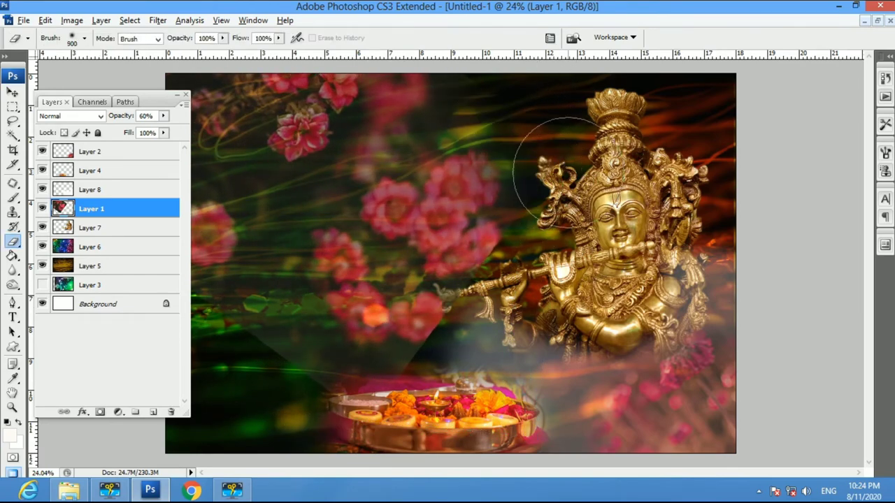
{"action": "key", "text": "bracketright"}
{"action": "key", "text": "bracketright"}
{"action": "key", "text": "bracketright"}
{"action": "left_click_drag", "start_coordinate": [437, 355], "coordinate": [308, 353]}
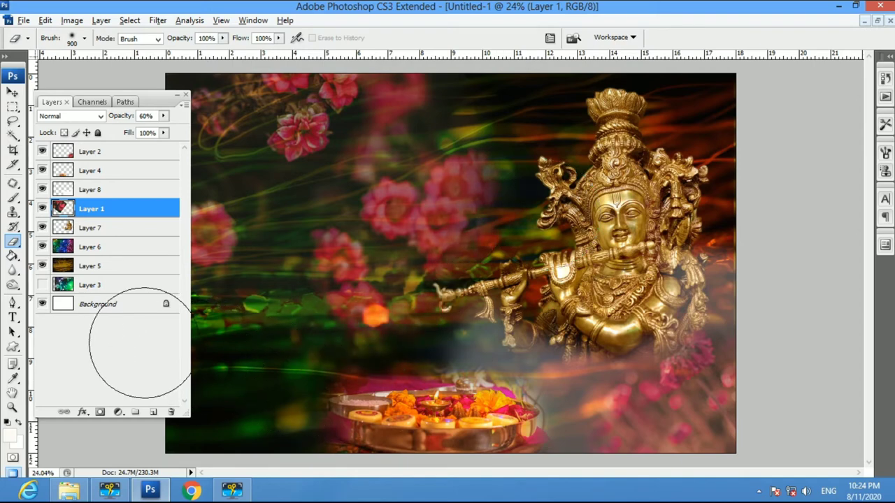
- Select Layers 7 and 8, then toggle Layer 6 off and on to compare the streaks
{"action": "key", "text": "v"}
{"action": "left_click", "coordinate": [563, 334]}
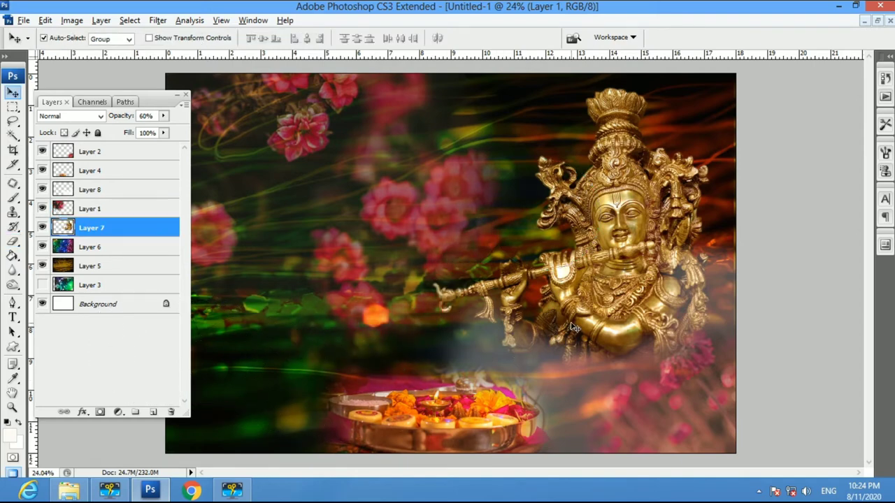
{"action": "left_click", "coordinate": [570, 371]}
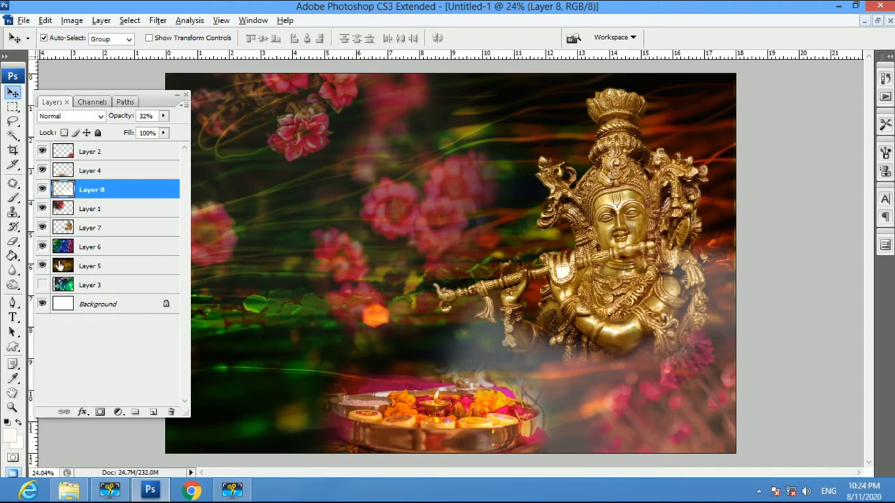
{"action": "left_click", "coordinate": [43, 246]}
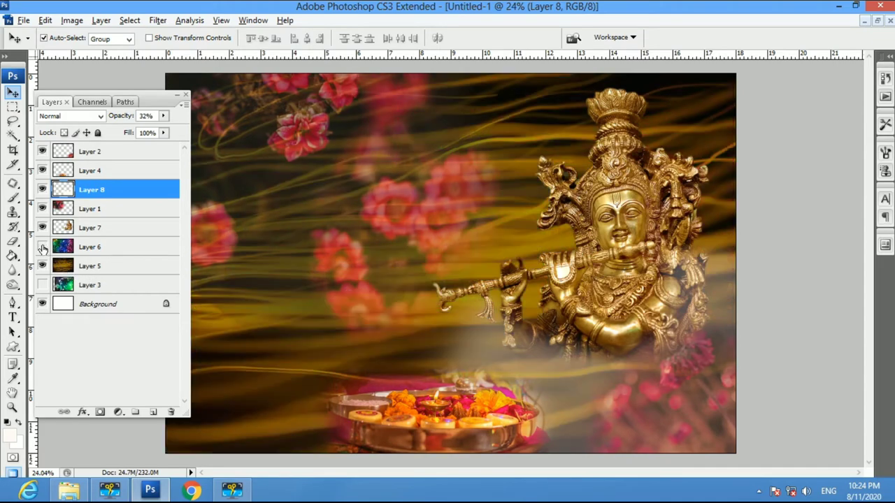
{"action": "left_click", "coordinate": [43, 247]}
{"action": "left_click", "coordinate": [42, 247]}
{"action": "left_click", "coordinate": [43, 247]}
- Restack Layer 6, raise it to the top and slide the colourful overlay left
{"action": "left_click_drag", "start_coordinate": [76, 229], "coordinate": [91, 181]}
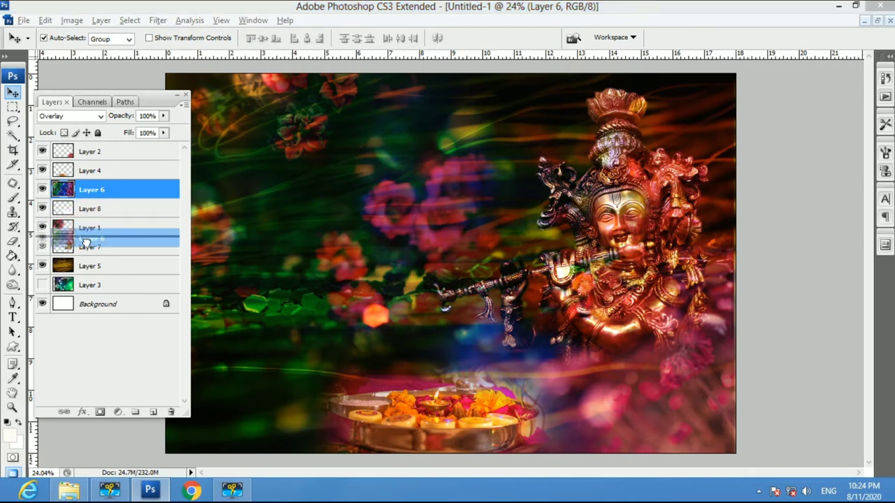
{"action": "left_click_drag", "start_coordinate": [91, 194], "coordinate": [85, 244]}
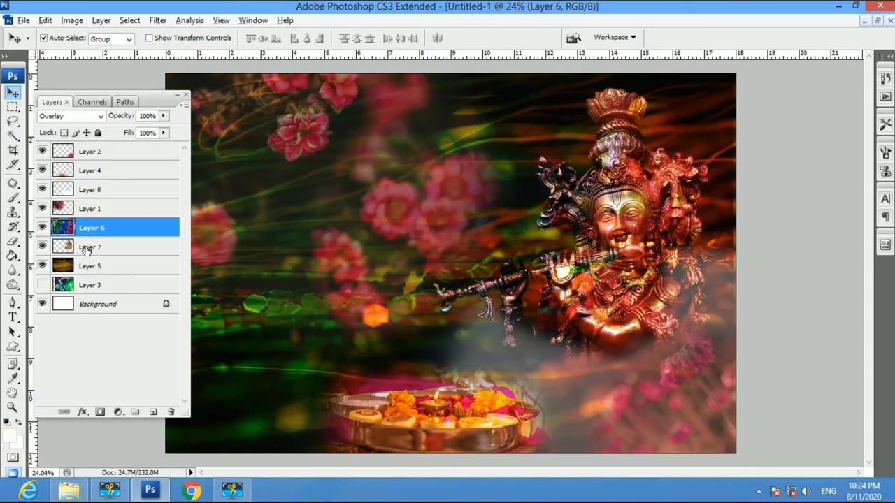
{"action": "key", "text": "ctrl+bracketright"}
{"action": "key", "text": "ctrl+bracketright"}
{"action": "key", "text": "ctrl+bracketright"}
{"action": "key", "text": "ctrl+bracketright"}
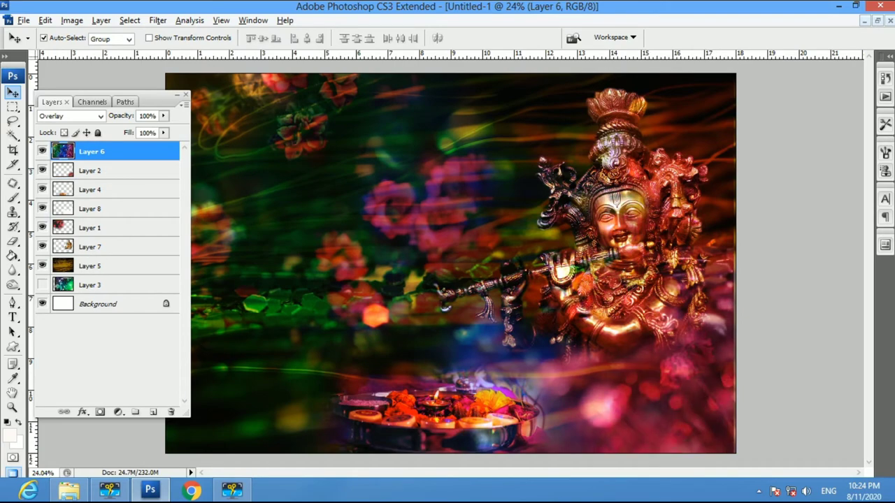
{"action": "left_click_drag", "start_coordinate": [581, 421], "coordinate": [459, 444]}
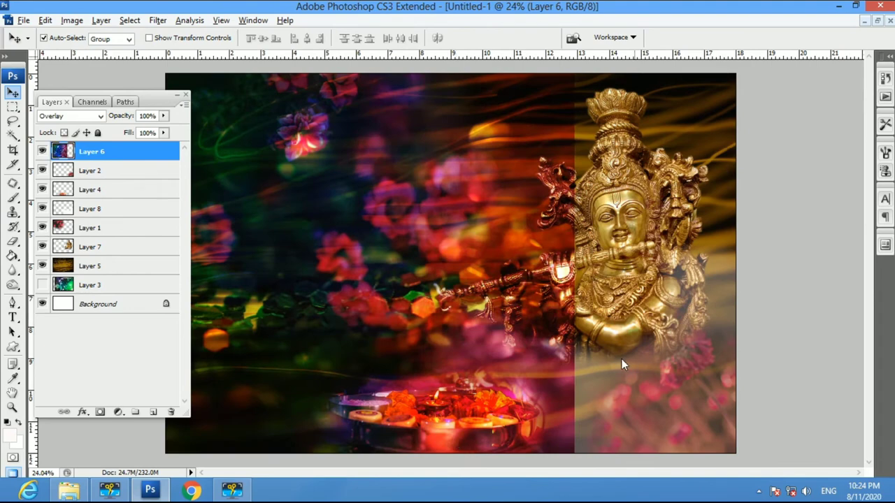
{"action": "left_click_drag", "start_coordinate": [622, 358], "coordinate": [482, 339]}
- Send the overlay back down beneath the statue layer and select the pink flowers Layer 1
{"action": "key", "text": "ctrl+bracketleft"}
{"action": "key", "text": "ctrl+bracketleft"}
{"action": "key", "text": "ctrl+bracketleft"}
{"action": "key", "text": "ctrl+bracketleft"}
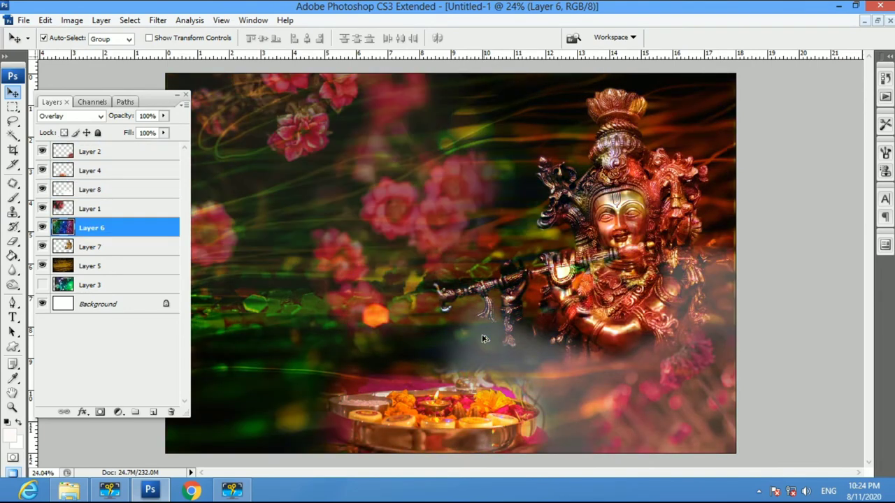
{"action": "key", "text": "ctrl+bracketright"}
{"action": "key", "text": "ctrl+bracketright"}
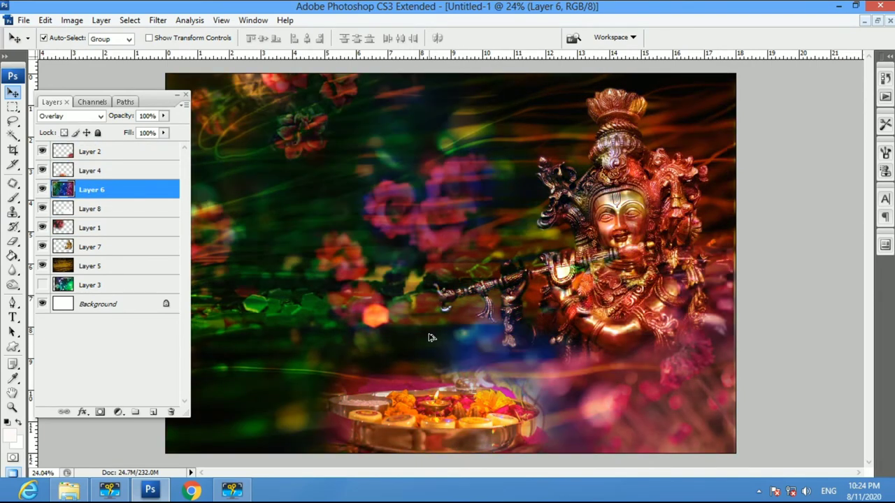
{"action": "key", "text": "ctrl+bracketright"}
{"action": "key", "text": "ctrl+bracketright"}
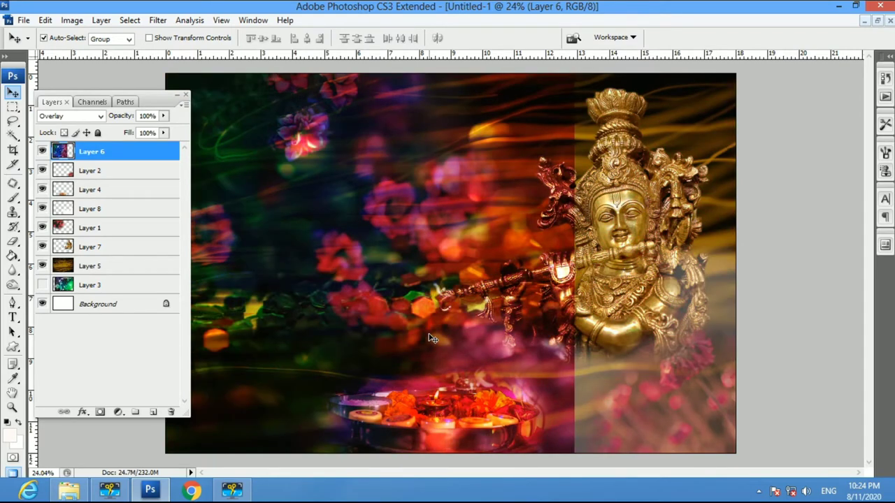
{"action": "left_click_drag", "start_coordinate": [432, 338], "coordinate": [493, 302]}
{"action": "key", "text": "ctrl+bracketleft"}
{"action": "key", "text": "ctrl+bracketleft"}
{"action": "key", "text": "ctrl+bracketleft"}
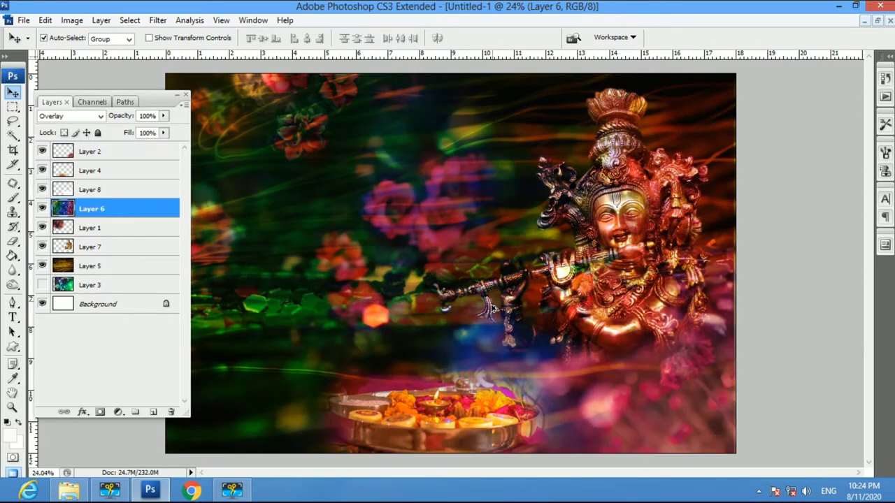
{"action": "key", "text": "ctrl+bracketleft"}
{"action": "key", "text": "ctrl+bracketleft"}
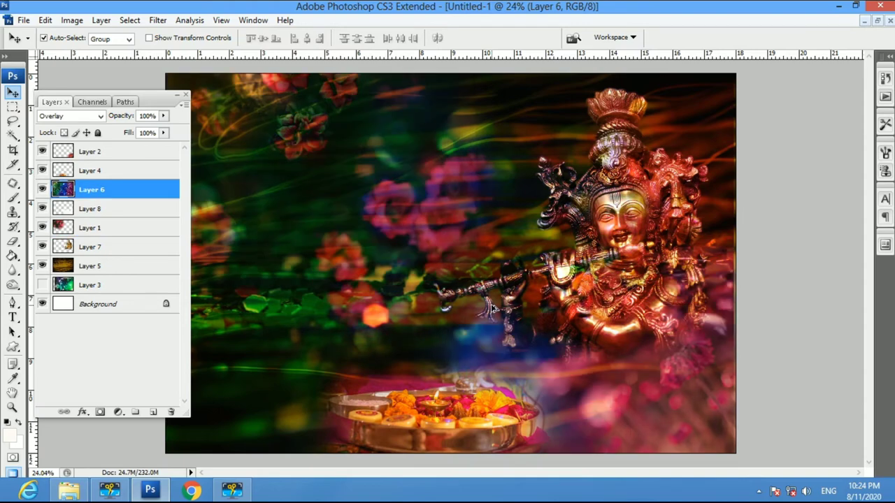
{"action": "left_click", "coordinate": [493, 307]}
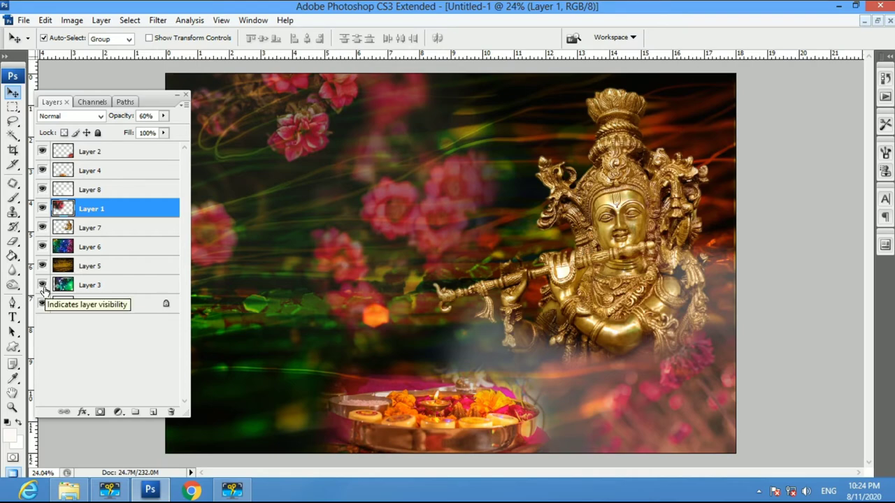
- Place the green Layer 3 artwork above the statue, slide it left and set 30% opacity
{"action": "left_click_drag", "start_coordinate": [75, 231], "coordinate": [75, 231]}
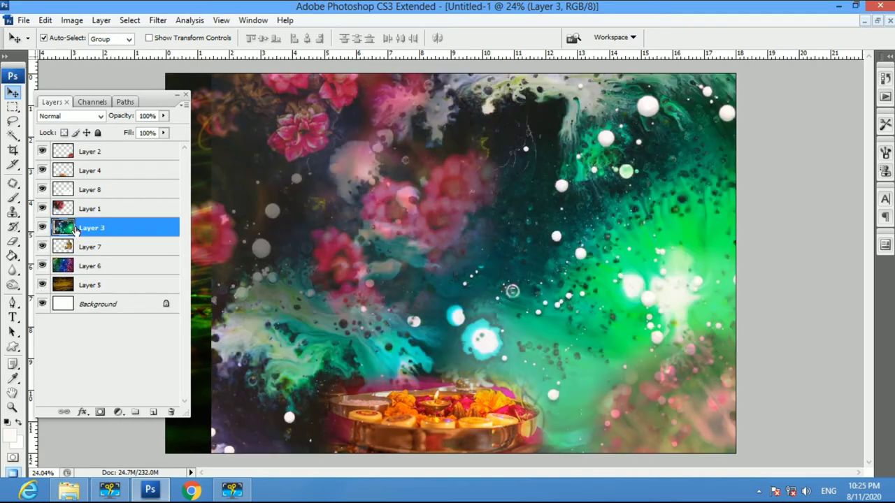
{"action": "left_click_drag", "start_coordinate": [168, 97], "coordinate": [151, 310]}
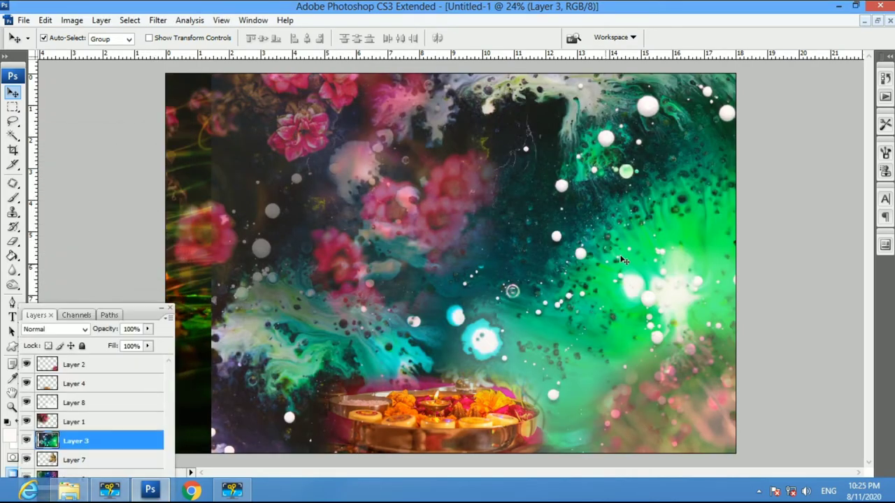
{"action": "left_click_drag", "start_coordinate": [629, 260], "coordinate": [307, 269]}
{"action": "mouse_move", "coordinate": [499, 272]}
{"action": "left_mouse_down"}
{"action": "mouse_move", "coordinate": [444, 237]}
{"action": "mouse_move", "coordinate": [427, 212]}
{"action": "mouse_move", "coordinate": [451, 229]}
{"action": "left_mouse_up"}
{"action": "left_click_drag", "start_coordinate": [315, 353], "coordinate": [231, 381]}
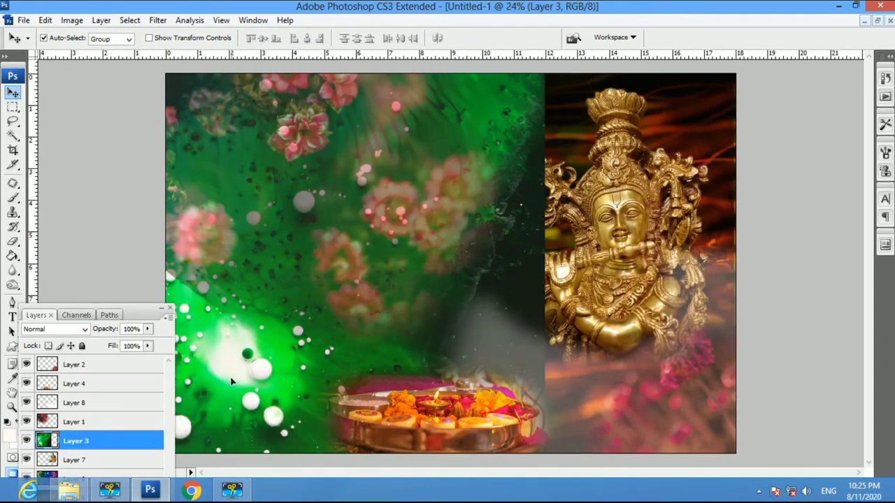
{"action": "key", "text": "3"}
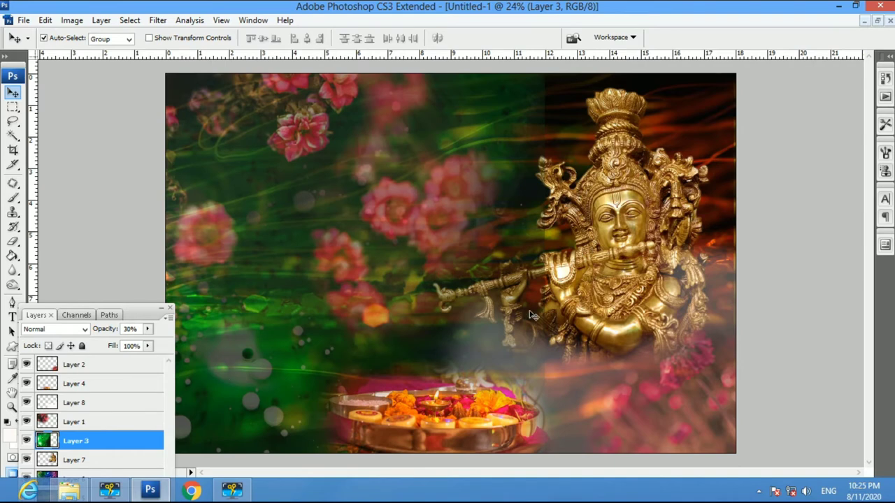
- Erase parts of the green artwork with a large brush and shift the pink flowers down-right
{"action": "key", "text": "e"}
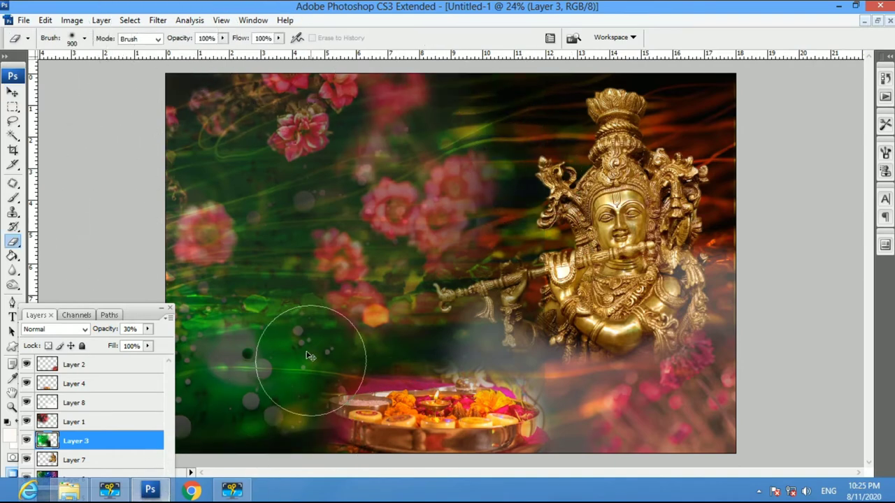
{"action": "key", "text": "v"}
{"action": "left_click_drag", "start_coordinate": [300, 283], "coordinate": [312, 300]}
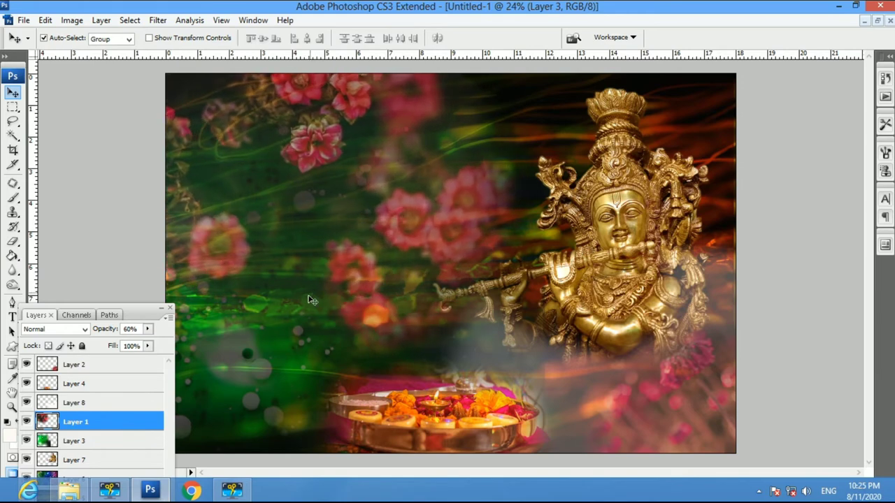
{"action": "key", "text": "e"}
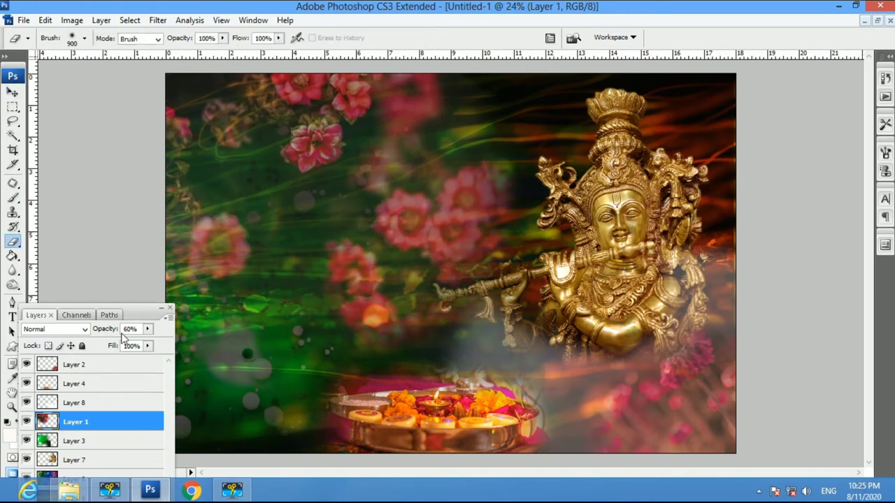
- Shift the puja plate left, then shrink, tilt and reposition it
{"action": "key", "text": "c"}
{"action": "key", "text": "v"}
{"action": "left_click_drag", "start_coordinate": [469, 437], "coordinate": [435, 448]}
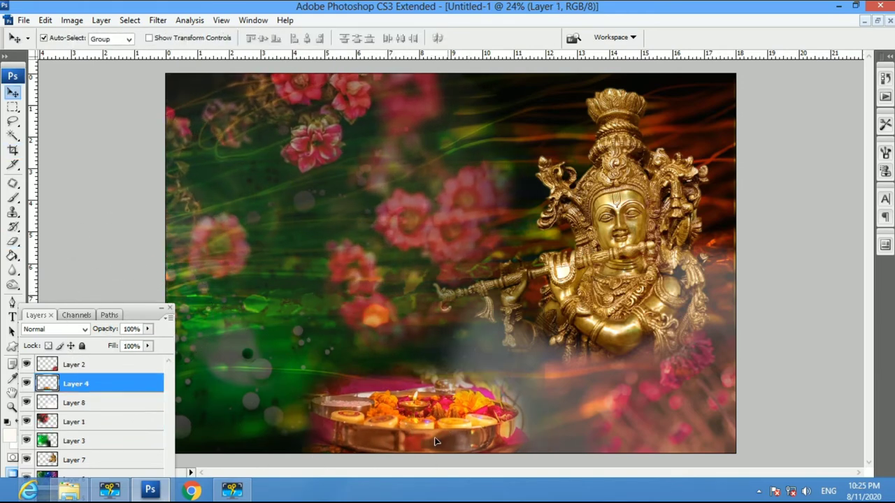
{"action": "key", "text": "ctrl+t"}
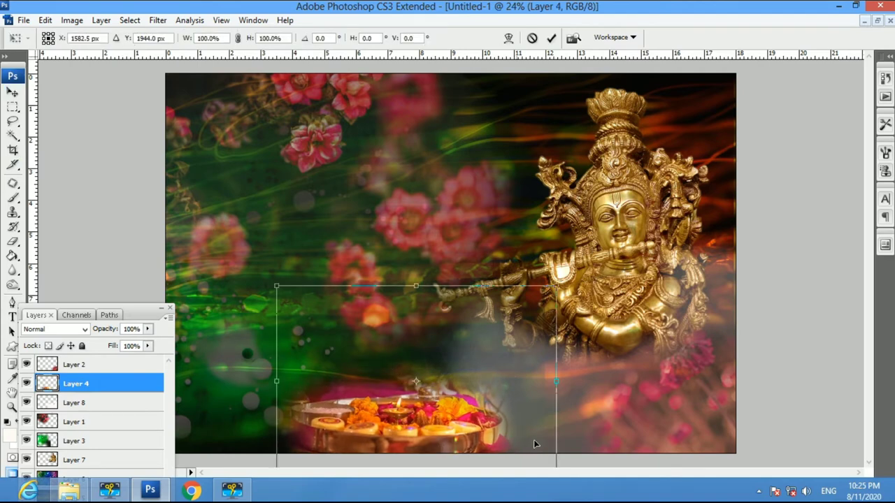
{"action": "mouse_move", "coordinate": [556, 287]}
{"action": "left_mouse_down"}
{"action": "mouse_move", "coordinate": [529, 304]}
{"action": "mouse_move", "coordinate": [517, 358]}
{"action": "mouse_move", "coordinate": [552, 391]}
{"action": "left_mouse_up"}
{"action": "mouse_move", "coordinate": [489, 391]}
{"action": "left_mouse_down"}
{"action": "mouse_move", "coordinate": [506, 413]}
{"action": "mouse_move", "coordinate": [550, 302]}
{"action": "mouse_move", "coordinate": [539, 307]}
{"action": "left_mouse_up"}
{"action": "key", "text": "Return"}
- Move the plate right and down, rescale it to about 92%, and set it under the statue
{"action": "left_click_drag", "start_coordinate": [516, 382], "coordinate": [551, 395]}
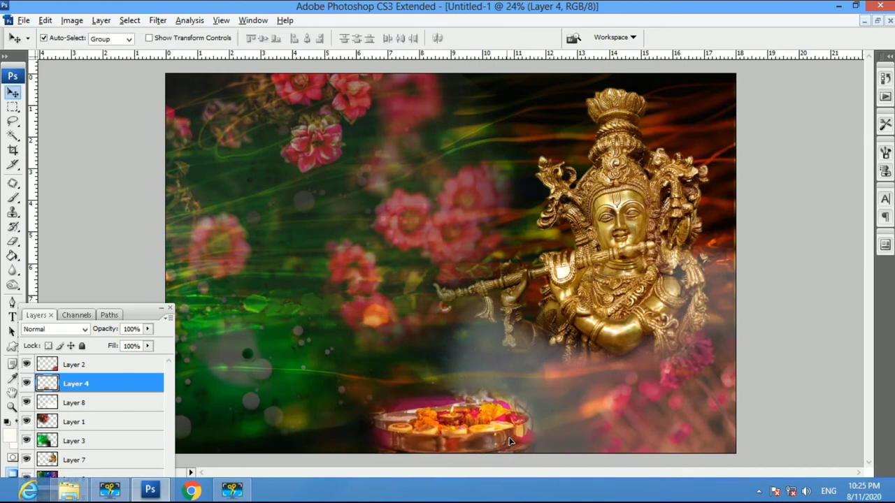
{"action": "key", "text": "ctrl+t"}
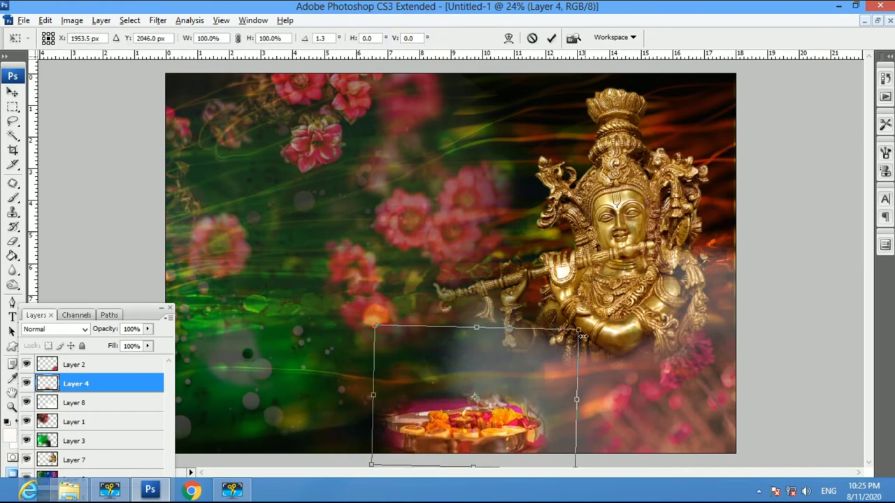
{"action": "left_click_drag", "start_coordinate": [577, 328], "coordinate": [569, 335]}
{"action": "left_click_drag", "start_coordinate": [523, 414], "coordinate": [538, 386]}
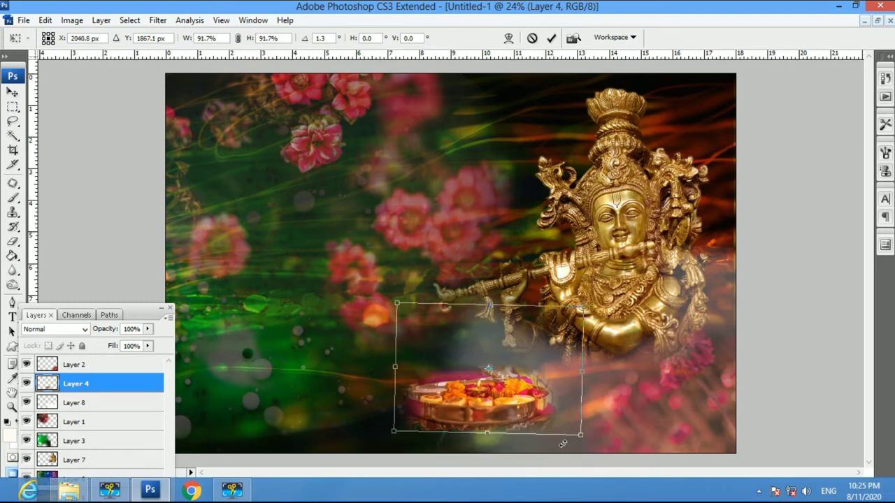
{"action": "left_click_drag", "start_coordinate": [574, 437], "coordinate": [599, 455]}
{"action": "key", "text": "Return"}
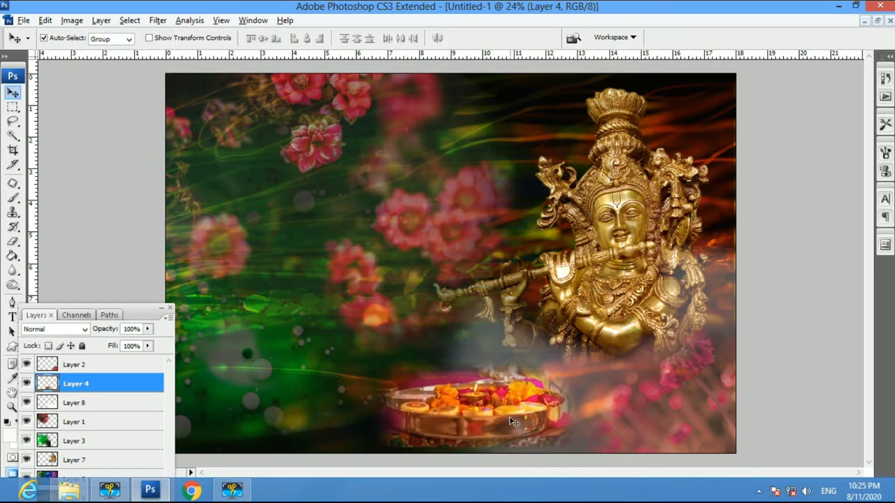
- Rescale the Krishna statue on Layer 7 to about 98% and shift it about 50 px right
{"action": "left_click", "coordinate": [615, 335]}
{"action": "key", "text": "ctrl+t"}
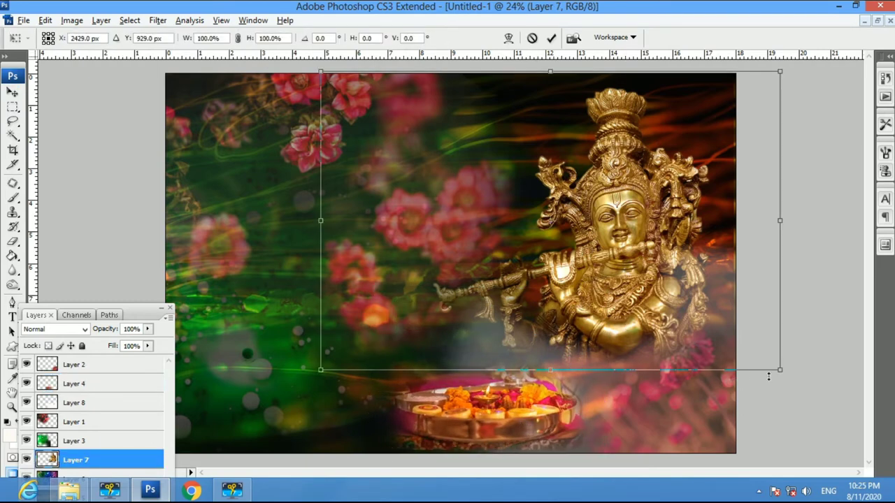
{"action": "left_click_drag", "start_coordinate": [783, 372], "coordinate": [795, 393]}
{"action": "mouse_move", "coordinate": [690, 338]}
{"action": "left_mouse_down"}
{"action": "mouse_move", "coordinate": [652, 345]}
{"action": "mouse_move", "coordinate": [690, 355]}
{"action": "left_mouse_up"}
{"action": "left_click_drag", "start_coordinate": [779, 395], "coordinate": [748, 385]}
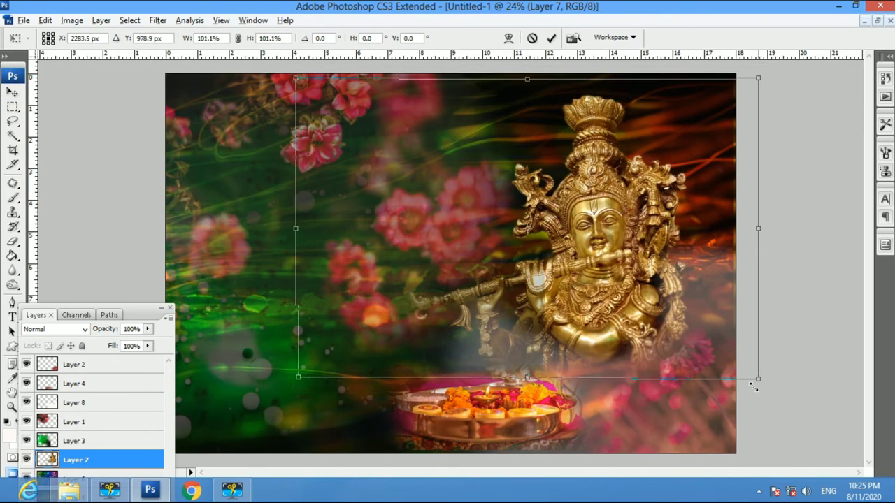
{"action": "key", "text": "Return"}
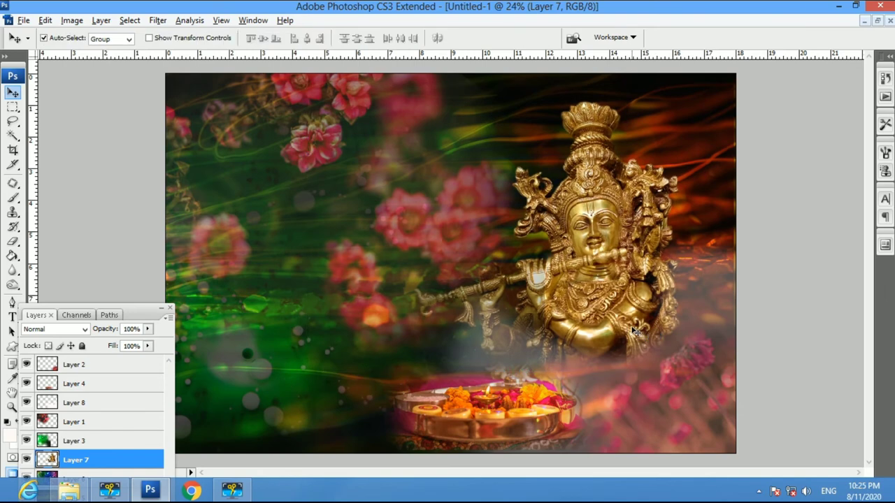
{"action": "mouse_move", "coordinate": [641, 320]}
{"action": "left_mouse_down"}
{"action": "mouse_move", "coordinate": [676, 317]}
{"action": "mouse_move", "coordinate": [646, 309]}
{"action": "left_mouse_up"}
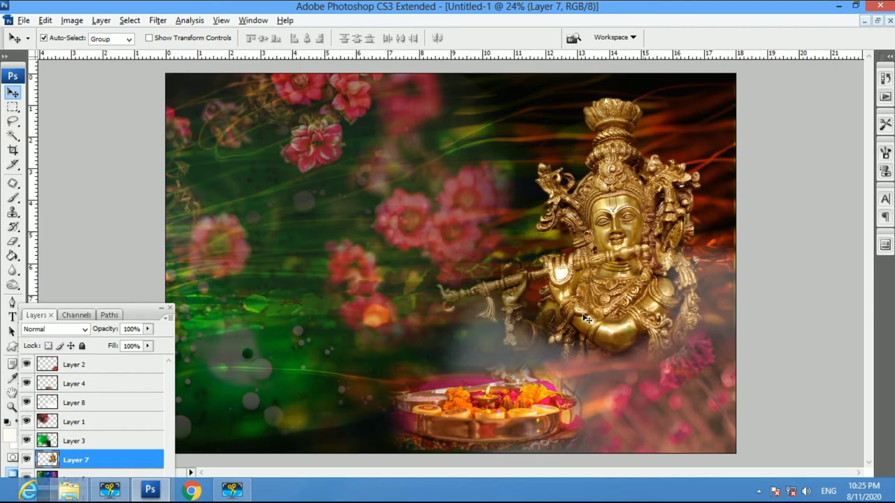
{"action": "left_click", "coordinate": [321, 278]}
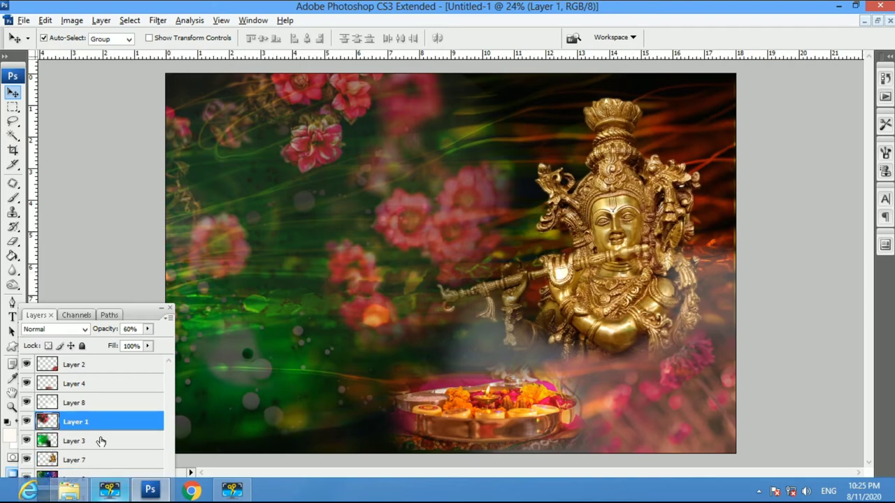
- Open sayak-bala-bkXZSof6AQw-unsplash.jpg and drag the dahlia into Untitled-1 as Layer 9
{"action": "left_click", "coordinate": [23, 20]}
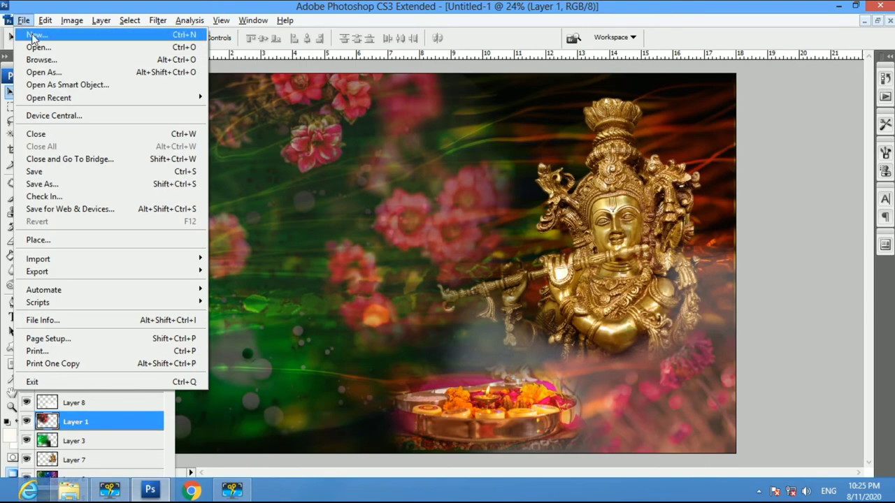
{"action": "left_click", "coordinate": [31, 48]}
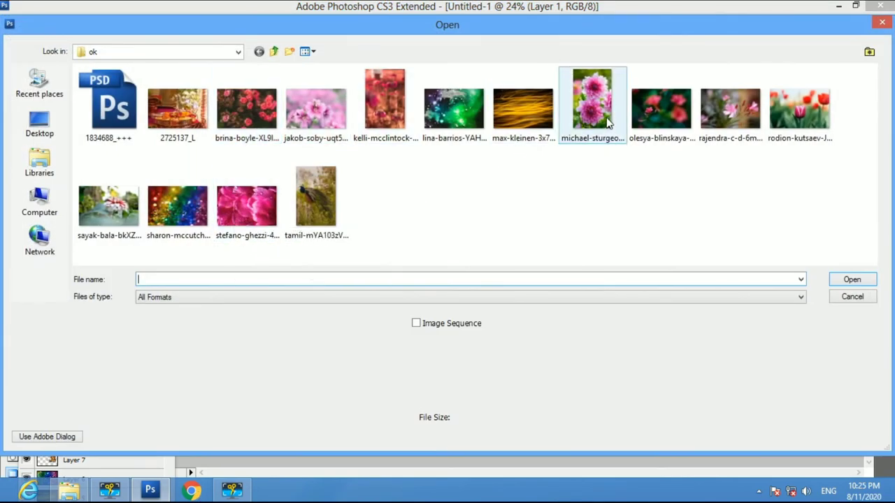
{"action": "left_click", "coordinate": [108, 207]}
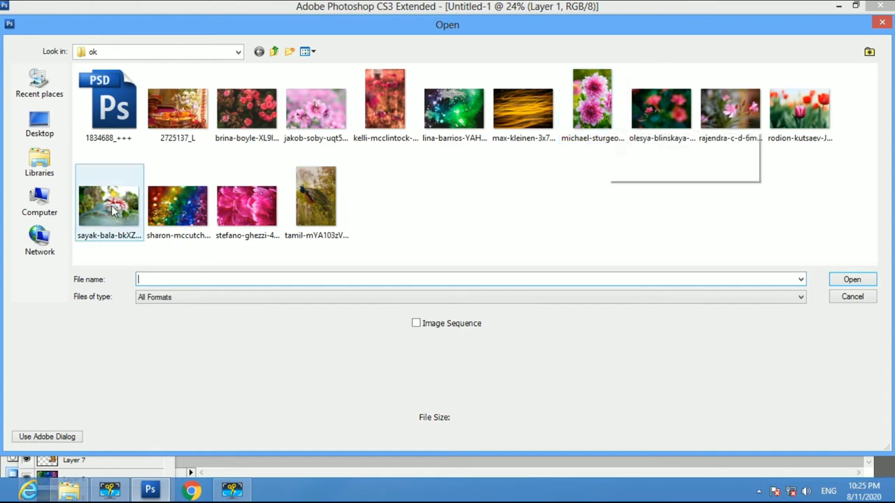
{"action": "left_click", "coordinate": [854, 282]}
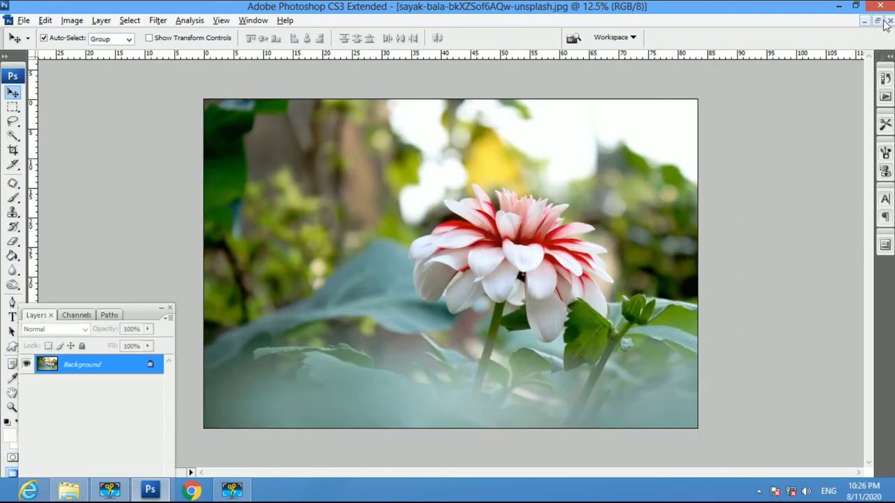
{"action": "left_click", "coordinate": [878, 21]}
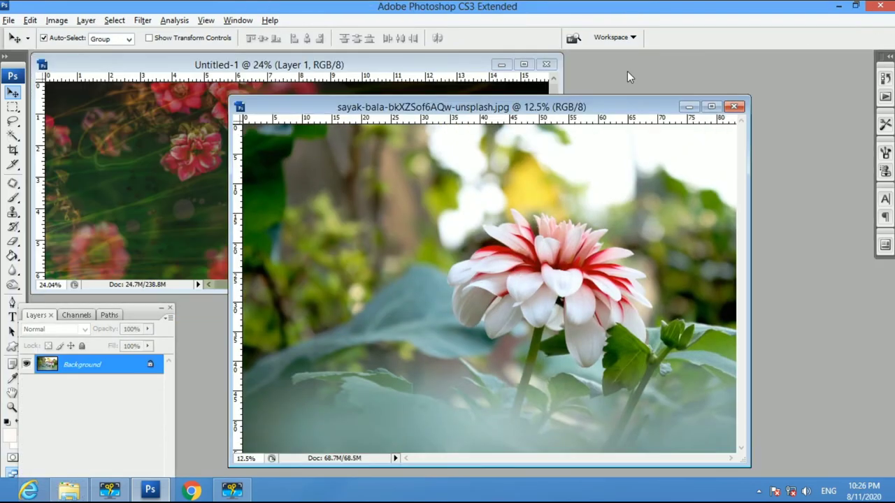
{"action": "left_click_drag", "start_coordinate": [499, 134], "coordinate": [228, 212]}
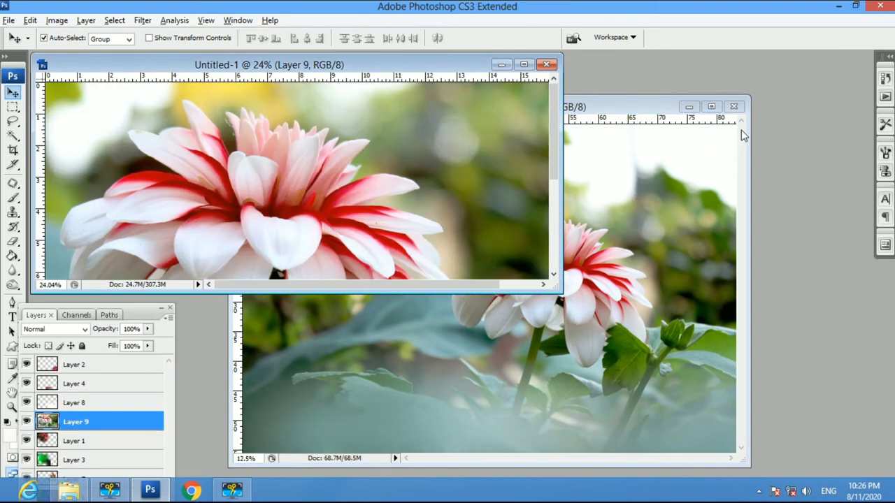
{"action": "left_click", "coordinate": [733, 106]}
- Scale the dahlia layer to about 70%, rotate it about 27°, and move it left
{"action": "double_click", "coordinate": [413, 65]}
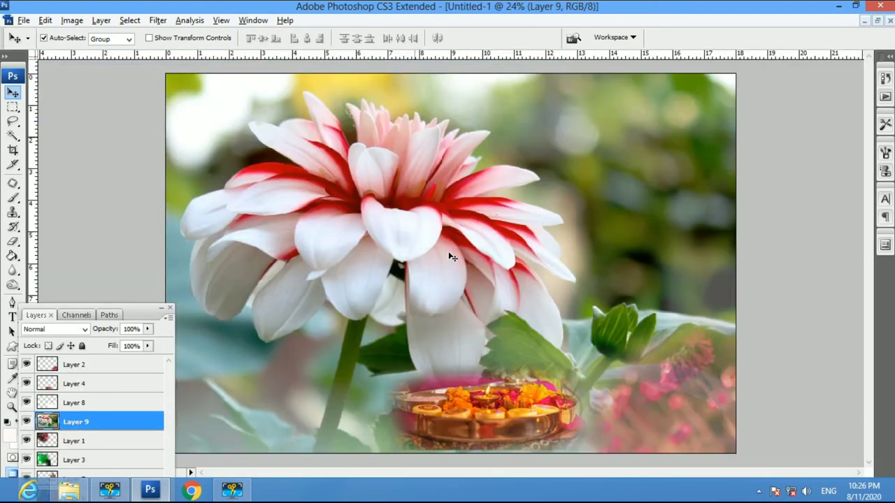
{"action": "key", "text": "ctrl+t"}
{"action": "left_click_drag", "start_coordinate": [638, 176], "coordinate": [615, 289]}
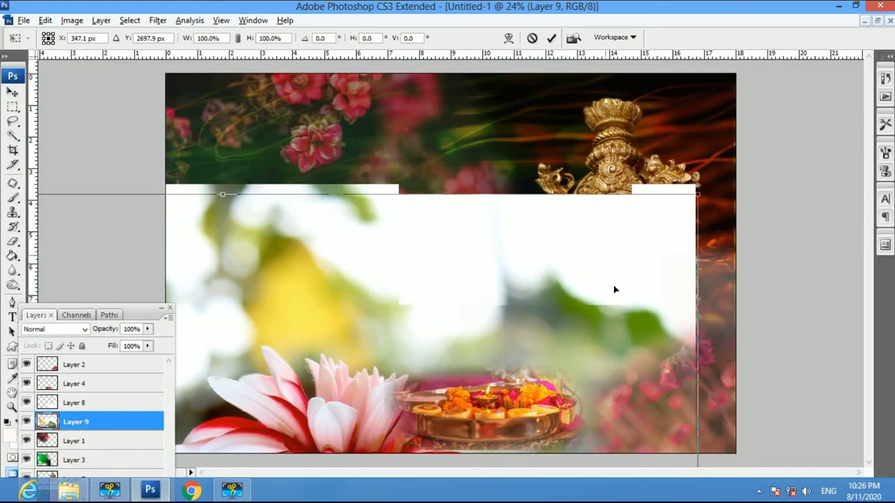
{"action": "left_click_drag", "start_coordinate": [669, 265], "coordinate": [389, 166]}
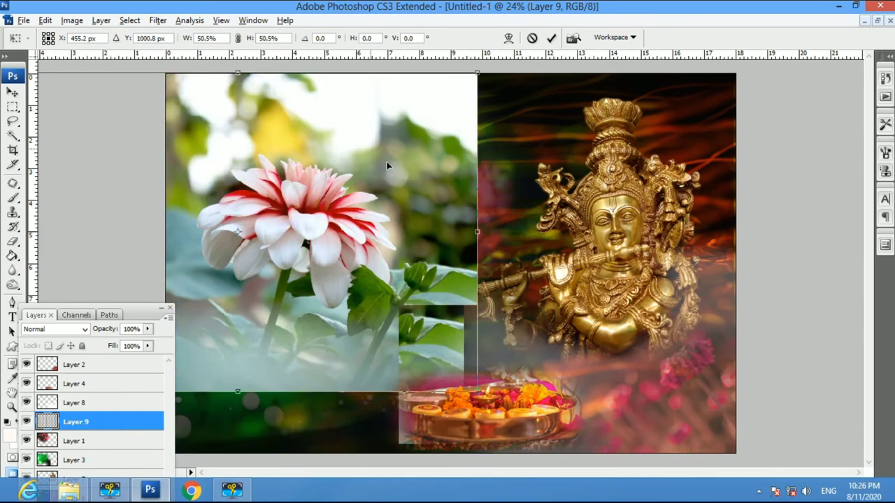
{"action": "left_click_drag", "start_coordinate": [531, 203], "coordinate": [507, 364]}
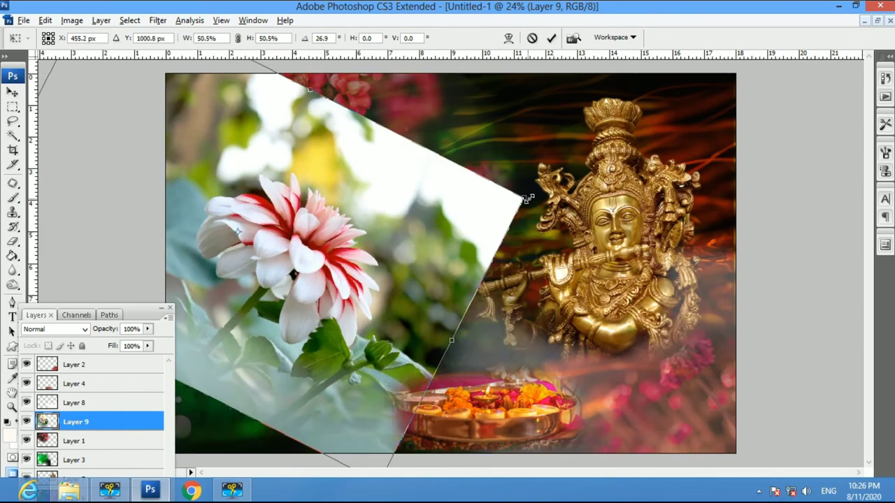
{"action": "left_click_drag", "start_coordinate": [528, 199], "coordinate": [598, 198]}
{"action": "left_click_drag", "start_coordinate": [475, 230], "coordinate": [405, 270]}
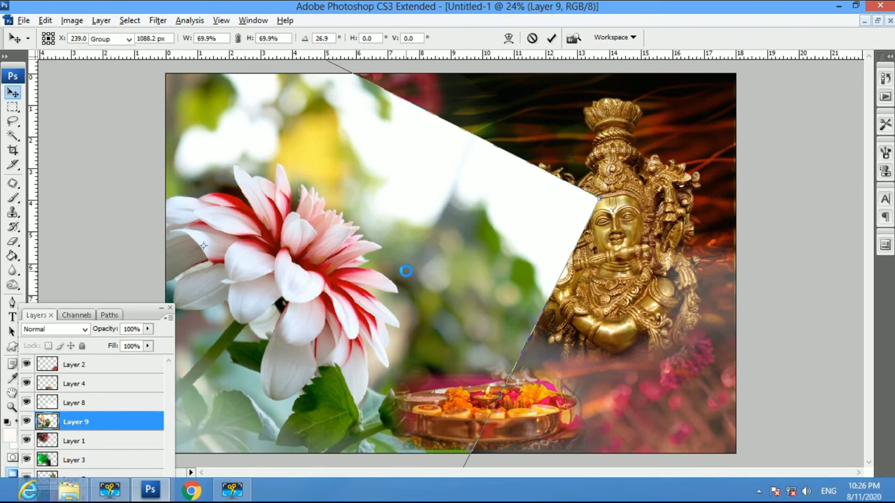
{"action": "key", "text": "Return"}
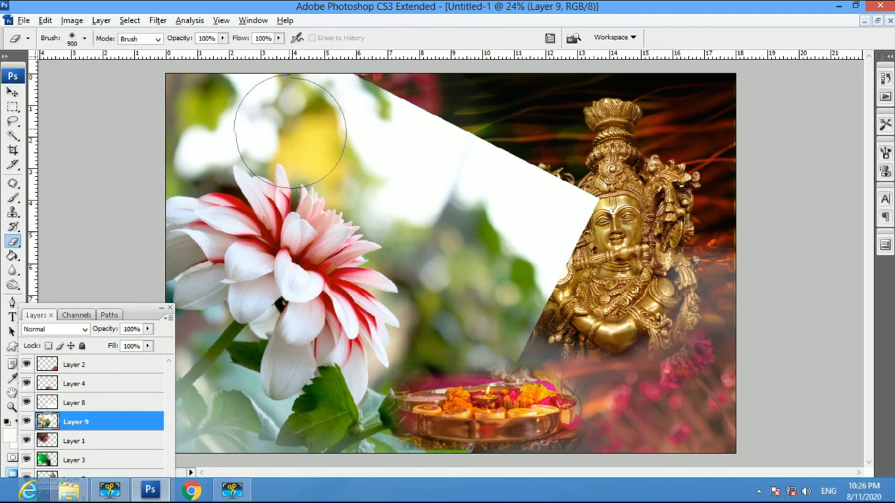
- Erase the dahlia's white wedge and top-left haze, then fit the composite on screen
{"action": "key", "text": "e"}
{"action": "mouse_move", "coordinate": [221, 100]}
{"action": "left_mouse_down"}
{"action": "mouse_move", "coordinate": [402, 102]}
{"action": "mouse_move", "coordinate": [344, 481]}
{"action": "left_mouse_up"}
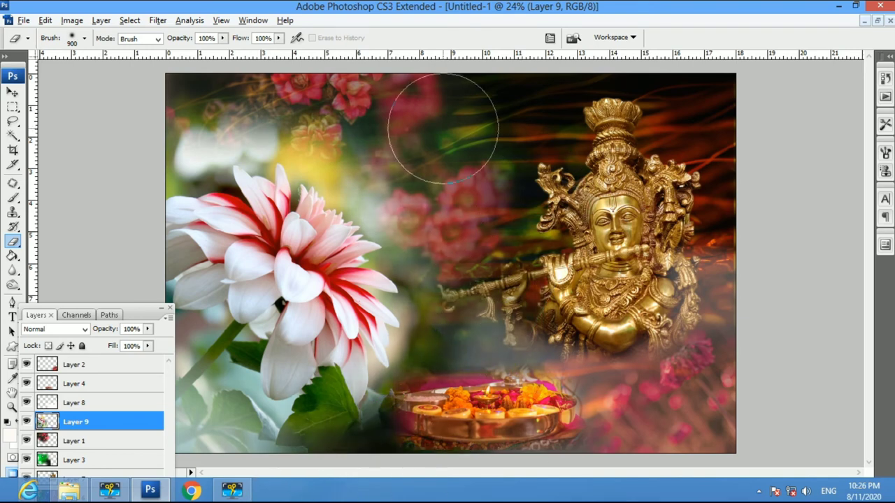
{"action": "left_click_drag", "start_coordinate": [140, 98], "coordinate": [409, 124]}
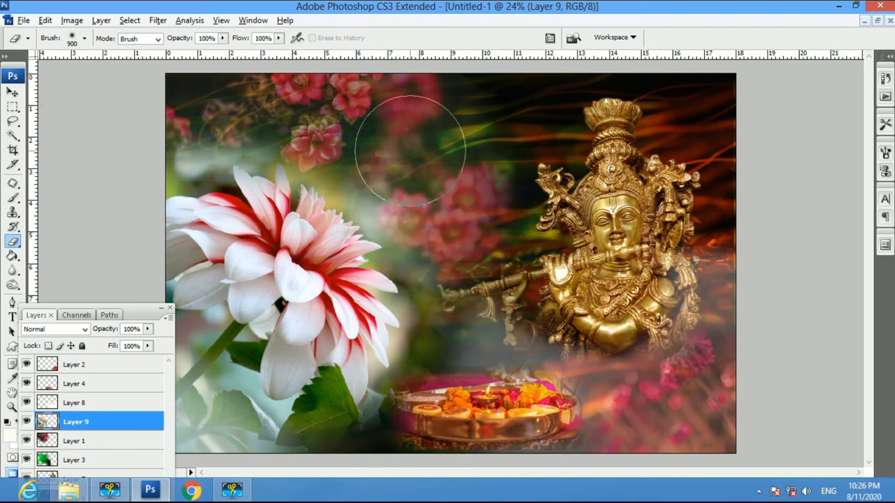
{"action": "left_click", "coordinate": [168, 308]}
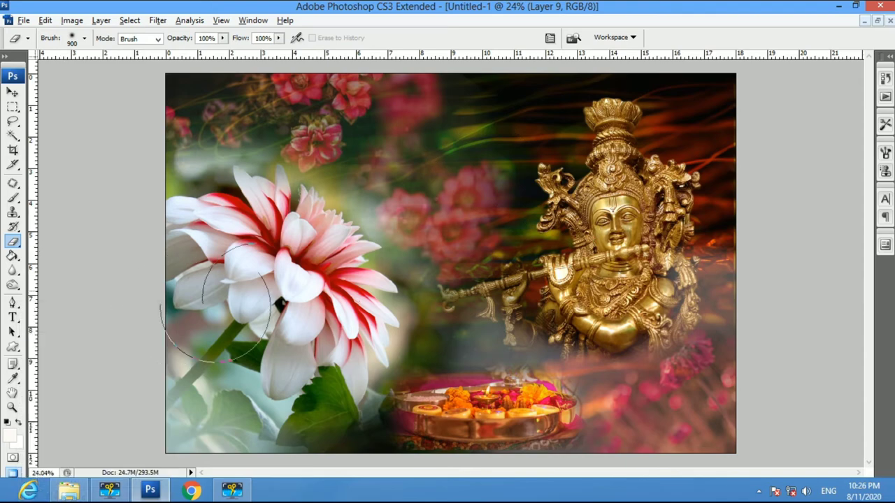
{"action": "key", "text": "z"}
{"action": "right_click", "coordinate": [318, 287]}
{"action": "left_click", "coordinate": [337, 292]}
- Restore the Layers panel beside the toolbox and open Curves on Layer 6
{"action": "left_click", "coordinate": [597, 267], "text": "alt"}
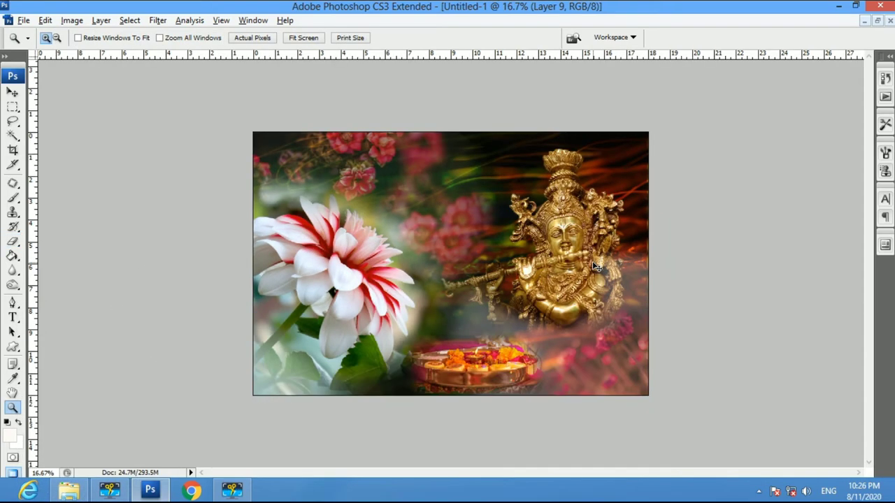
{"action": "key", "text": "v"}
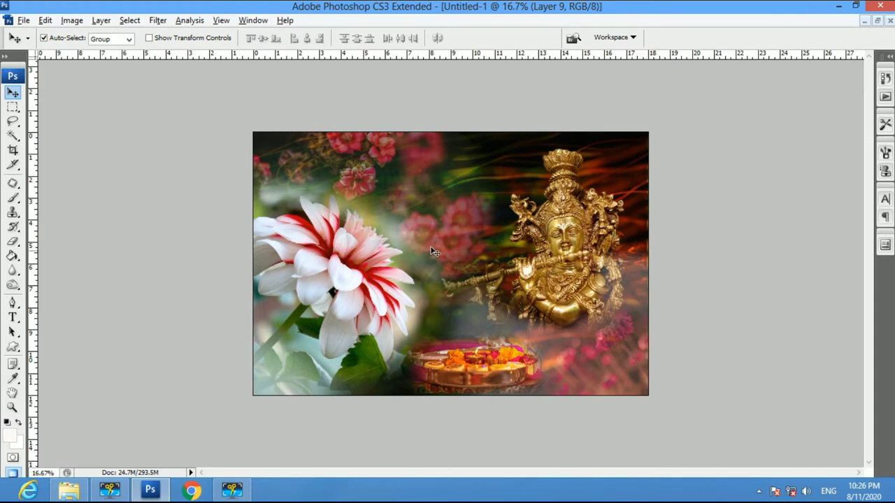
{"action": "key", "text": "8"}
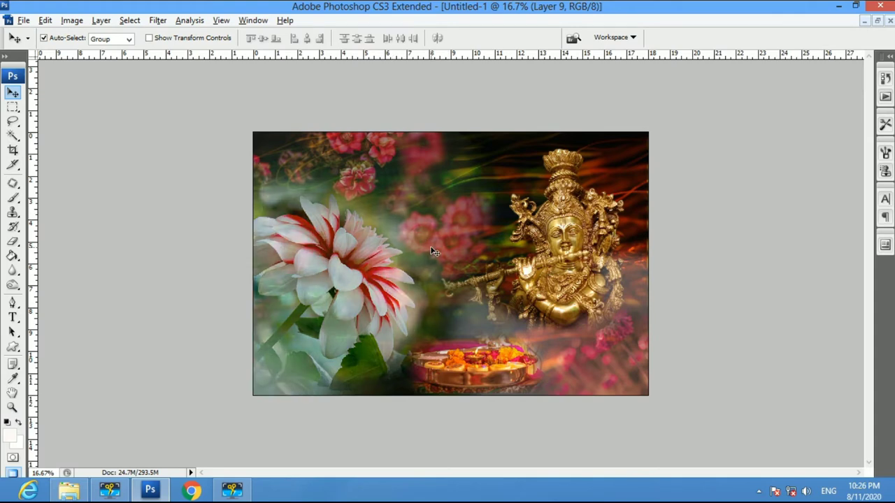
{"action": "key", "text": "0"}
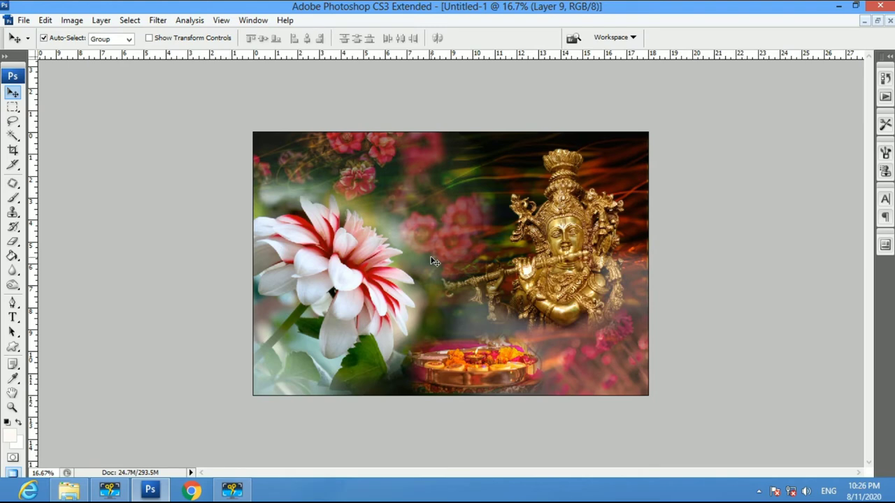
{"action": "key", "text": "F7"}
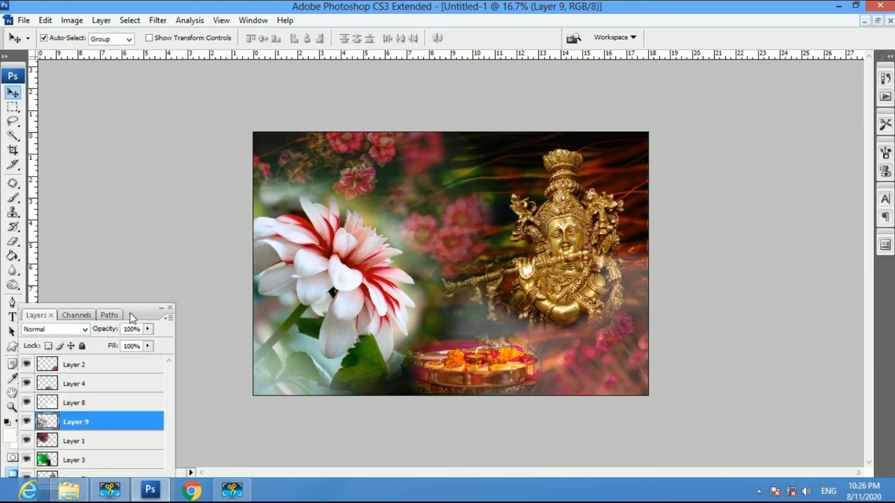
{"action": "left_click_drag", "start_coordinate": [130, 314], "coordinate": [140, 168]}
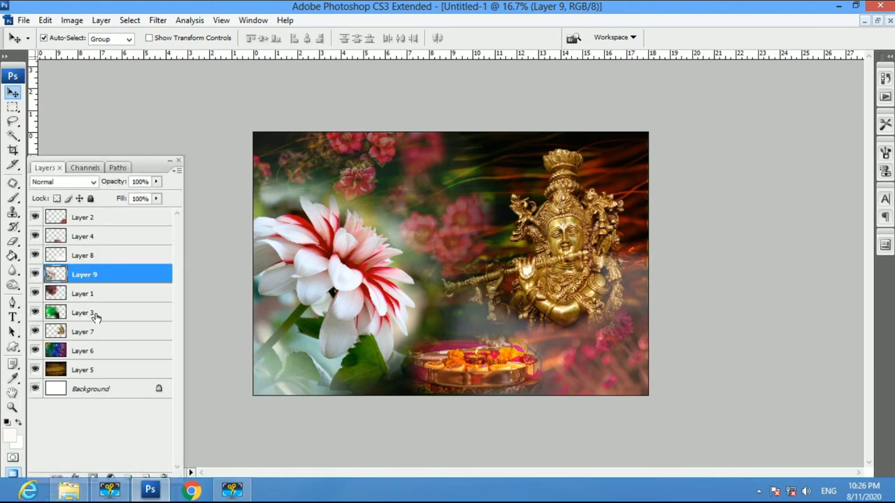
{"action": "left_click", "coordinate": [90, 351]}
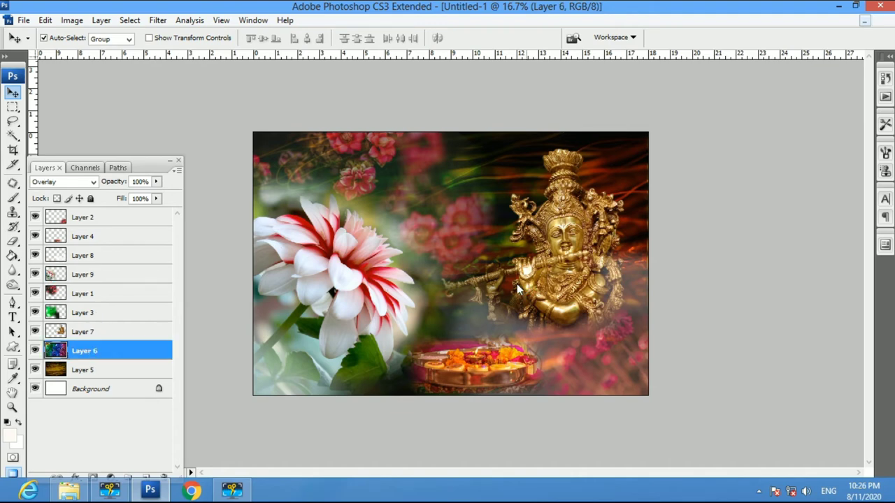
{"action": "key", "text": "ctrl+m"}
- Raise the RGB curve to brighten glitter Layer 6
{"action": "left_click_drag", "start_coordinate": [424, 65], "coordinate": [816, 211]}
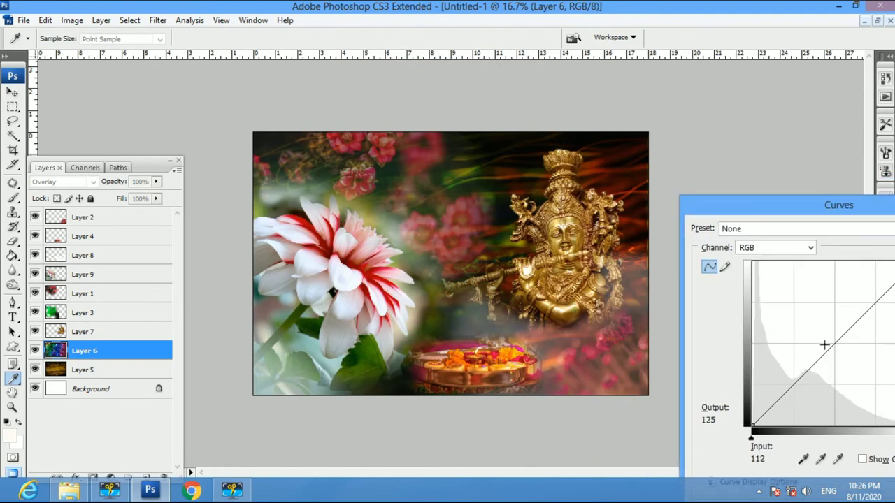
{"action": "mouse_move", "coordinate": [822, 343]}
{"action": "left_mouse_down"}
{"action": "mouse_move", "coordinate": [816, 330]}
{"action": "mouse_move", "coordinate": [823, 335]}
{"action": "left_mouse_up"}
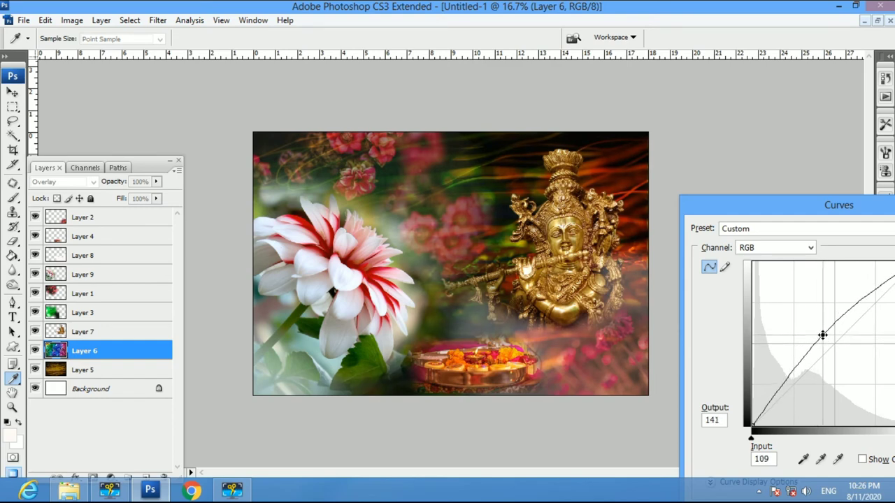
{"action": "key", "text": "Return"}
- Brighten light-streak Layer 5 with an upward Curves adjustment
{"action": "left_click", "coordinate": [91, 370]}
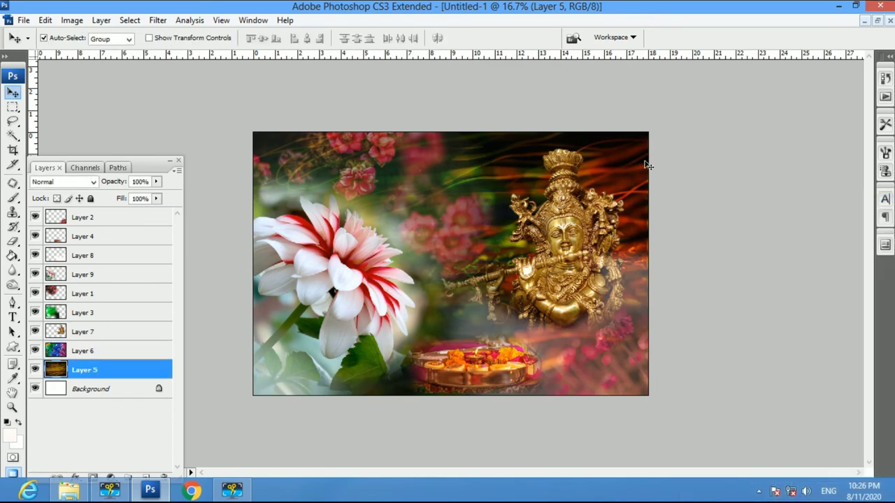
{"action": "key", "text": "ctrl+m"}
{"action": "left_click_drag", "start_coordinate": [844, 350], "coordinate": [825, 338]}
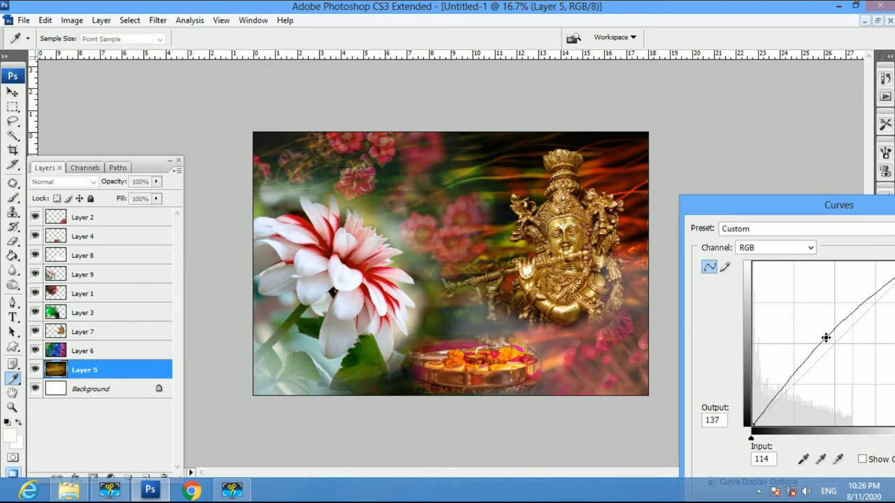
{"action": "key", "text": "Return"}
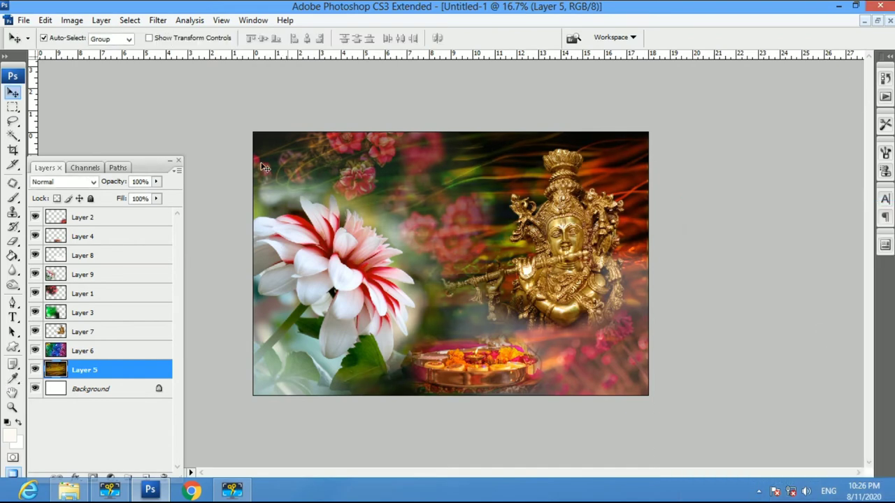
- Tilt, slightly shrink and nudge the puja plate a little further left
{"action": "left_click", "coordinate": [178, 160]}
{"action": "key", "text": "z"}
{"action": "left_click", "coordinate": [422, 292]}
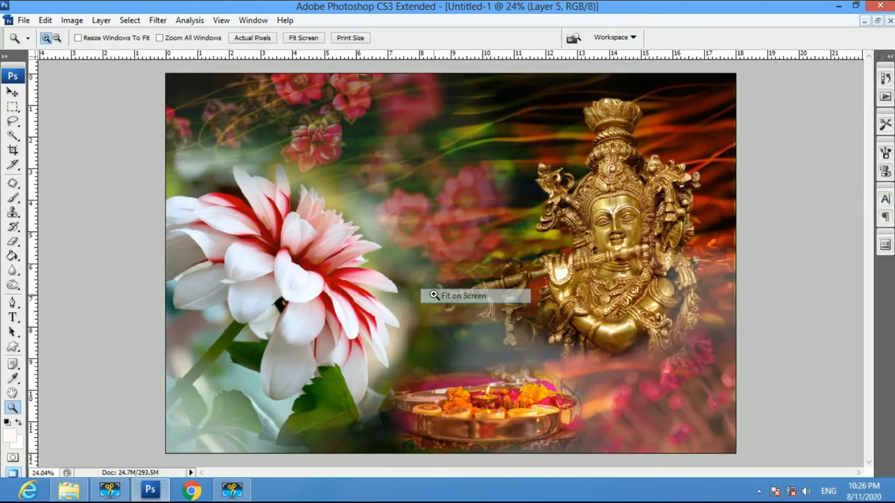
{"action": "key", "text": "v"}
{"action": "key", "text": "ctrl+t"}
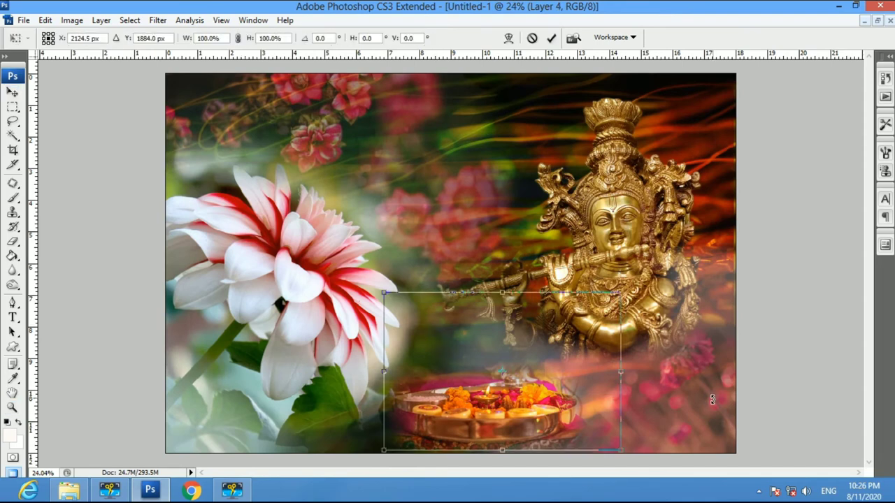
{"action": "left_click_drag", "start_coordinate": [590, 416], "coordinate": [599, 425]}
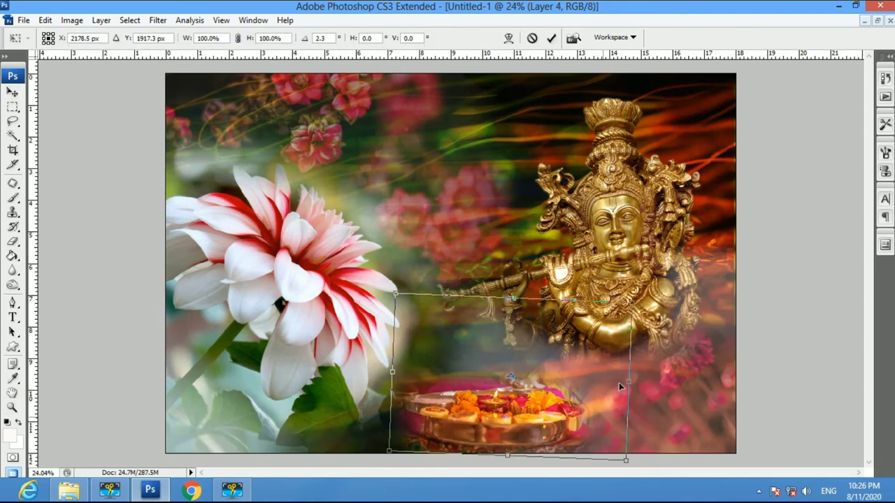
{"action": "key", "text": "Return"}
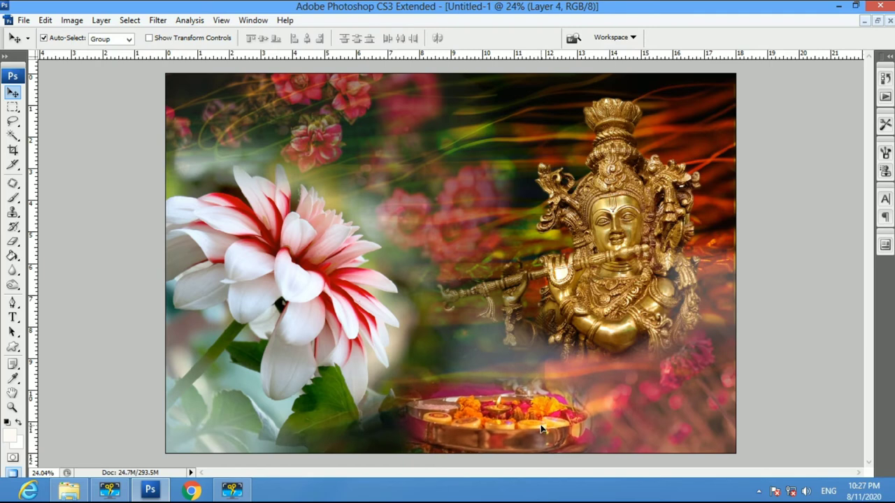
{"action": "left_click_drag", "start_coordinate": [538, 423], "coordinate": [537, 424]}
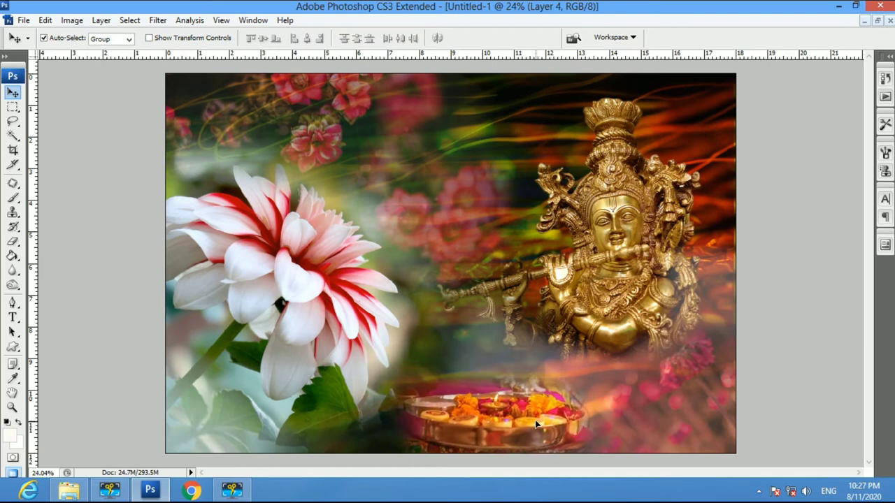
{"action": "key", "text": "ctrl+t"}
{"action": "left_click_drag", "start_coordinate": [631, 312], "coordinate": [629, 315]}
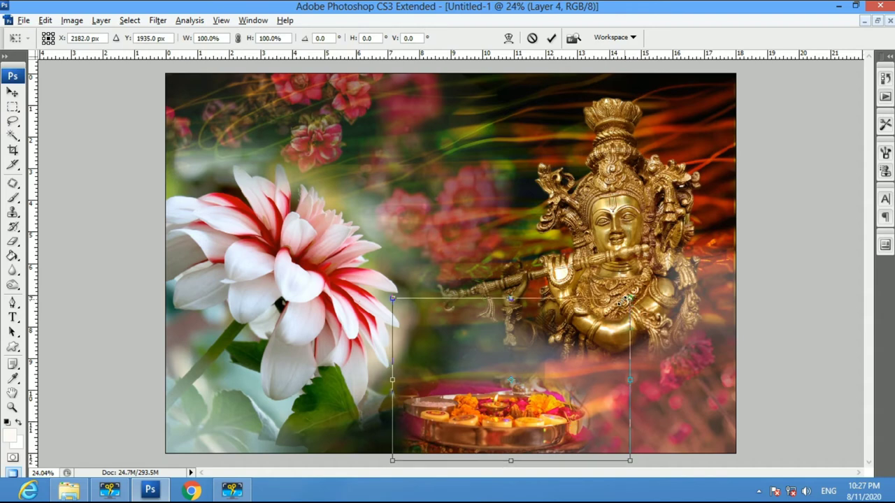
{"action": "key", "text": "Return"}
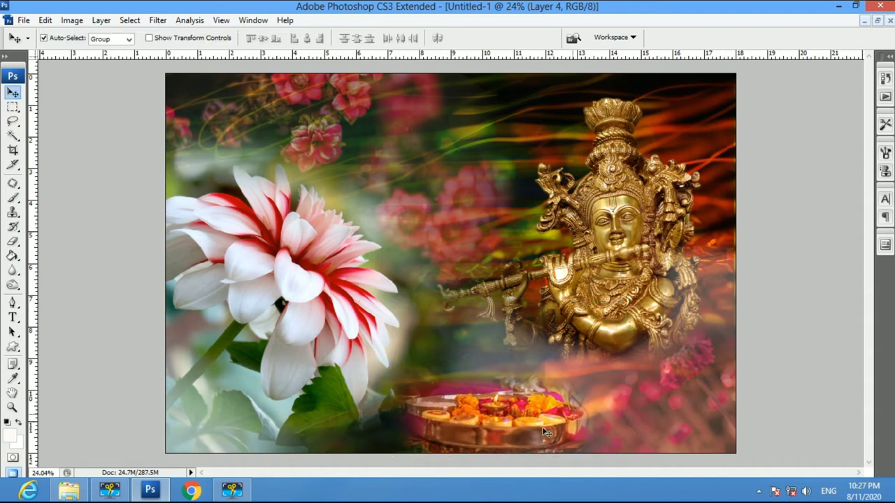
{"action": "left_click_drag", "start_coordinate": [534, 426], "coordinate": [521, 425]}
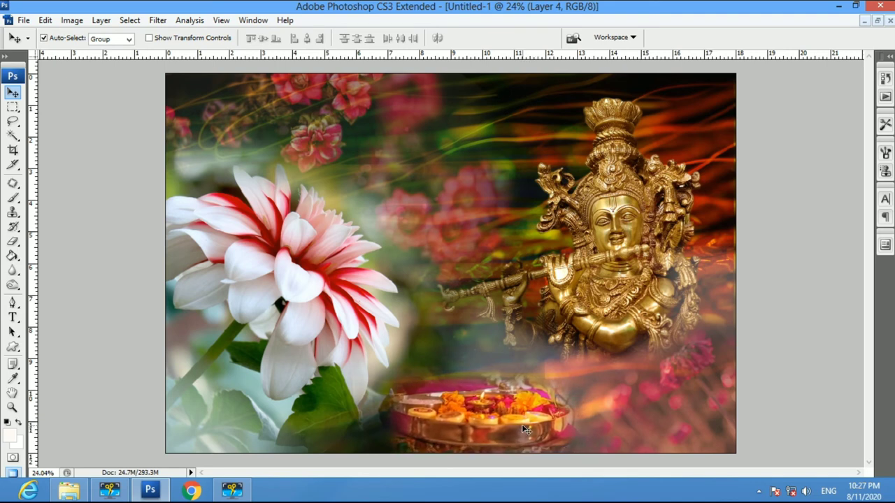
- Lower the dahlia slightly and rotate it back about 3.4 degrees
{"action": "mouse_move", "coordinate": [325, 363]}
{"action": "left_mouse_down"}
{"action": "mouse_move", "coordinate": [325, 377]}
{"action": "mouse_move", "coordinate": [318, 369]}
{"action": "left_mouse_up"}
{"action": "key", "text": "ctrl+t"}
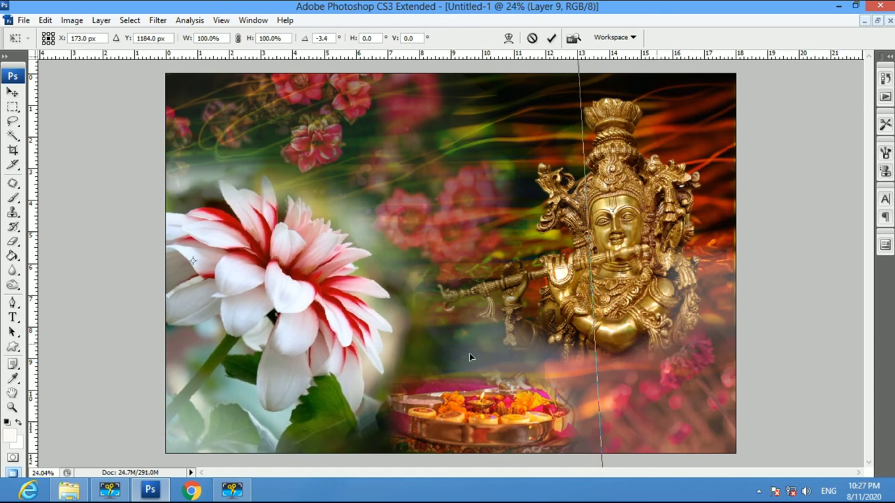
{"action": "left_click_drag", "start_coordinate": [654, 363], "coordinate": [355, 389]}
{"action": "key", "text": "Return"}
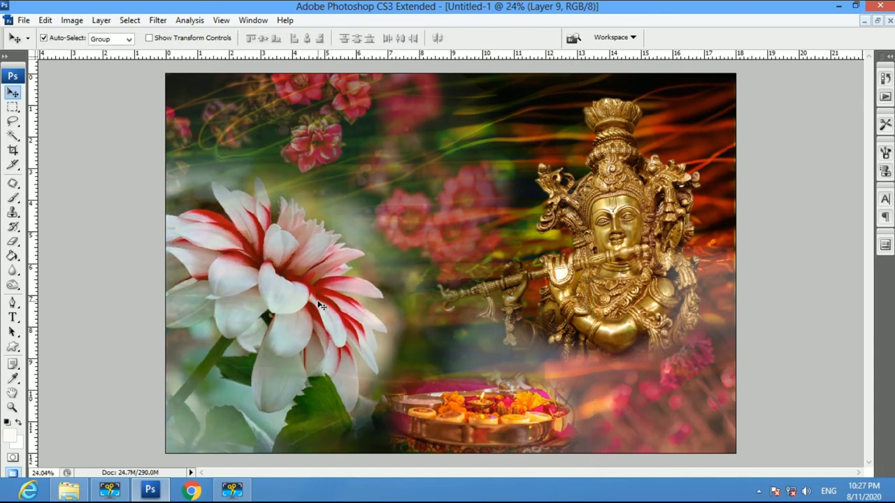
{"action": "key", "text": "z"}
{"action": "right_click", "coordinate": [559, 267]}
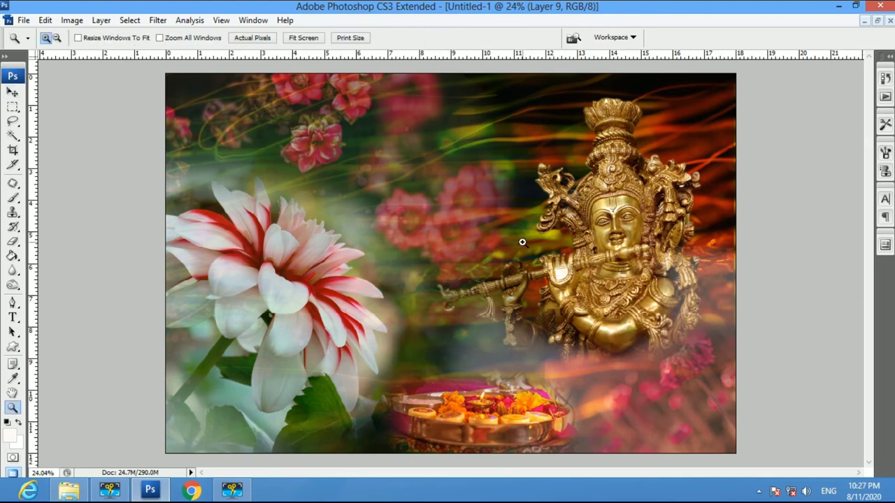
{"action": "right_click", "coordinate": [521, 242]}
{"action": "right_click", "coordinate": [613, 244]}
{"action": "left_click_drag", "start_coordinate": [489, 278], "coordinate": [548, 308]}
{"action": "right_click", "coordinate": [547, 308]}
{"action": "left_click", "coordinate": [573, 314]}
{"action": "key", "text": "Tab"}
{"action": "right_click", "coordinate": [609, 258]}
{"action": "left_click", "coordinate": [633, 272]}
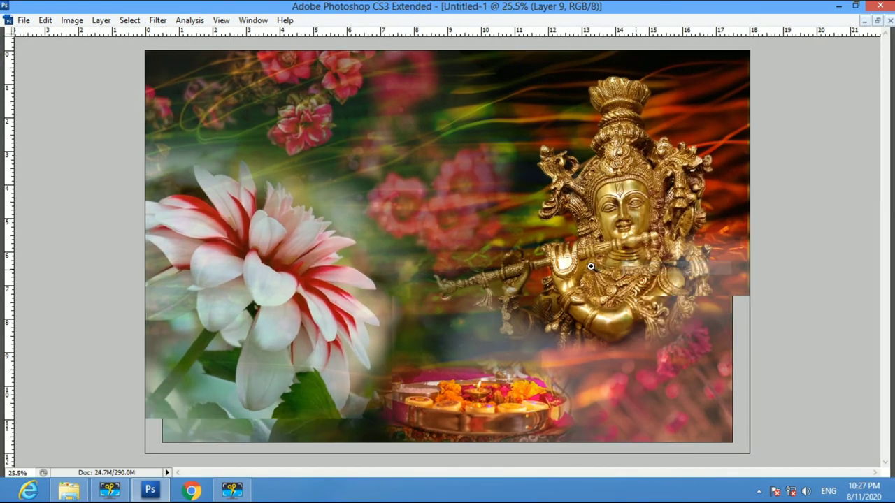
{"action": "right_click", "coordinate": [589, 265]}
{"action": "left_click", "coordinate": [615, 275]}
{"action": "right_click", "coordinate": [379, 206]}
{"action": "left_click", "coordinate": [402, 213]}
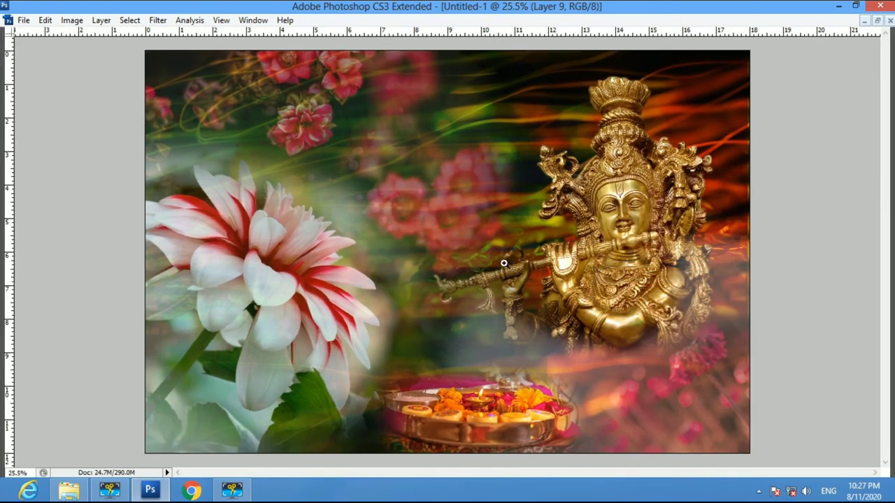
{"action": "right_click", "coordinate": [641, 251]}
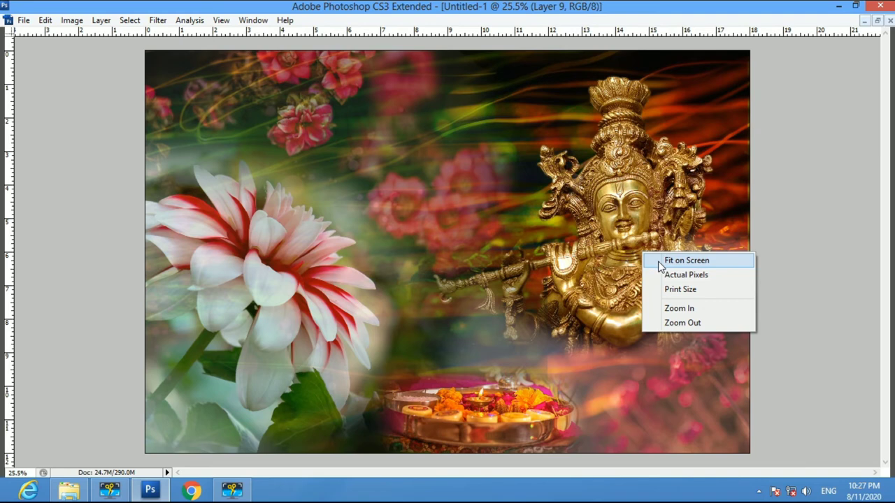
{"action": "left_click", "coordinate": [660, 263]}
{"action": "right_click", "coordinate": [591, 260]}
{"action": "left_click", "coordinate": [602, 268]}
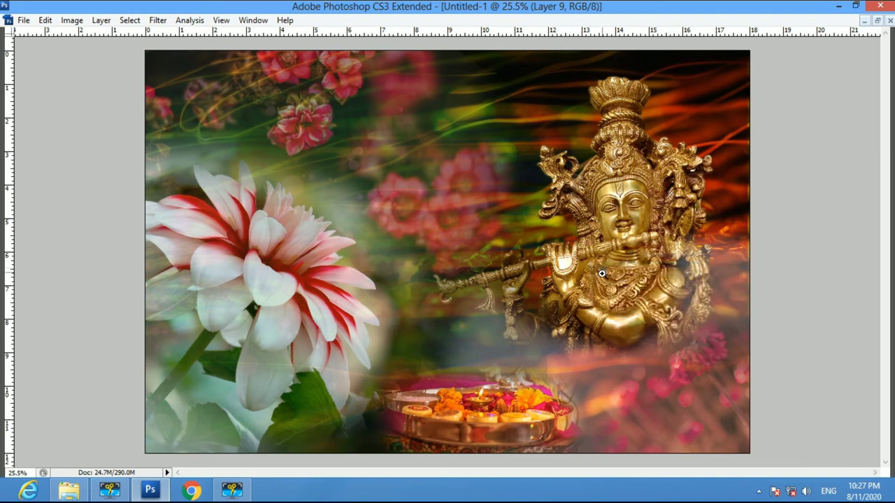
{"action": "right_click", "coordinate": [583, 268]}
{"action": "left_click", "coordinate": [204, 415]}
{"action": "key", "text": "Tab"}
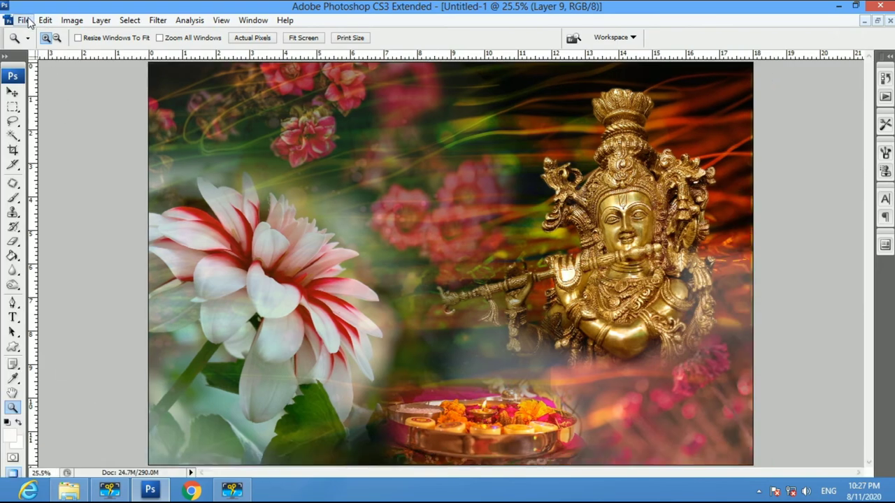
- Open the peacock photo, cut the whole image, and close it without saving
{"action": "left_click", "coordinate": [23, 20]}
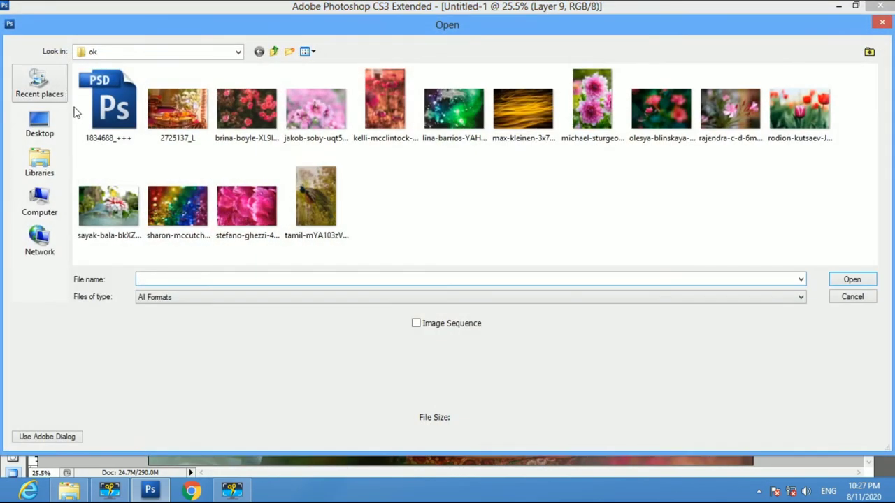
{"action": "left_click", "coordinate": [316, 203]}
{"action": "left_click", "coordinate": [851, 279]}
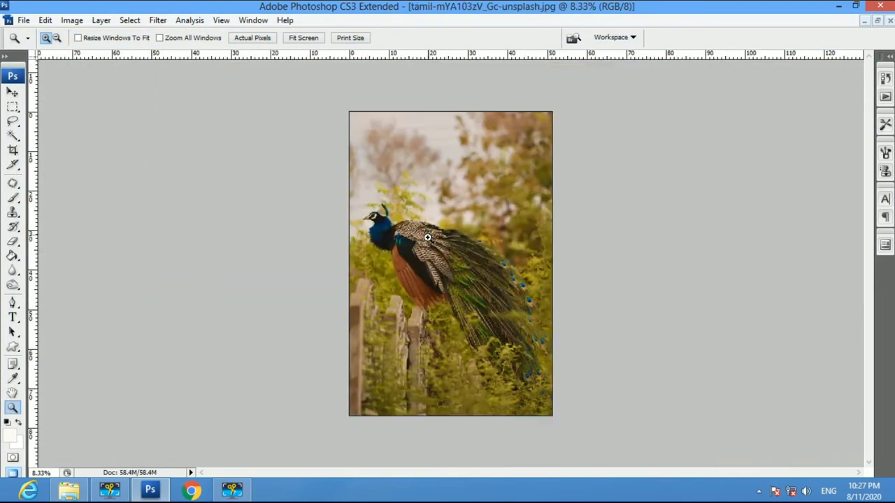
{"action": "right_click", "coordinate": [439, 243]}
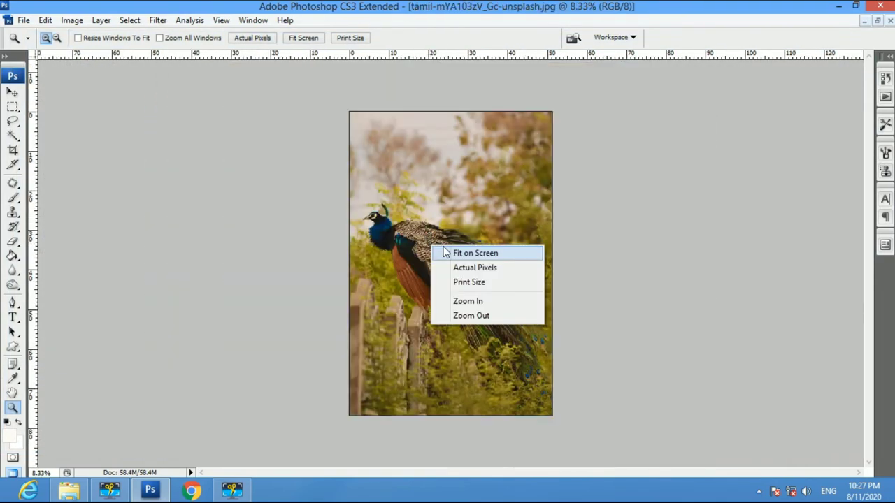
{"action": "left_click", "coordinate": [443, 249]}
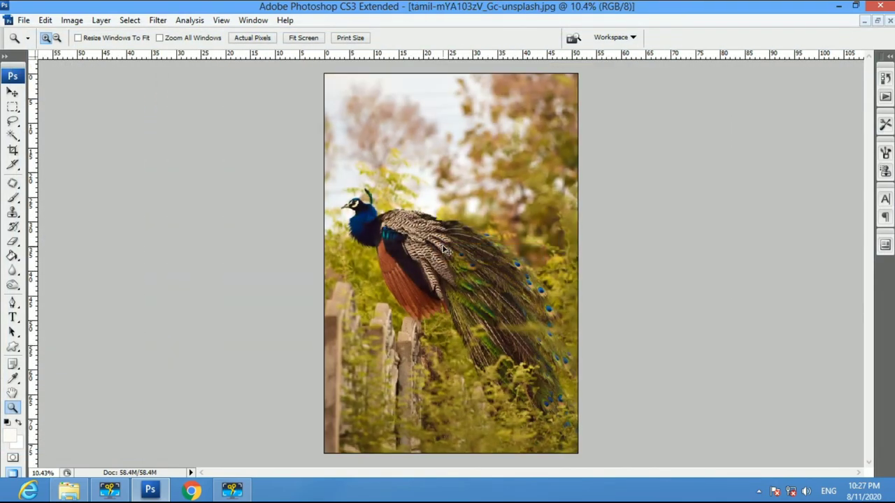
{"action": "key", "text": "ctrl+a"}
{"action": "key", "text": "ctrl+x"}
{"action": "key", "text": "ctrl+w"}
{"action": "left_click", "coordinate": [440, 193]}
- Paste the peacock into Untitled-1, scale it to 36.3%, and flip it horizontally
{"action": "key", "text": "v"}
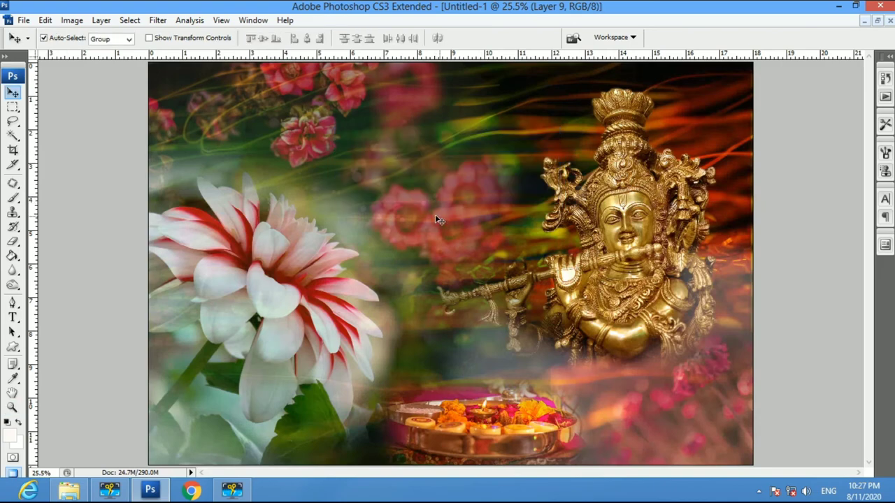
{"action": "key", "text": "ctrl+v"}
{"action": "key", "text": "ctrl+t"}
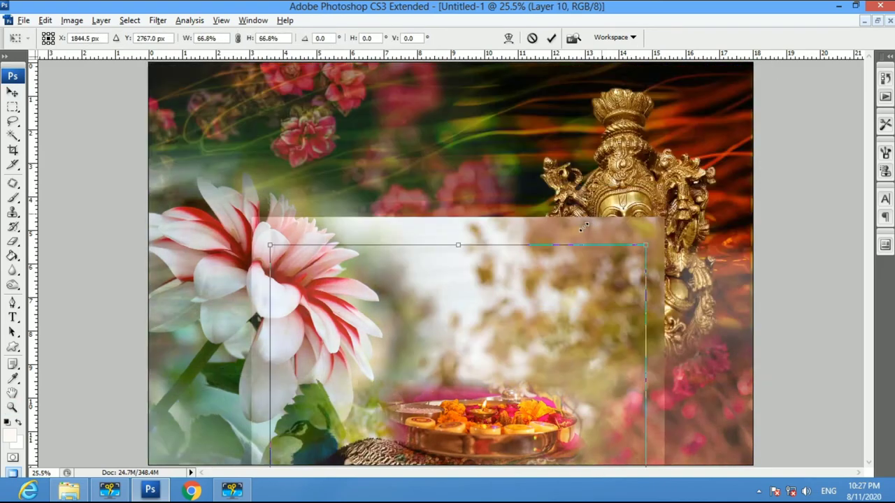
{"action": "left_click_drag", "start_coordinate": [769, 61], "coordinate": [579, 350]}
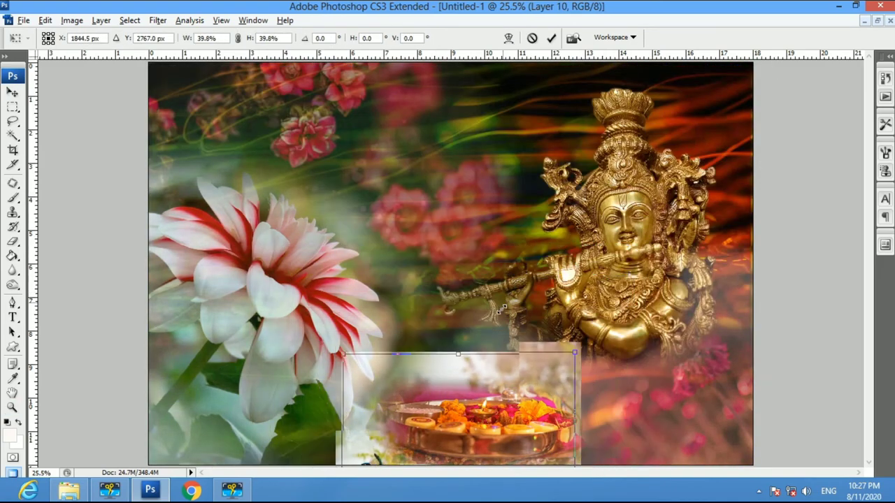
{"action": "left_click_drag", "start_coordinate": [459, 419], "coordinate": [423, 182]}
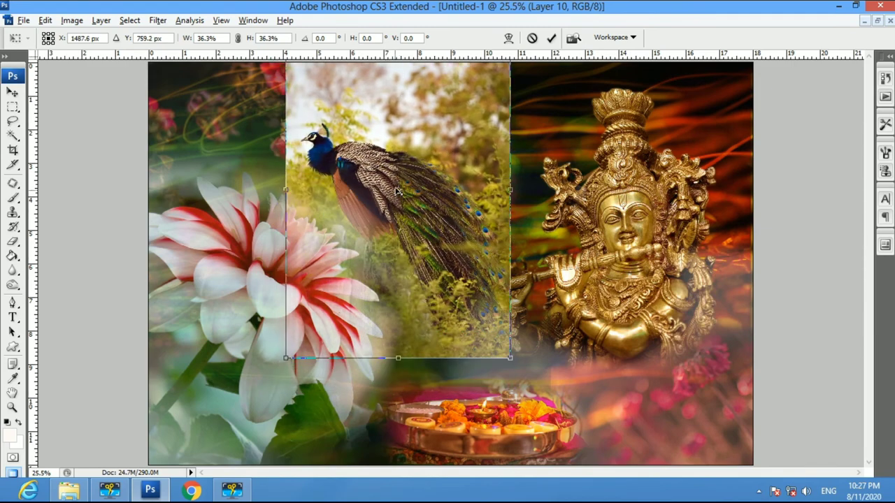
{"action": "right_click", "coordinate": [396, 190]}
{"action": "left_click", "coordinate": [464, 361]}
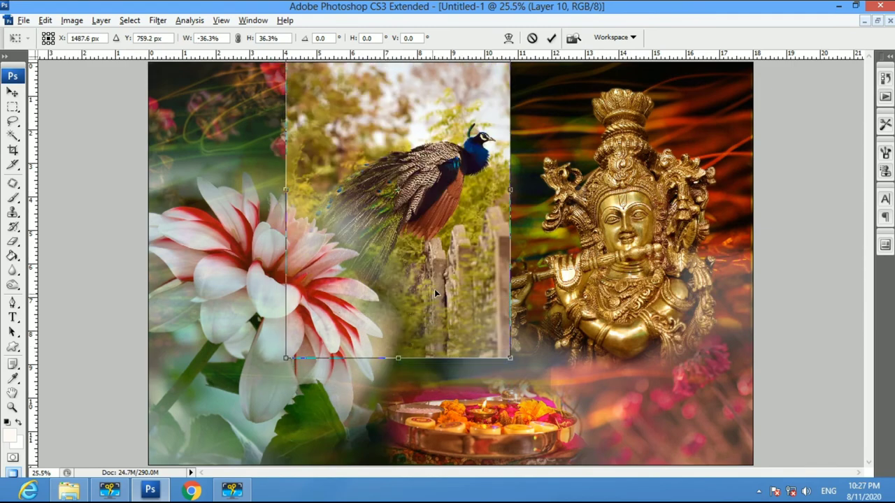
- Rotate the peacock about 25.6° and shift the dahlia toward the bottom left
{"action": "left_click_drag", "start_coordinate": [671, 205], "coordinate": [554, 268]}
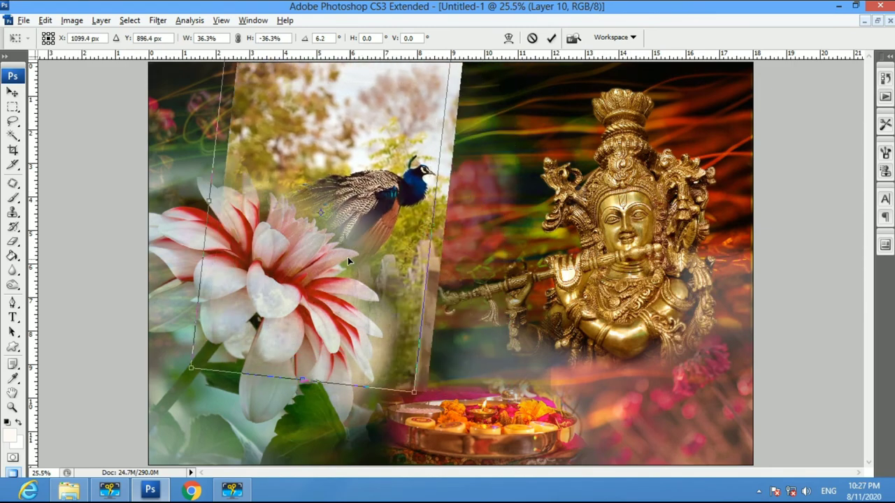
{"action": "left_click", "coordinate": [361, 219]}
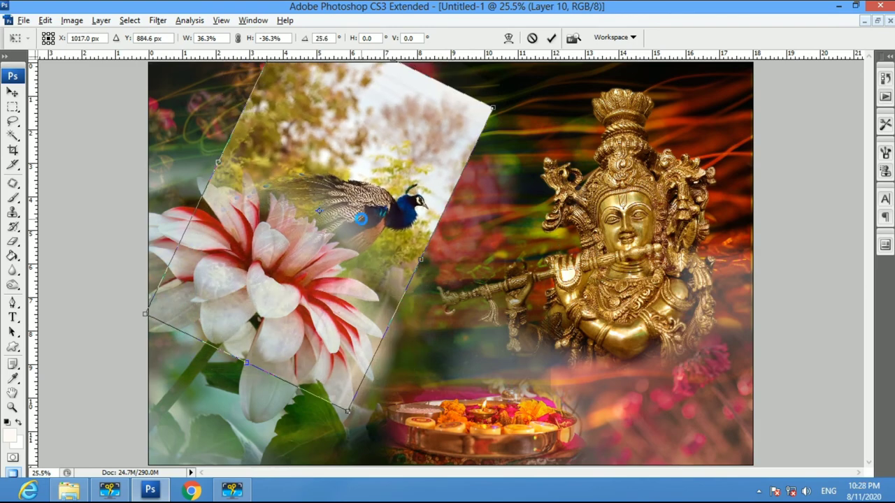
{"action": "double_click", "coordinate": [270, 236]}
{"action": "mouse_move", "coordinate": [187, 303]}
{"action": "left_mouse_down"}
{"action": "mouse_move", "coordinate": [549, 359]}
{"action": "mouse_move", "coordinate": [211, 337]}
{"action": "mouse_move", "coordinate": [240, 392]}
{"action": "left_mouse_up"}
- Enlarge the peacock to about 150% and move it up and left
{"action": "key", "text": "ctrl+v"}
{"action": "key", "text": "ctrl+t"}
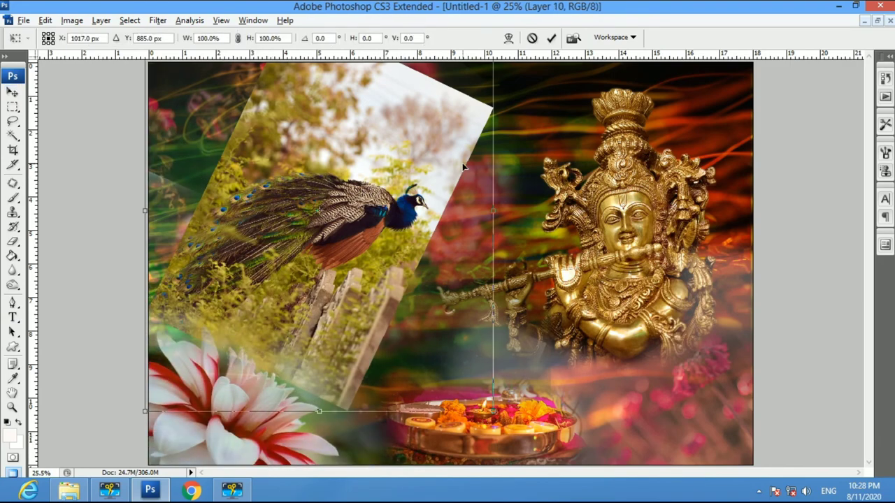
{"action": "key", "text": "ctrl+minus"}
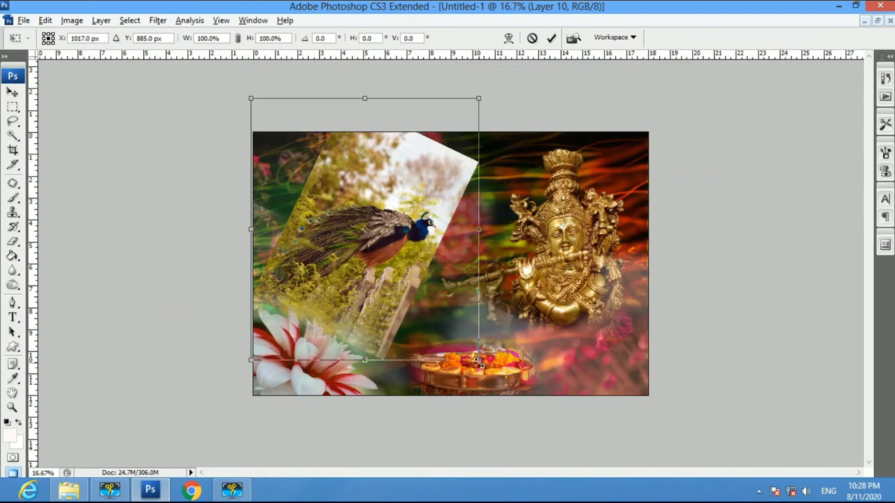
{"action": "left_click_drag", "start_coordinate": [478, 359], "coordinate": [535, 426]}
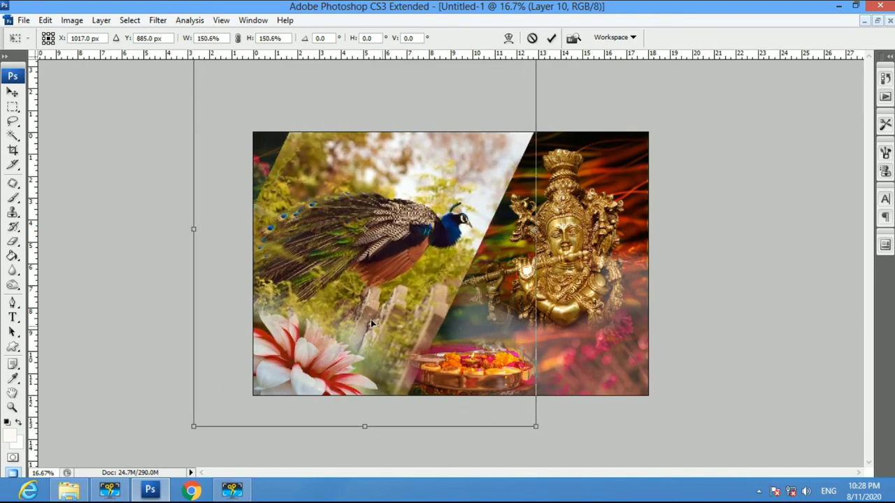
{"action": "mouse_move", "coordinate": [371, 323]}
{"action": "left_mouse_down"}
{"action": "mouse_move", "coordinate": [355, 310]}
{"action": "mouse_move", "coordinate": [374, 279]}
{"action": "left_mouse_up"}
{"action": "key", "text": "Return"}
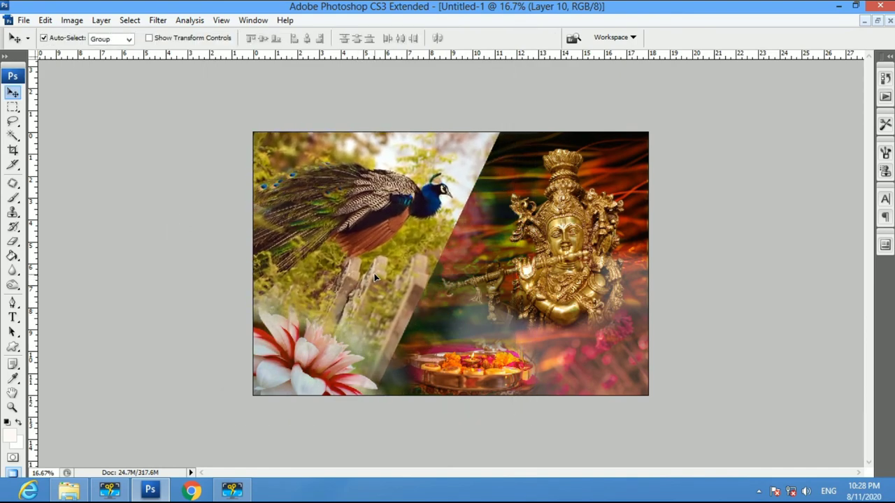
- Erase the peacock's diagonal seam beside the plate and statue with a soft eraser
{"action": "key", "text": "e"}
{"action": "key", "text": "bracketright"}
{"action": "left_click_drag", "start_coordinate": [384, 384], "coordinate": [419, 346]}
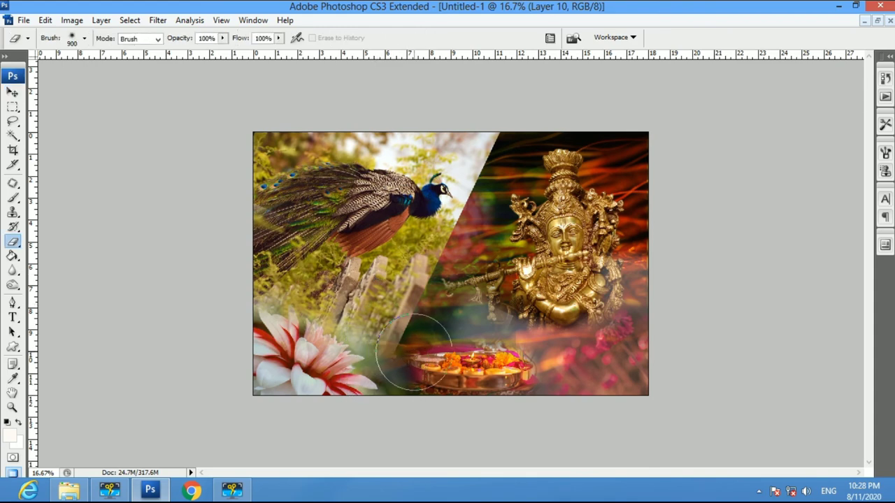
{"action": "key", "text": "bracketleft"}
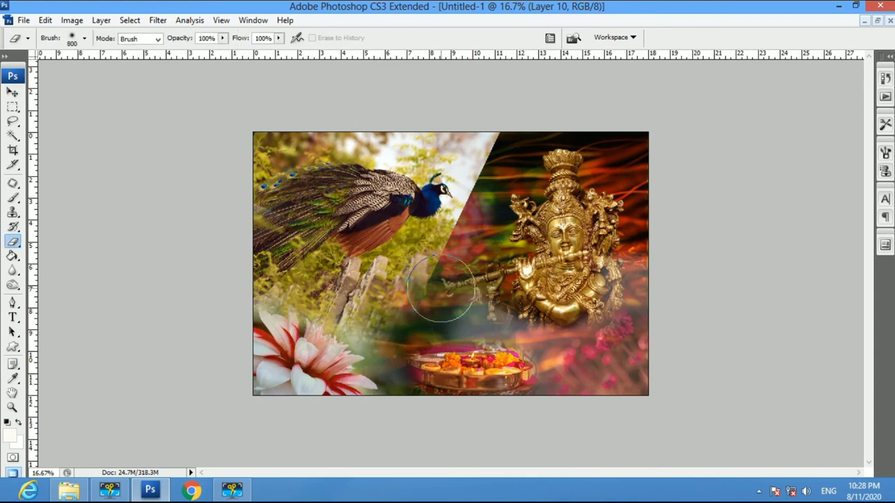
{"action": "mouse_move", "coordinate": [415, 351]}
{"action": "left_mouse_down"}
{"action": "mouse_move", "coordinate": [515, 171]}
{"action": "mouse_move", "coordinate": [509, 190]}
{"action": "left_mouse_up"}
{"action": "key", "text": "bracketleft"}
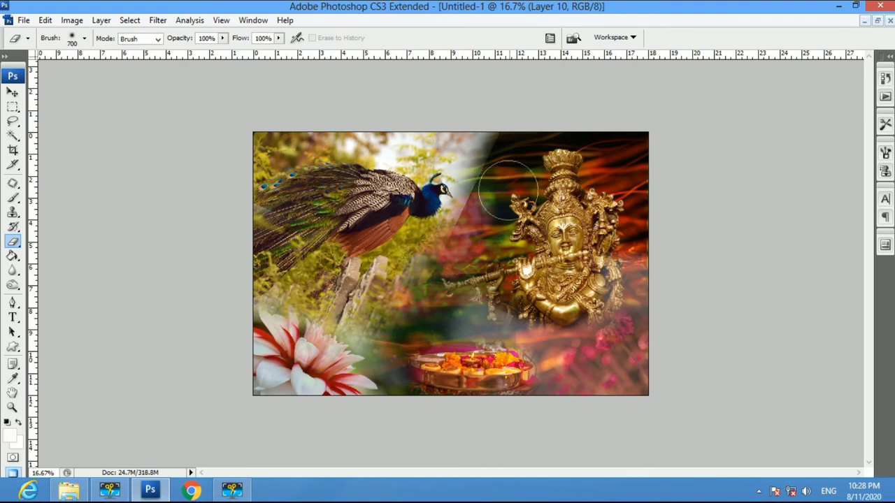
{"action": "left_click_drag", "start_coordinate": [512, 146], "coordinate": [477, 228]}
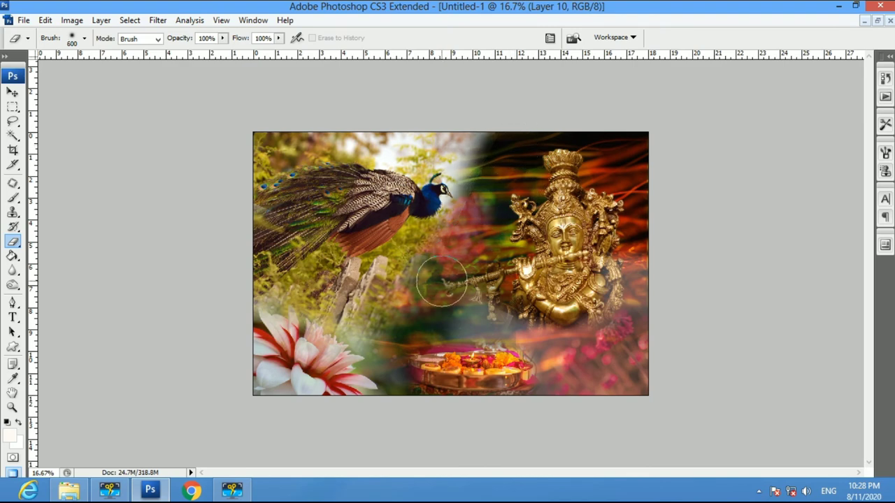
- Move the dahlia up and right beneath the peacock and select its layer
{"action": "key", "text": "v"}
{"action": "left_click_drag", "start_coordinate": [324, 389], "coordinate": [354, 347]}
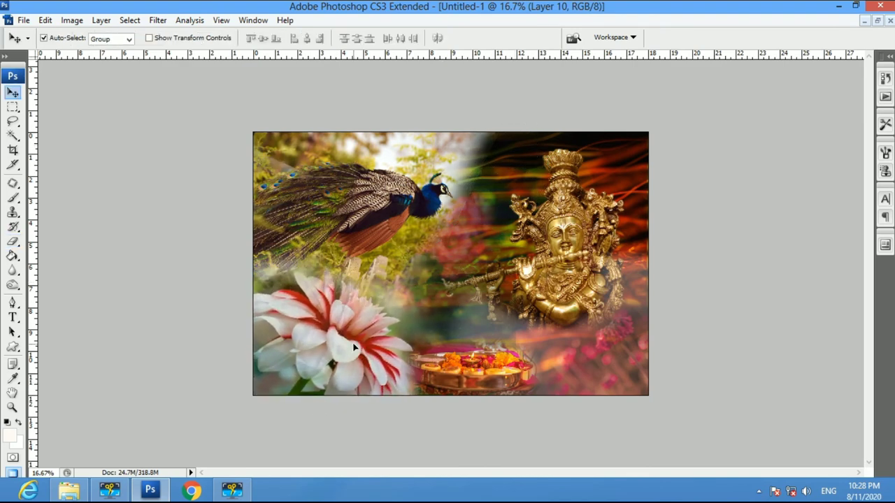
{"action": "left_click", "coordinate": [308, 187]}
{"action": "key", "text": "e"}
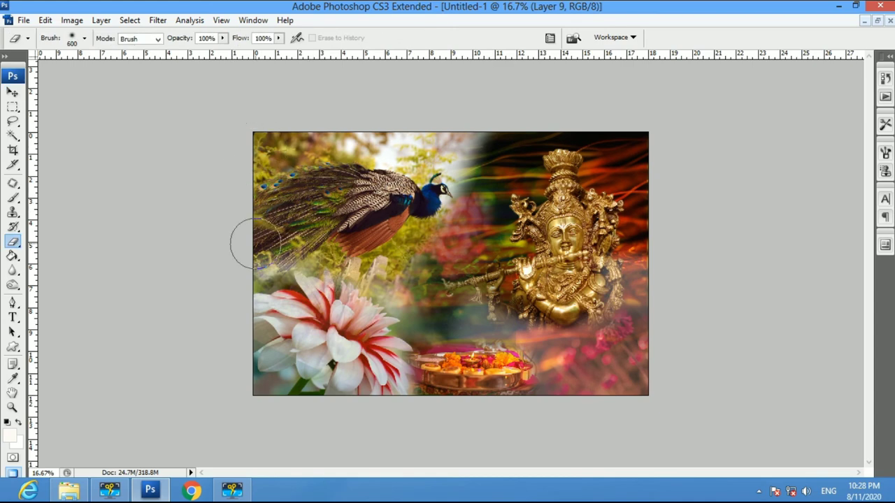
- Shrink the dahlia to about 66% and move it toward the lower-left corner
{"action": "key", "text": "z"}
{"action": "left_click", "coordinate": [435, 223]}
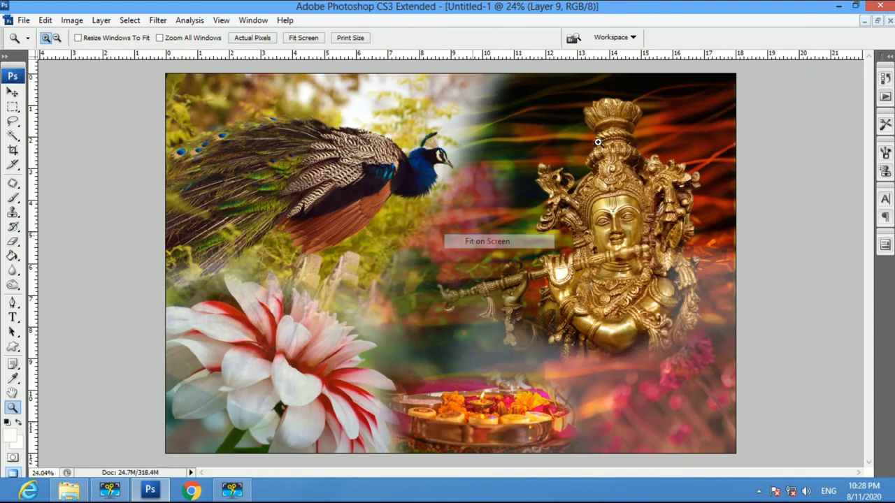
{"action": "key", "text": "v"}
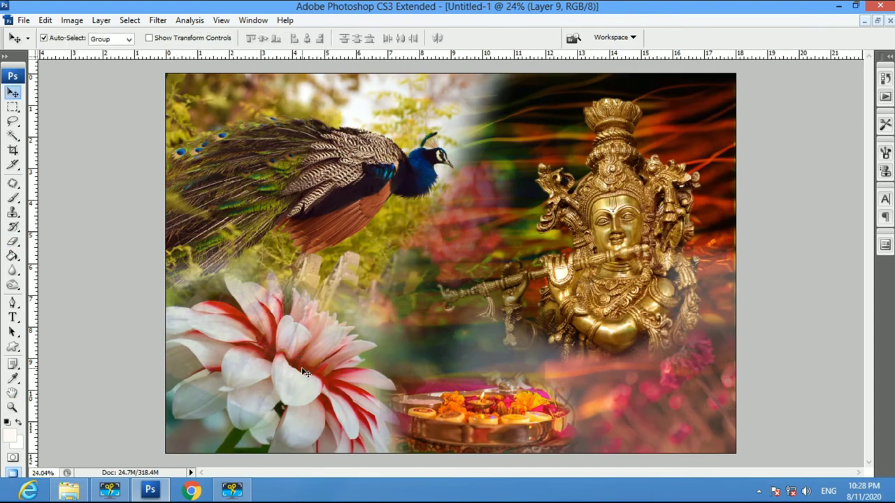
{"action": "key", "text": "ctrl+t"}
{"action": "key", "text": "ctrl+minus"}
{"action": "key", "text": "ctrl+minus"}
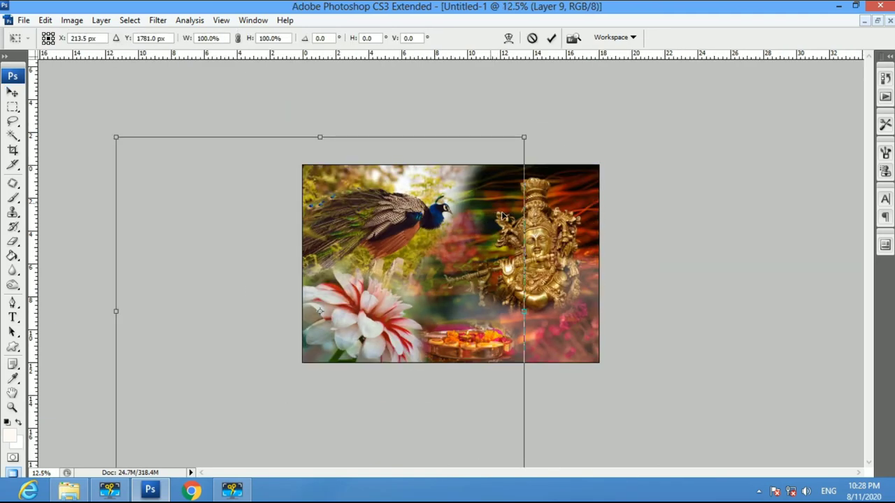
{"action": "left_click_drag", "start_coordinate": [523, 138], "coordinate": [463, 188]}
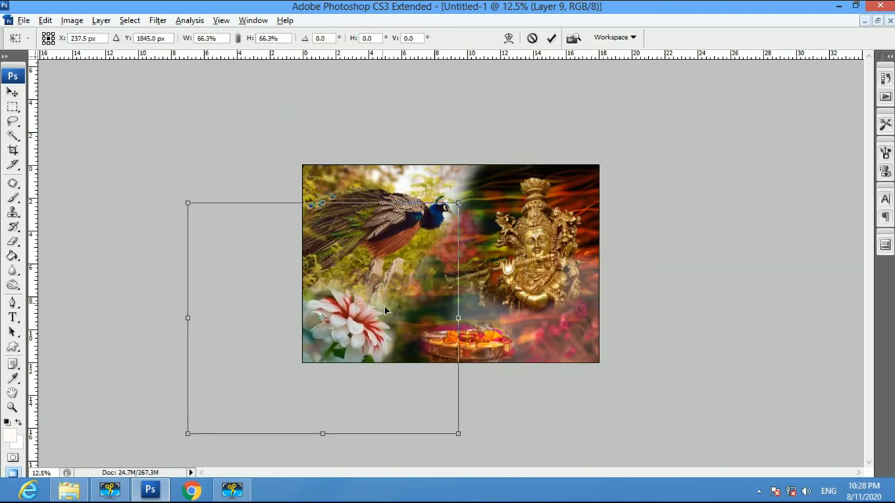
{"action": "left_click_drag", "start_coordinate": [379, 300], "coordinate": [391, 315]}
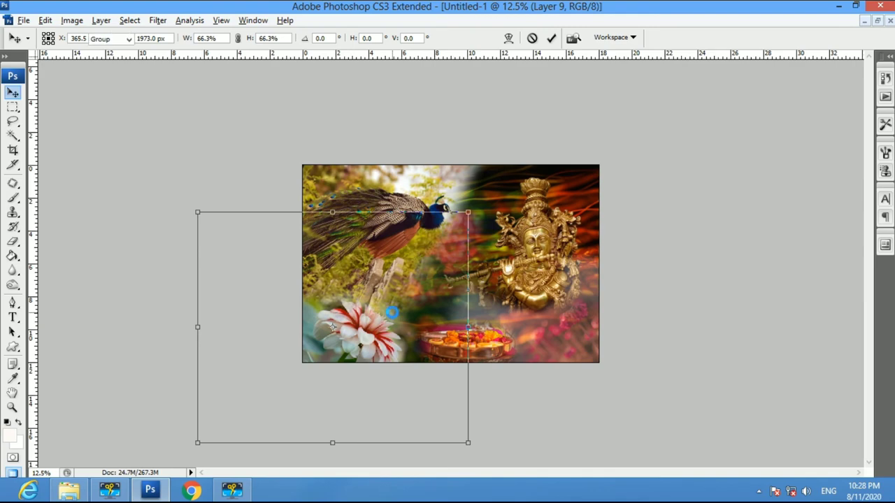
{"action": "key", "text": "Return"}
- Scale the peacock to about 92%, tilt it 5.1°, and nudge the dahlia right
{"action": "left_click", "coordinate": [404, 241]}
{"action": "key", "text": "ctrl+t"}
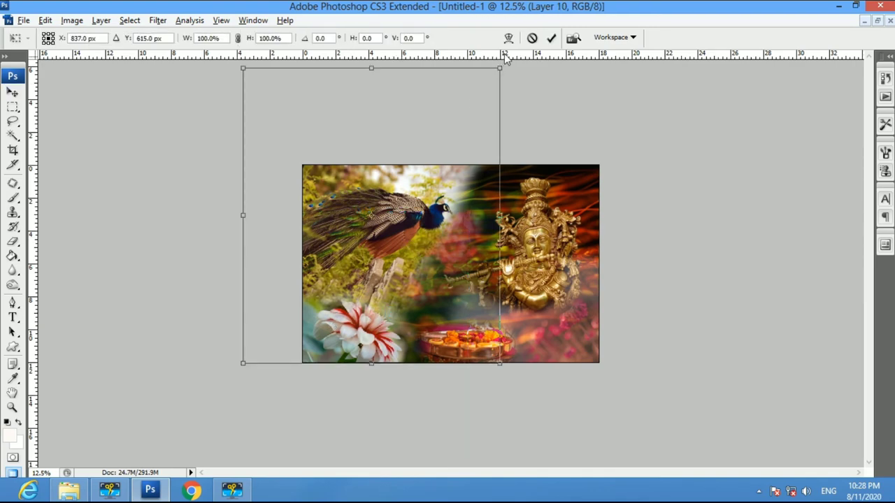
{"action": "left_click_drag", "start_coordinate": [499, 70], "coordinate": [489, 80]}
{"action": "left_click_drag", "start_coordinate": [550, 109], "coordinate": [444, 207]}
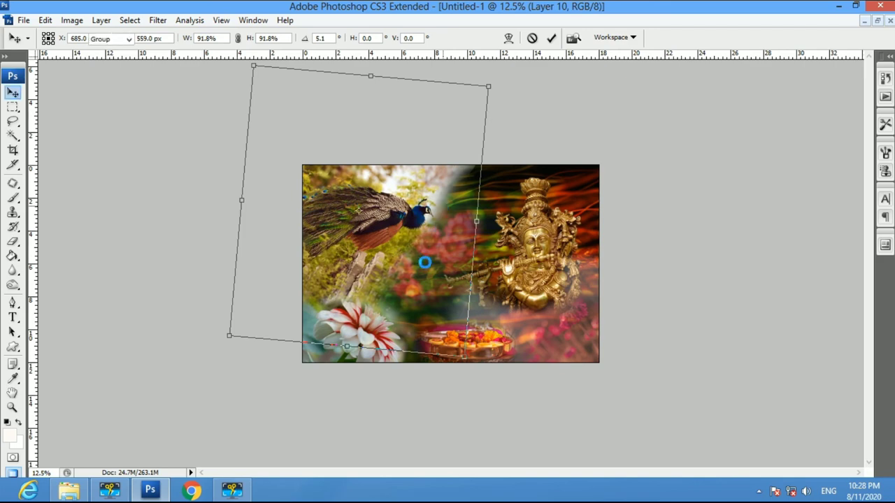
{"action": "key", "text": "Return"}
{"action": "key", "text": "z"}
{"action": "key", "text": "ctrl+0"}
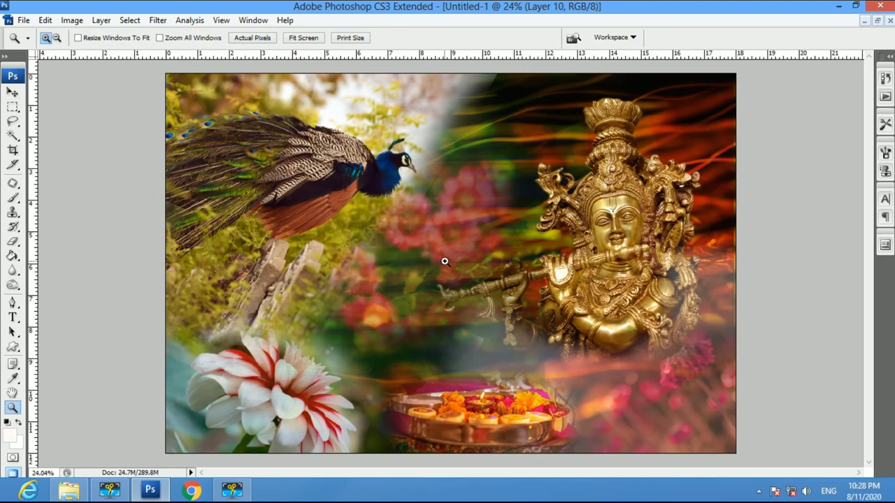
{"action": "key", "text": "v"}
{"action": "left_click_drag", "start_coordinate": [302, 414], "coordinate": [324, 410]}
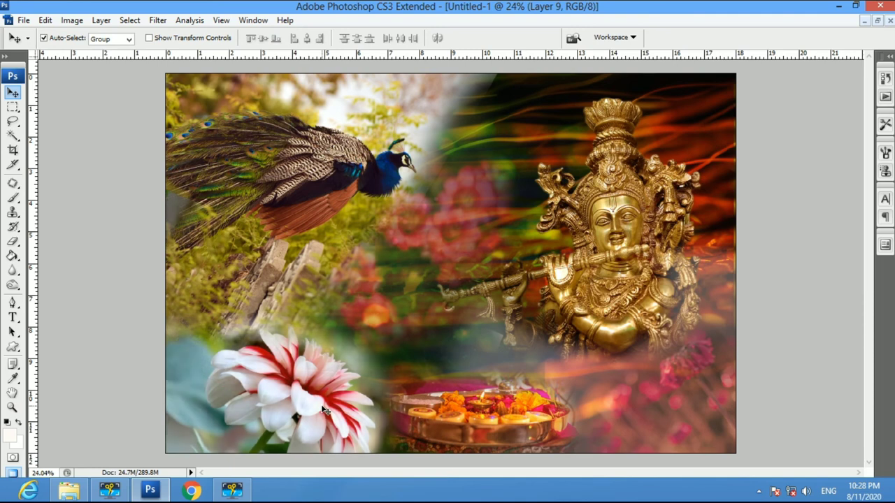
- Tilt and enlarge the flower with a free transform, then commit it
{"action": "key", "text": "ctrl+t"}
{"action": "left_click_drag", "start_coordinate": [631, 332], "coordinate": [493, 235]}
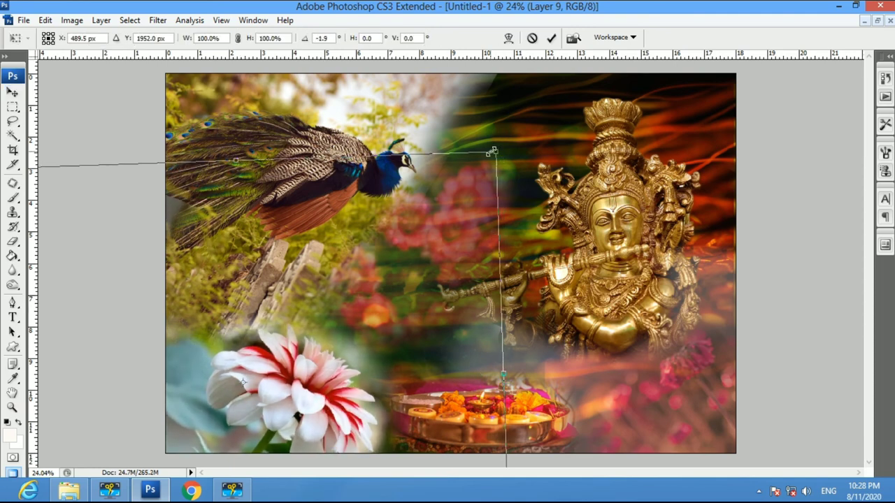
{"action": "left_click_drag", "start_coordinate": [493, 151], "coordinate": [488, 121]}
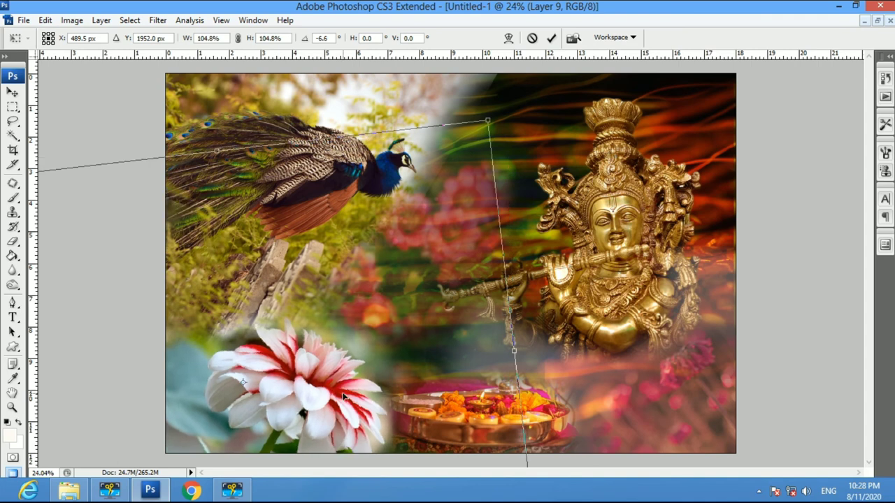
{"action": "key", "text": "Return"}
- Shift the puja plate and the flower slightly to the right
{"action": "key", "text": "e"}
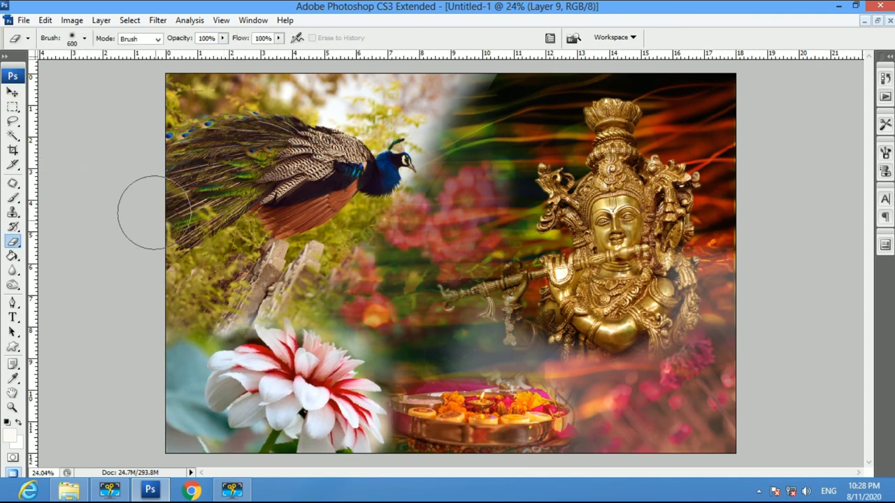
{"action": "key", "text": "v"}
{"action": "left_click_drag", "start_coordinate": [482, 437], "coordinate": [510, 430]}
{"action": "left_click_drag", "start_coordinate": [307, 433], "coordinate": [331, 434]}
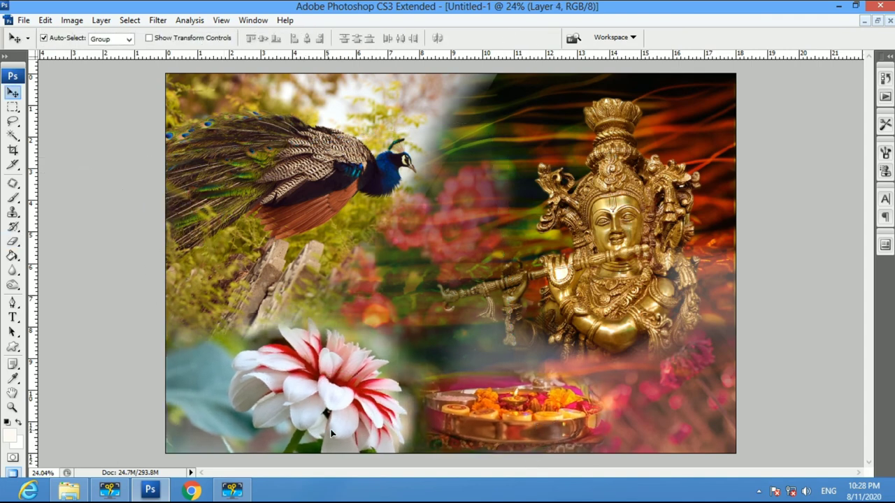
- Select the peacock layer and nudge the peacock slightly up and to the right
{"action": "key", "text": "e"}
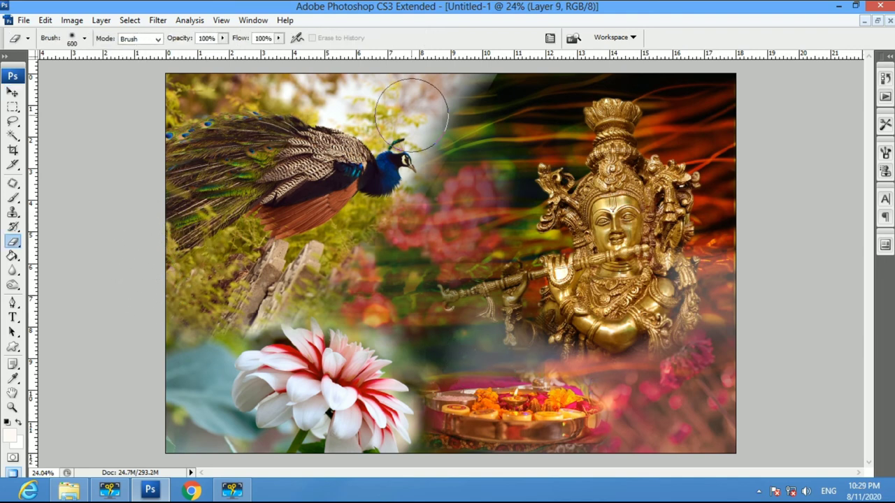
{"action": "left_click", "coordinate": [353, 170], "text": "ctrl"}
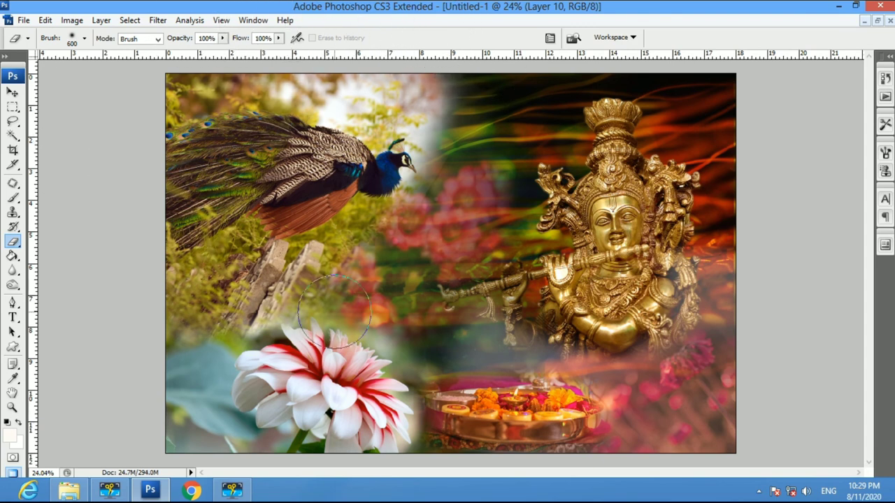
{"action": "key", "text": "v"}
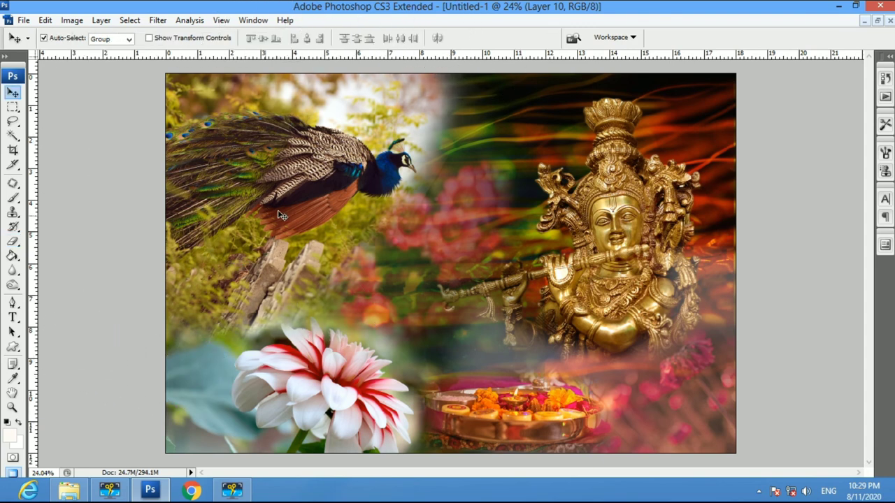
{"action": "left_click_drag", "start_coordinate": [281, 213], "coordinate": [298, 202]}
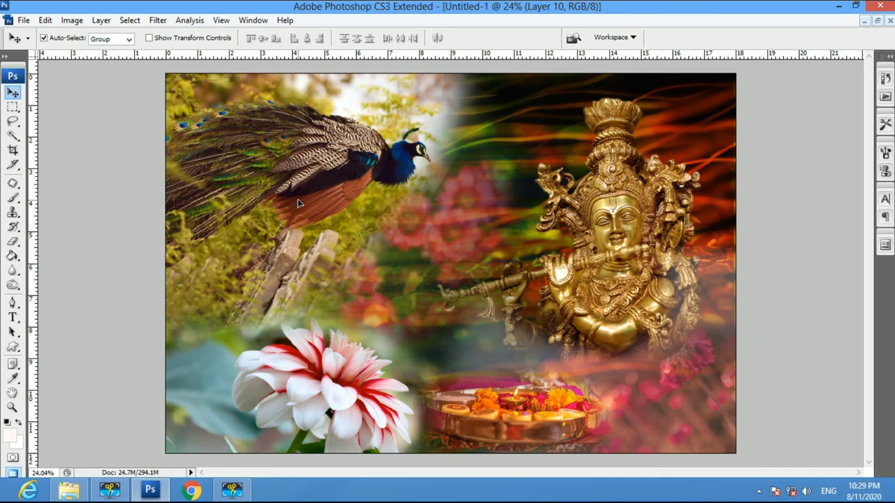
- Lower the peacock layer's opacity to 70%
{"action": "key", "text": "e"}
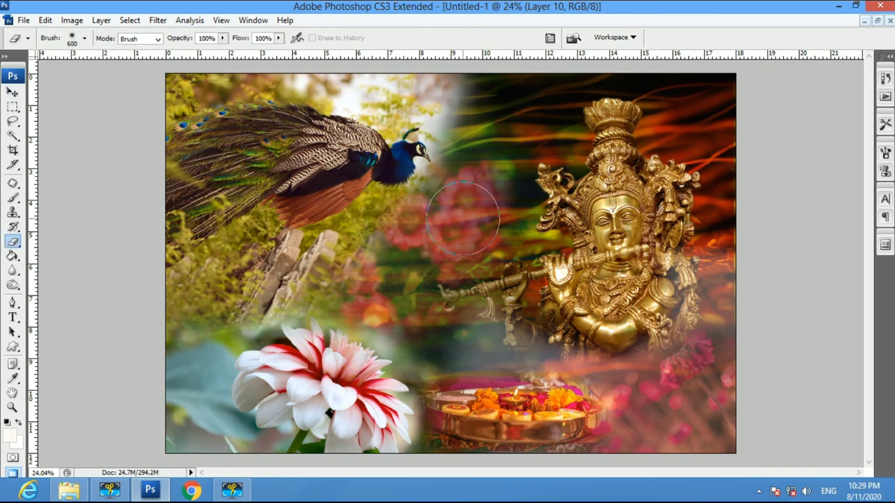
{"action": "key", "text": "v"}
{"action": "key", "text": "7"}
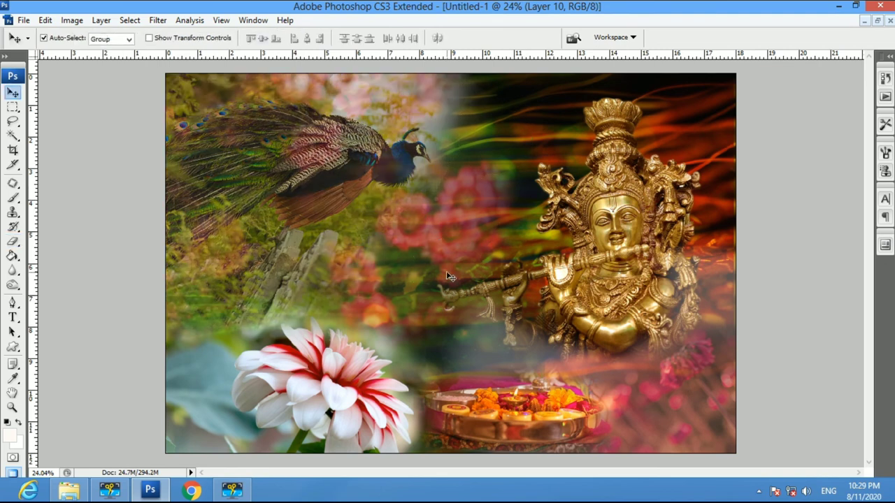
- Zoom in closely on the peacock, then fit the whole image back on screen
{"action": "key", "text": "z"}
{"action": "right_click", "coordinate": [310, 245]}
{"action": "left_click", "coordinate": [343, 260]}
{"action": "right_click", "coordinate": [390, 249]}
{"action": "left_click", "coordinate": [426, 258]}
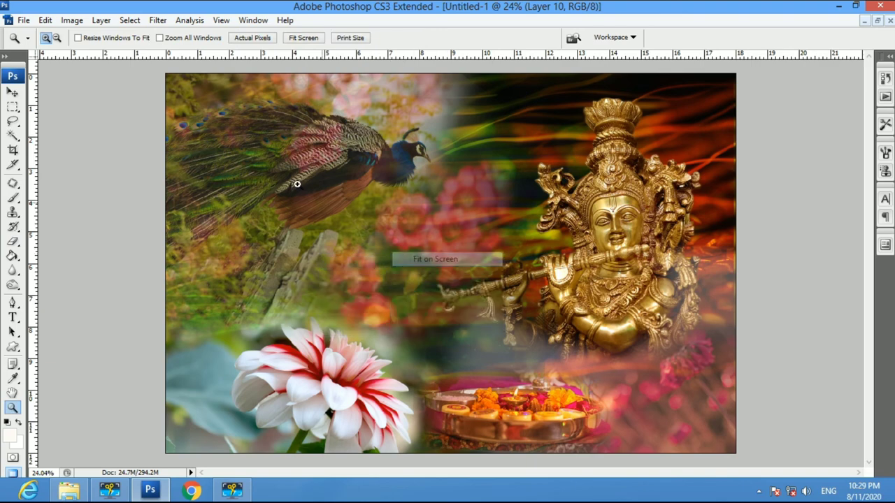
{"action": "left_click_drag", "start_coordinate": [201, 106], "coordinate": [402, 221]}
{"action": "right_click", "coordinate": [433, 227]}
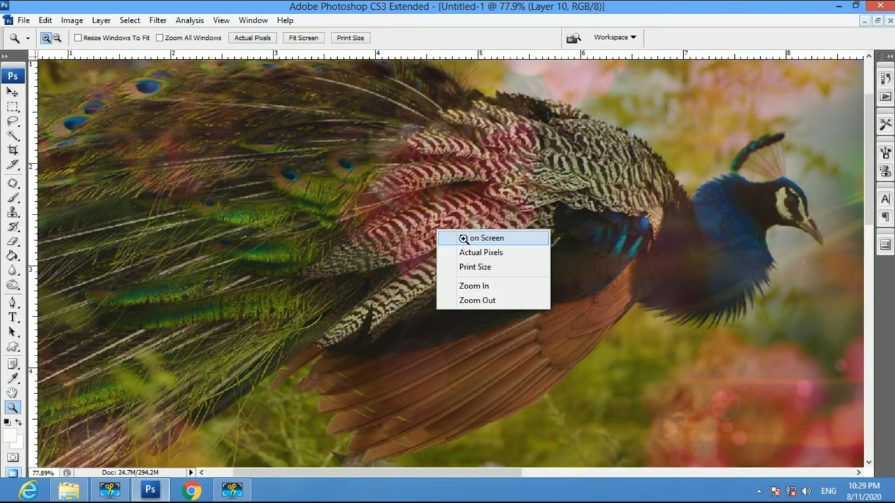
{"action": "left_click", "coordinate": [460, 238]}
- Compare the peacock at 50% and 100% opacity, keep 100%, and nudge the flower up
{"action": "key", "text": "0"}
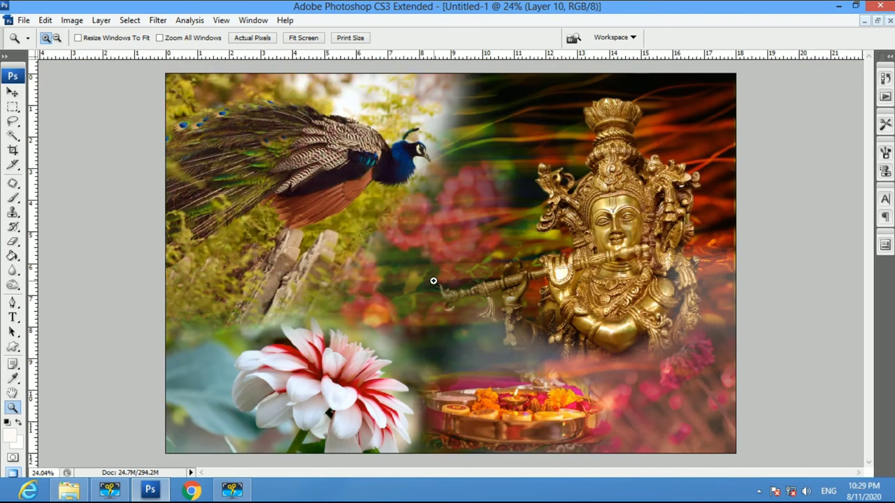
{"action": "key", "text": "5"}
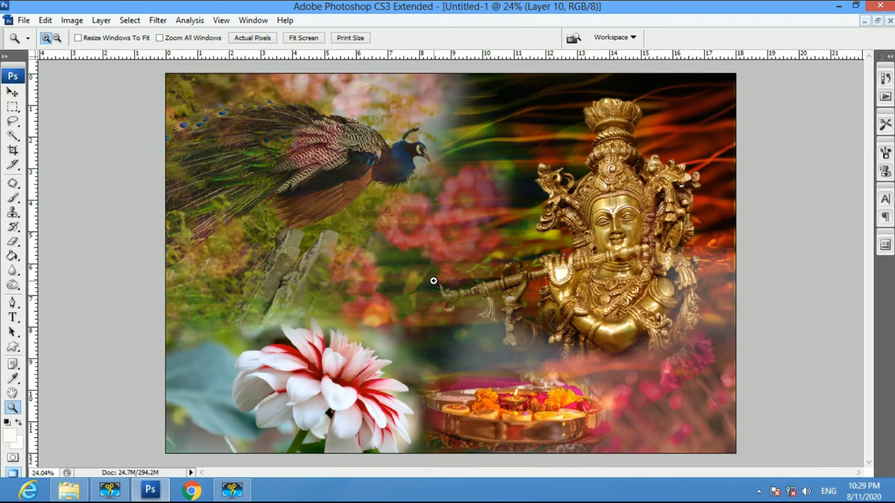
{"action": "key", "text": "v"}
{"action": "key", "text": "0"}
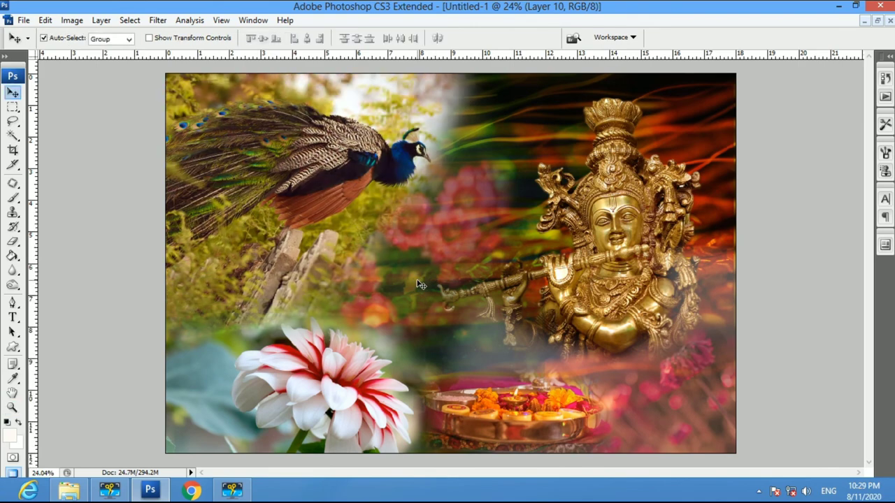
{"action": "key", "text": "5"}
{"action": "key", "text": "0"}
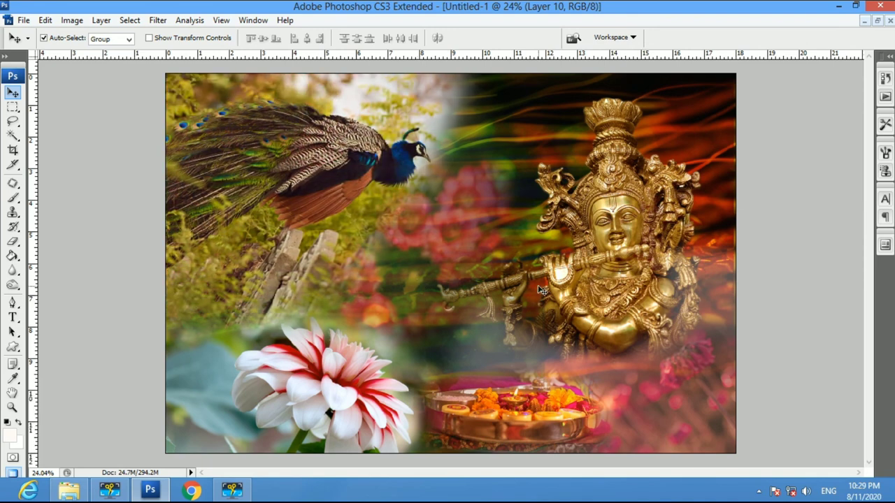
{"action": "left_click_drag", "start_coordinate": [318, 412], "coordinate": [335, 372]}
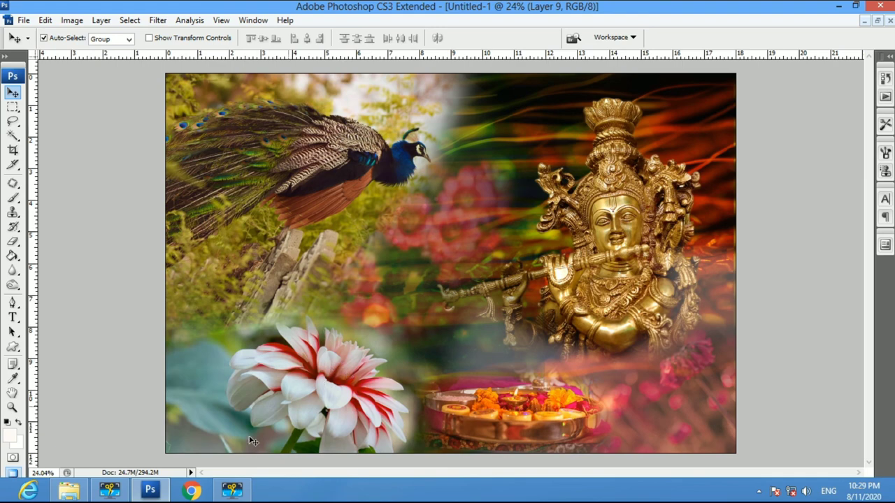
- Stop the Movavi screen recording from its tray icon
{"action": "left_click", "coordinate": [236, 493]}
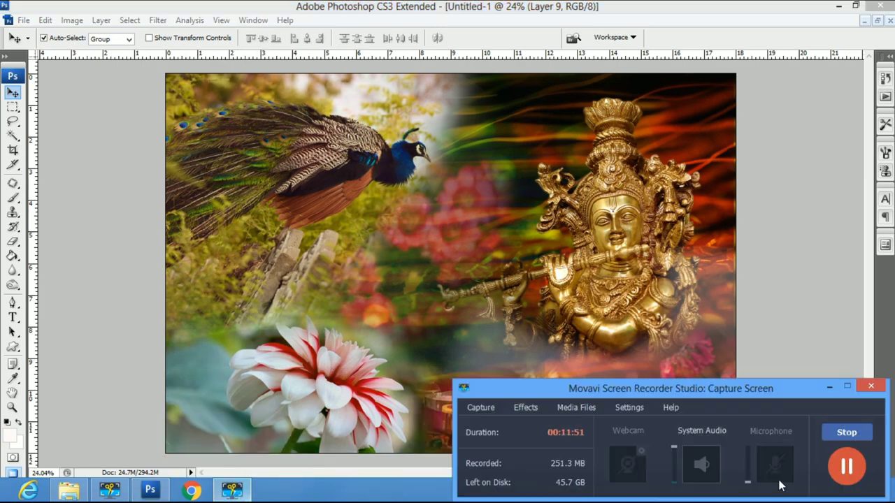